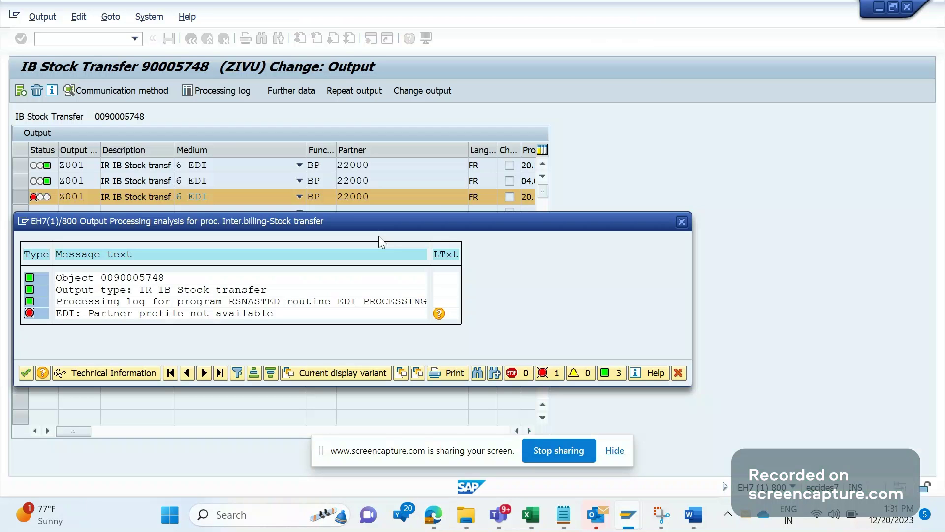
# - Close the output processing log and start the Change Billing Document transaction in the same session
pyautogui.press('Return')
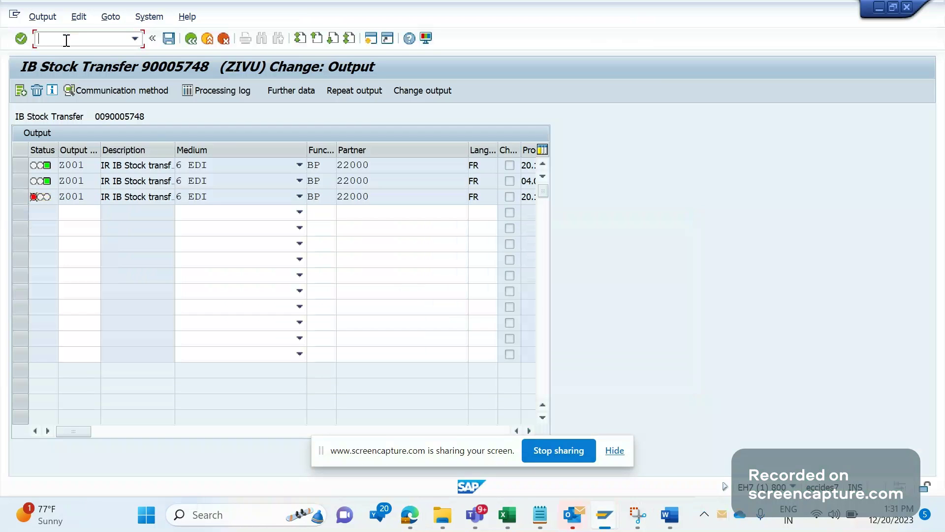
pyautogui.write('/n')
pyautogui.press('XF86AudioRaiseVolume')
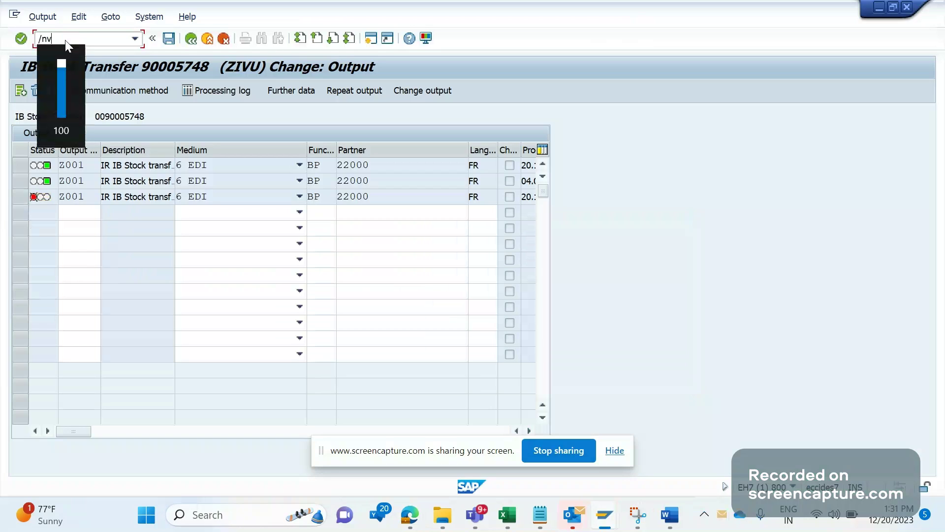
pyautogui.press('Return')
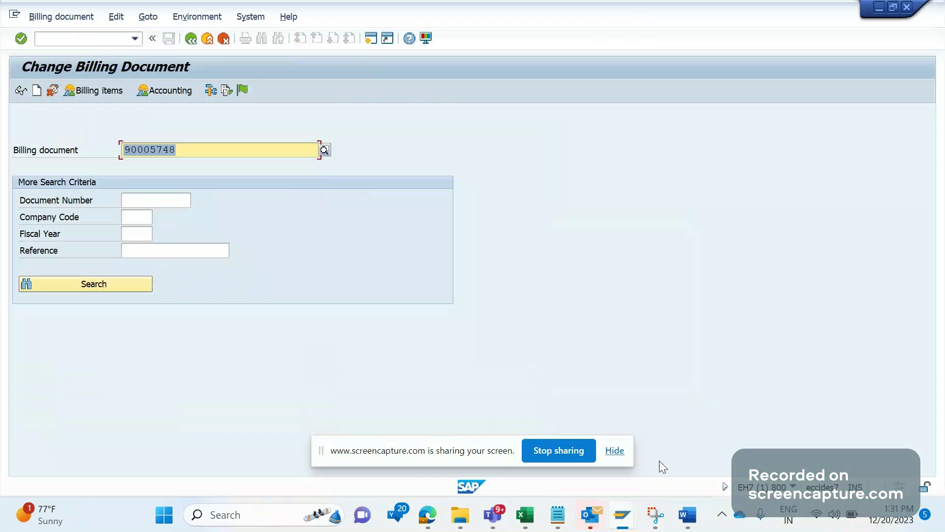
# - Switch to the Word ticket document, enlarge it to 130%, and remove the extra space before "EDI" in the Ticket 11 heading
pyautogui.click(687, 515)
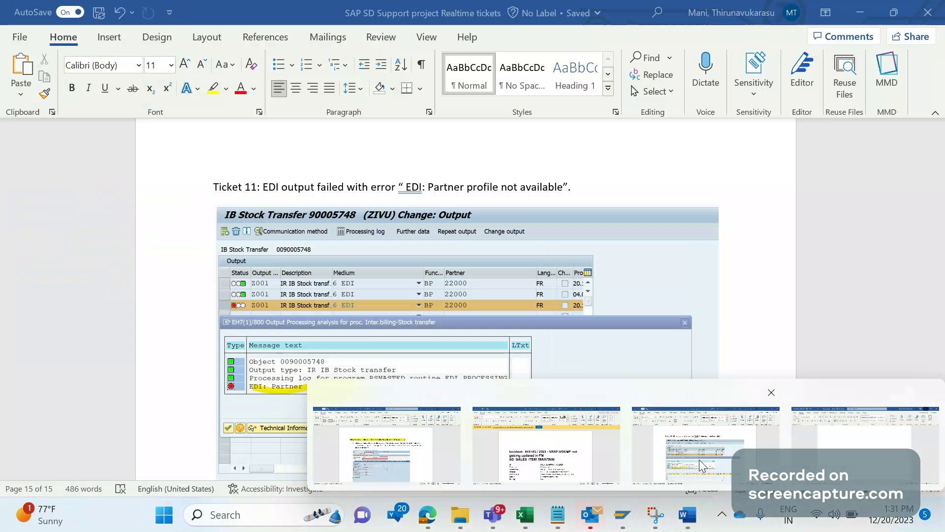
pyautogui.click(698, 459)
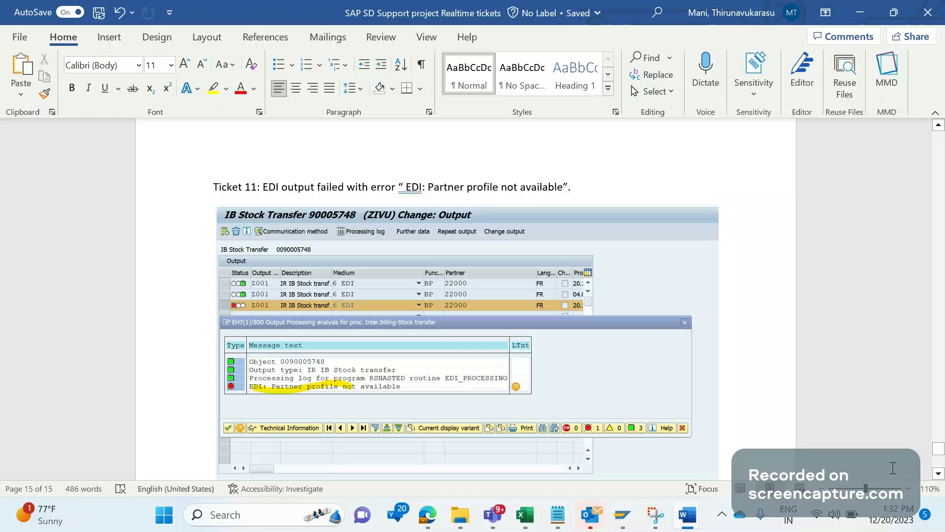
pyautogui.click(907, 489)
pyautogui.click(907, 489)
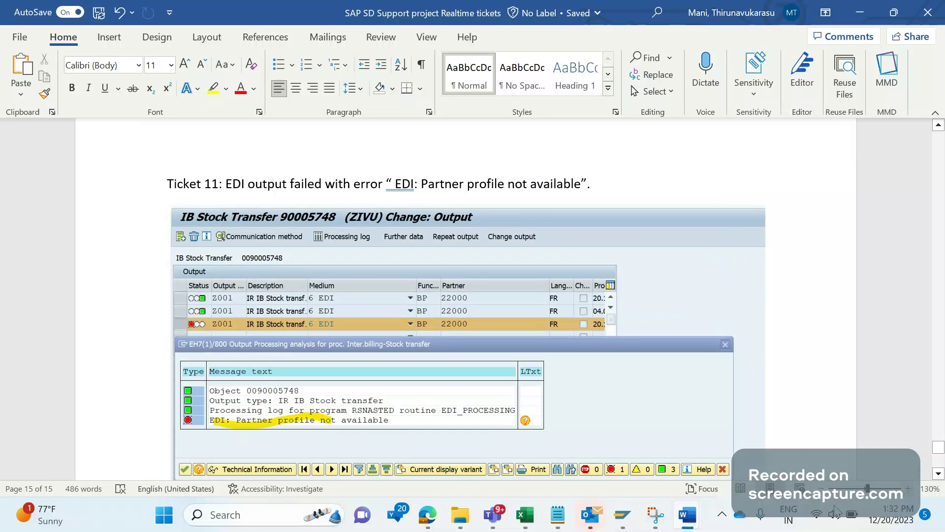
pyautogui.click(688, 514)
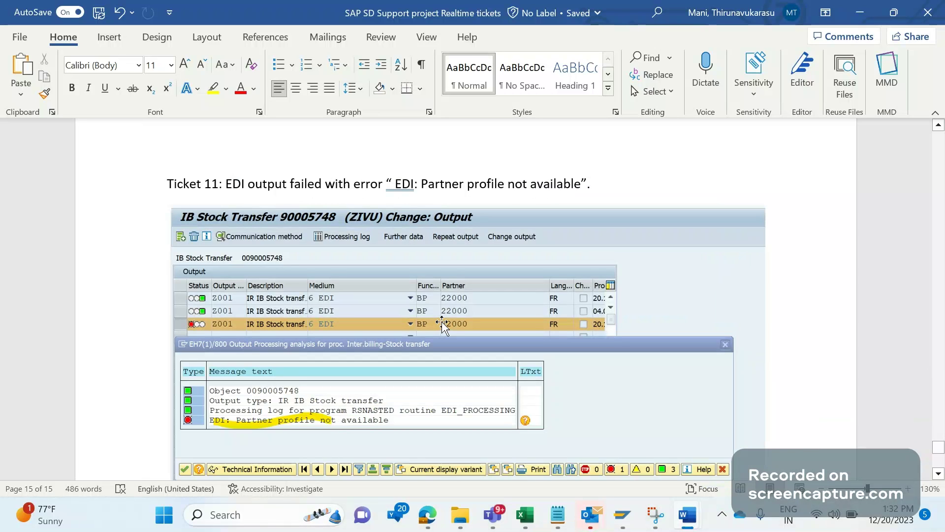
pyautogui.click(397, 191)
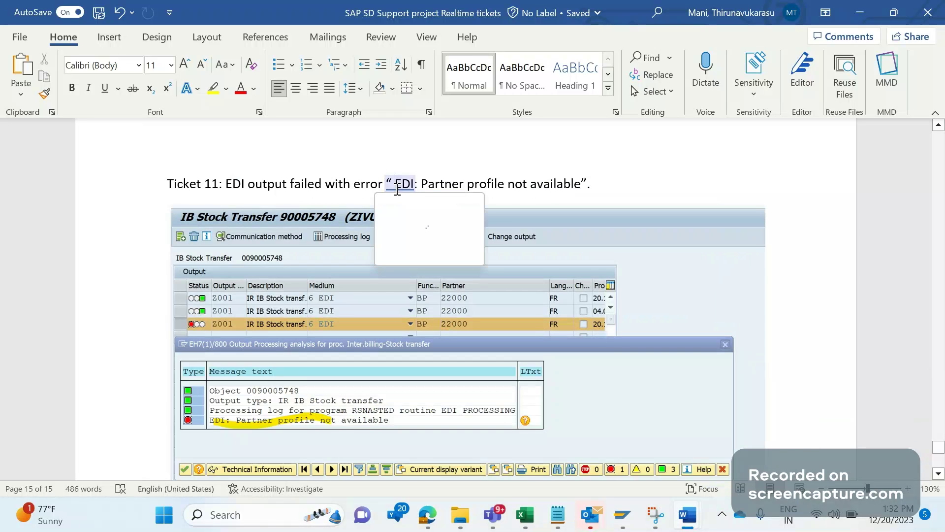
pyautogui.press('BackSpace')
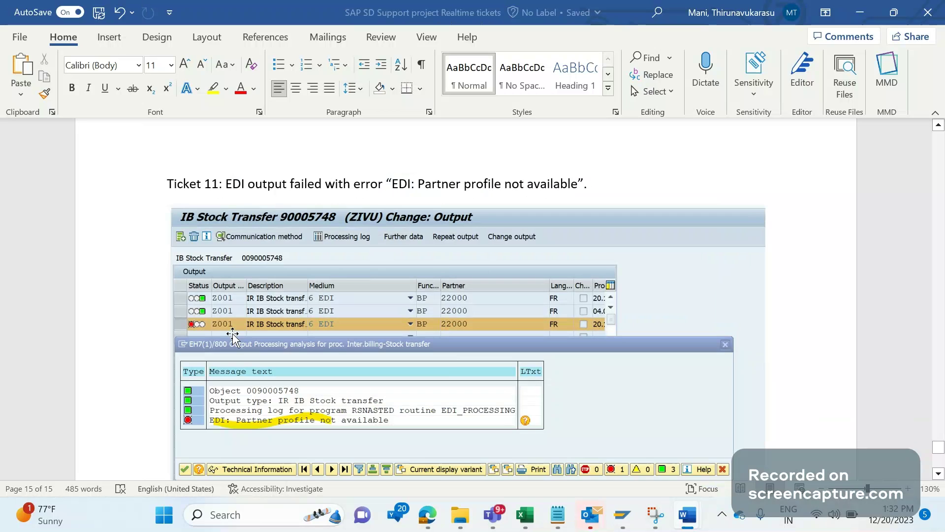
# - Add the line "WE20 is to maintain partner profile" below "Solution:" in the Ticket 11 section
pyautogui.click(938, 474)
pyautogui.click(939, 474)
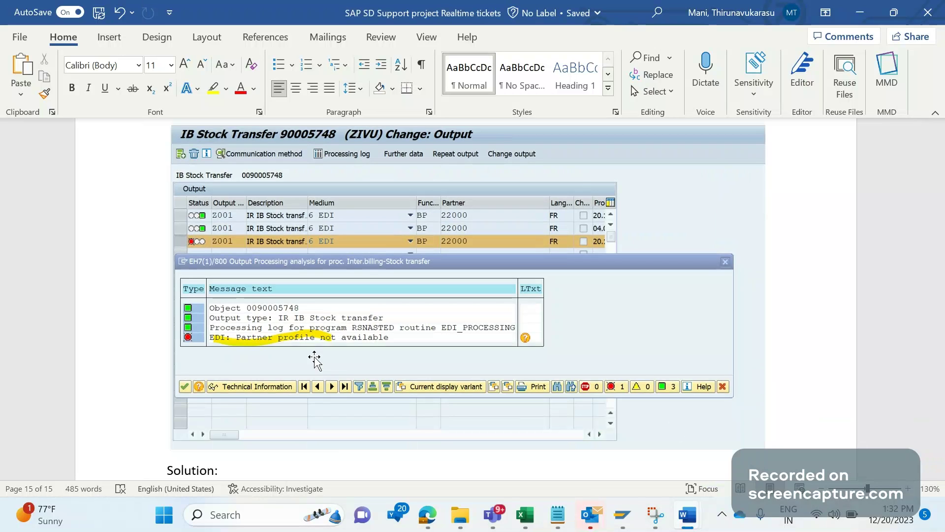
pyautogui.press('Down')
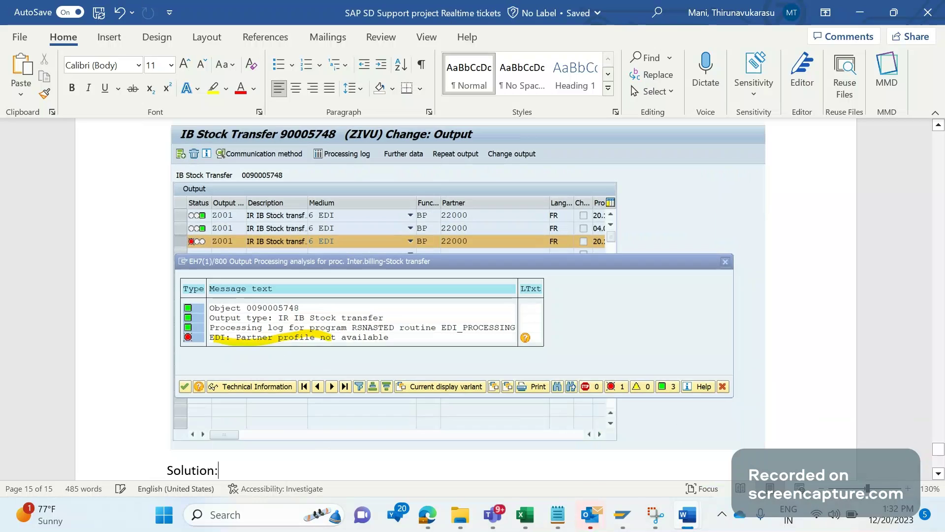
pyautogui.press('Return')
pyautogui.write('WE20')
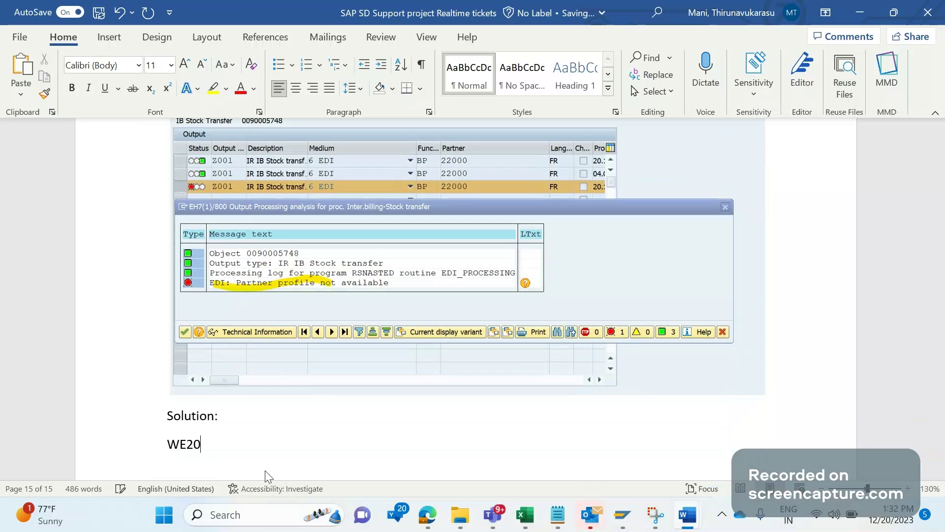
pyautogui.write(' is to maintain partner ')
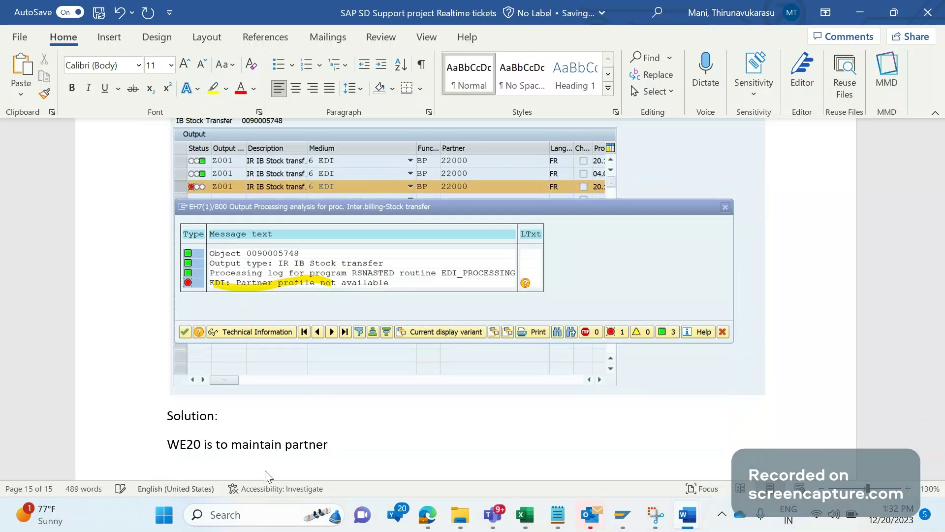
pyautogui.write('profile')
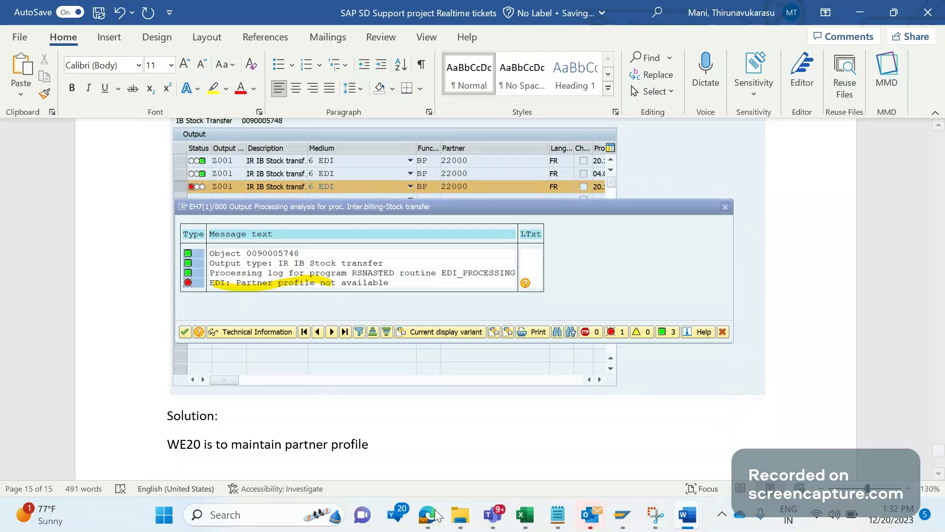
# - Switch to SAP, open the billing document's outputs, and examine the processing log of the failed Z001 EDI output
pyautogui.click(620, 516)
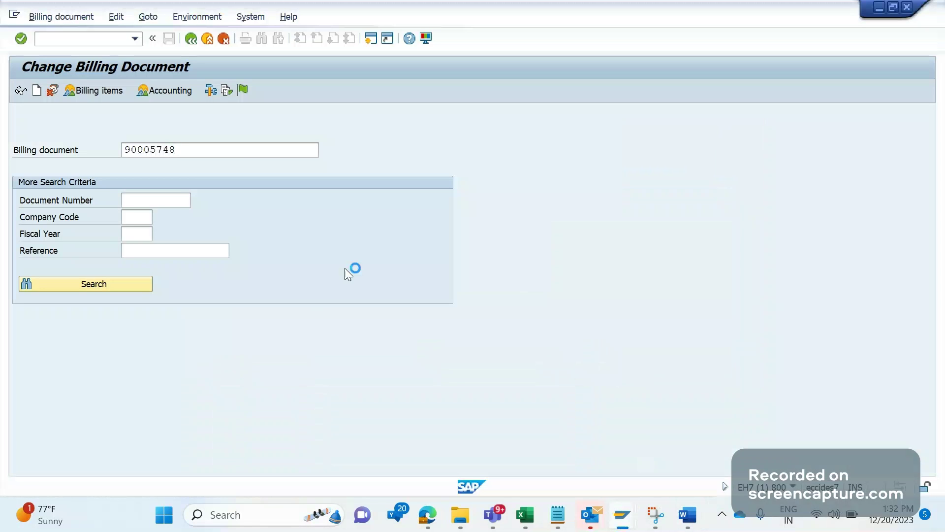
pyautogui.press('Return')
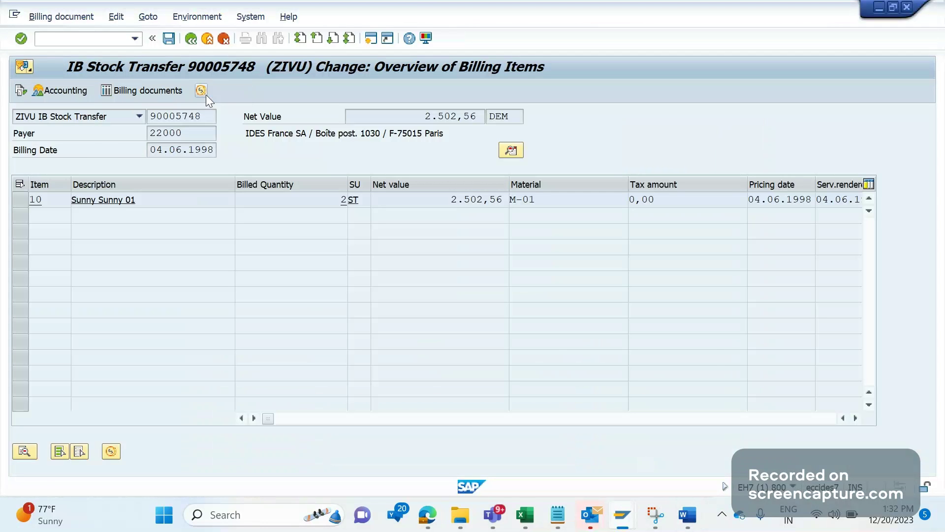
pyautogui.click(206, 95)
pyautogui.click(206, 95)
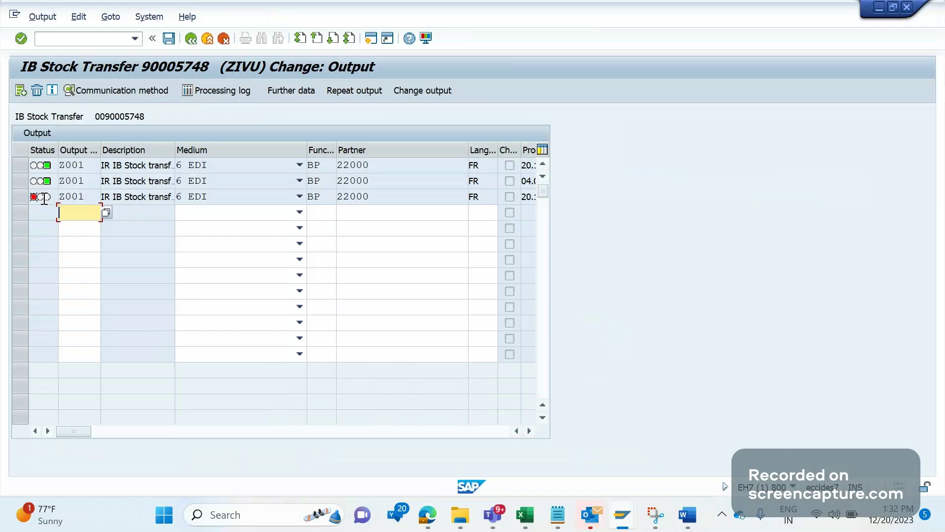
pyautogui.click(19, 197)
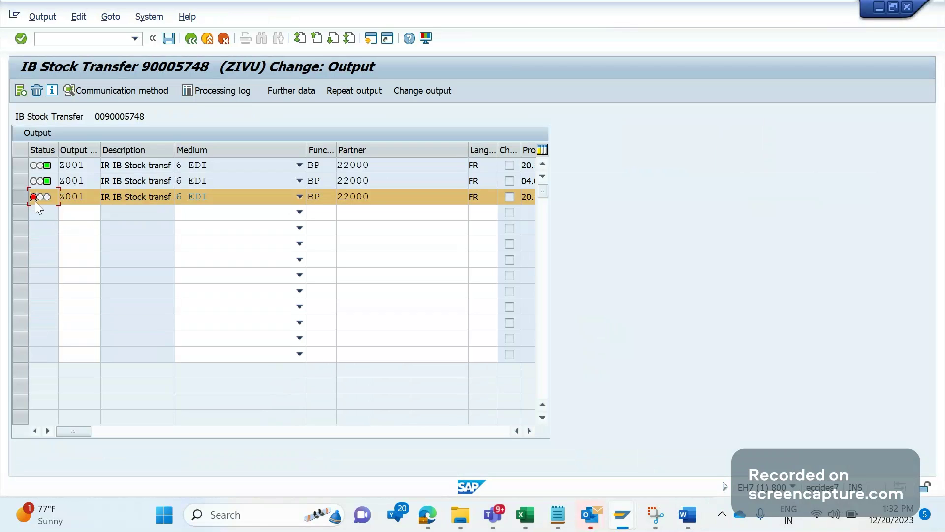
pyautogui.click(213, 87)
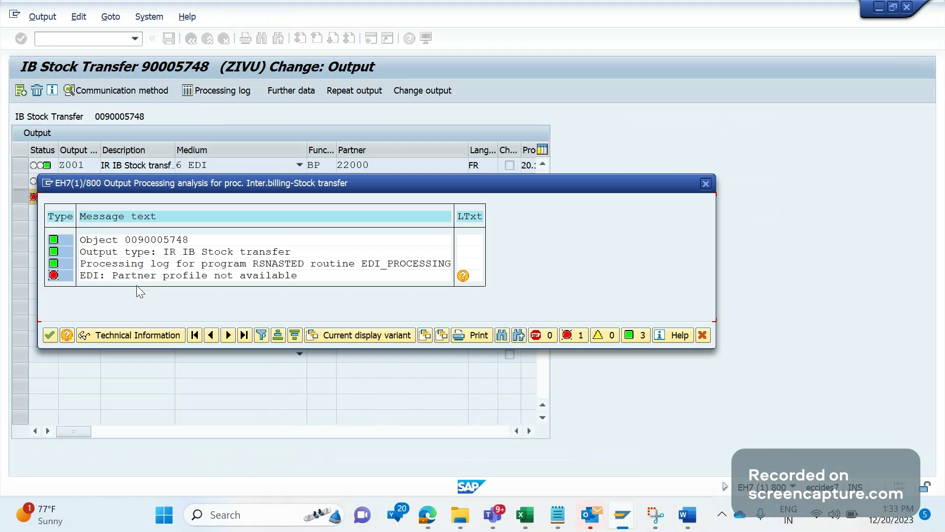
pyautogui.press('Return')
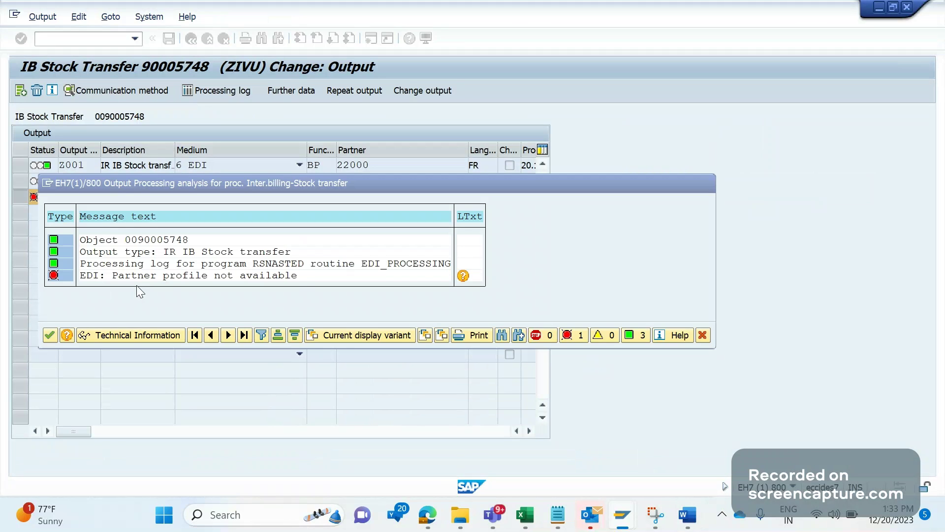
# - Open the partner profiles transaction WE20 in a new session
pyautogui.click(69, 39)
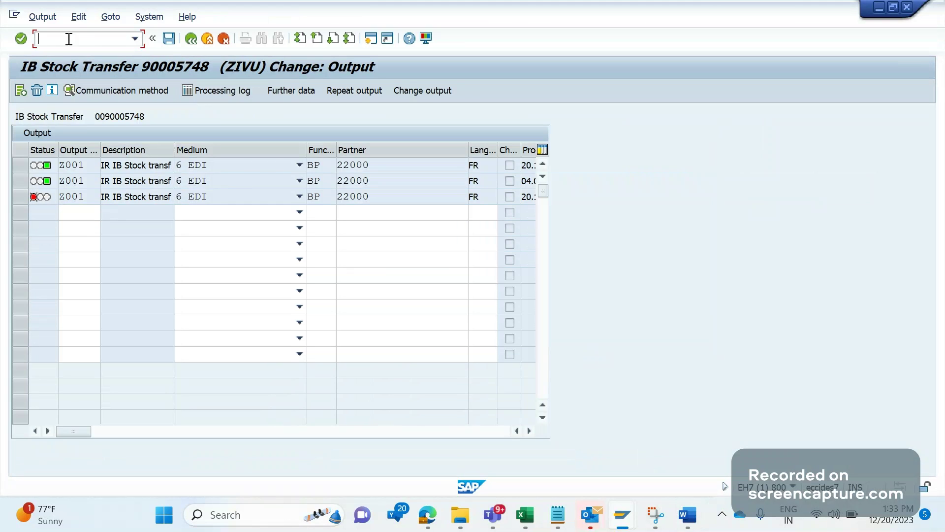
pyautogui.write('/owe20')
pyautogui.press('Return')
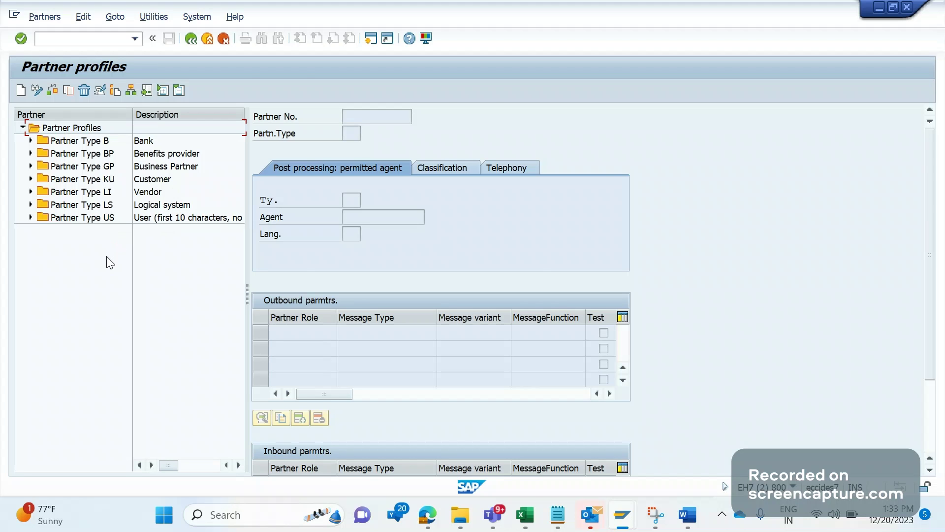
# - Return to the stock transfer's output list and examine the processing logs of the two successful Z001 outputs
pyautogui.hotkey('alt', 'Tab')
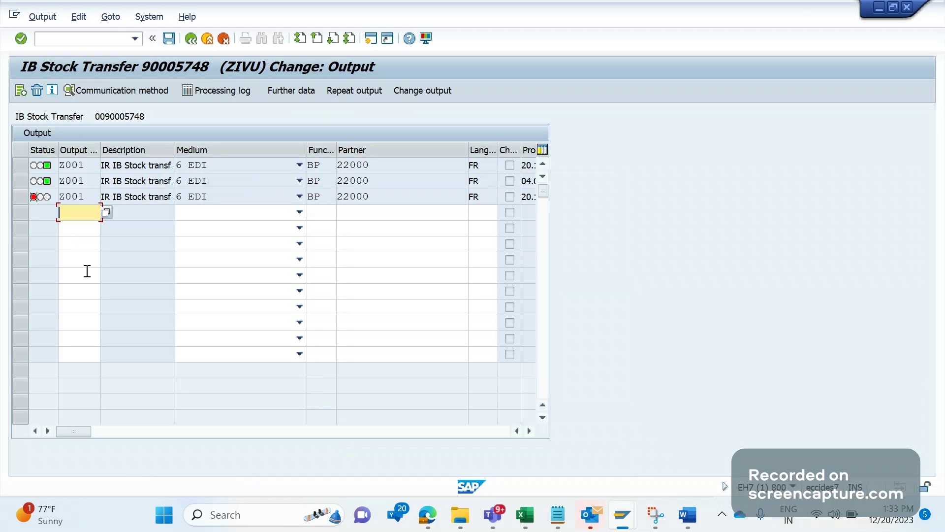
pyautogui.click(158, 348)
pyautogui.moveTo(85, 165); pyautogui.dragTo(39, 188)
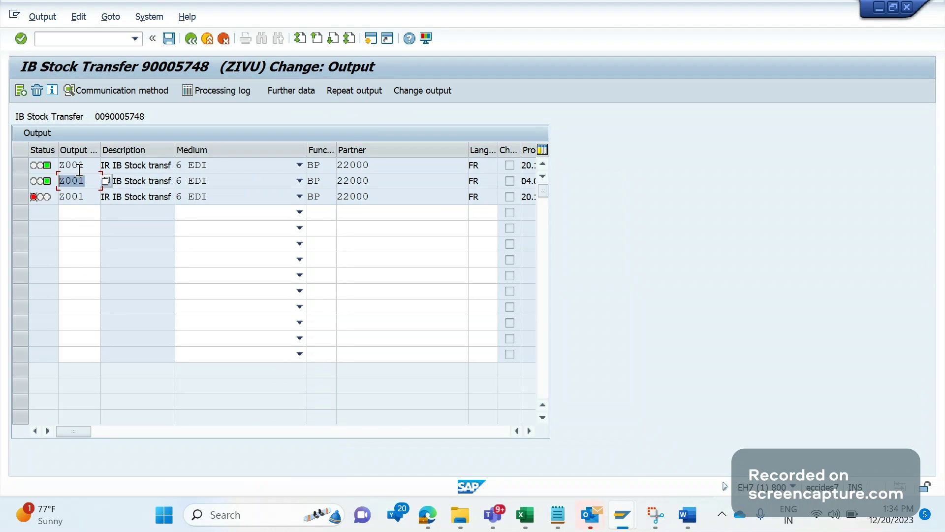
pyautogui.press('XF86AudioRaiseVolume')
pyautogui.click(23, 182)
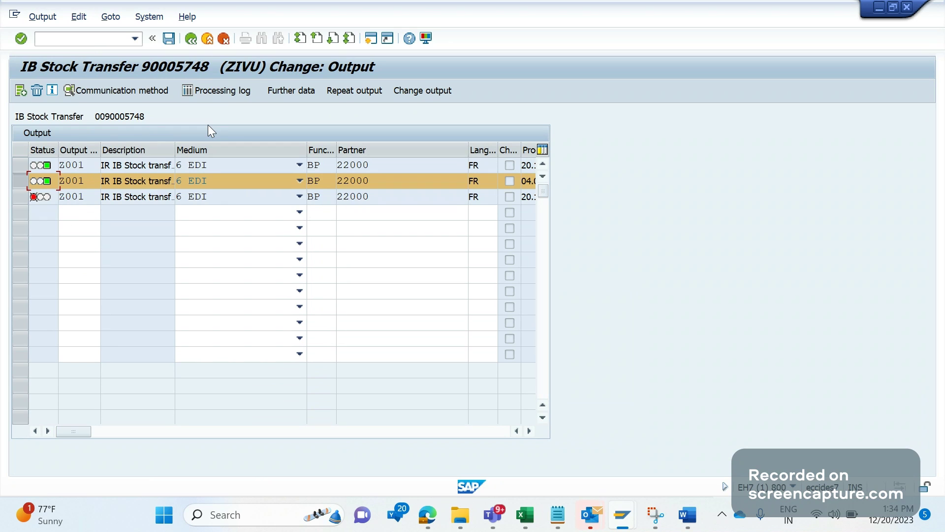
pyautogui.click(224, 94)
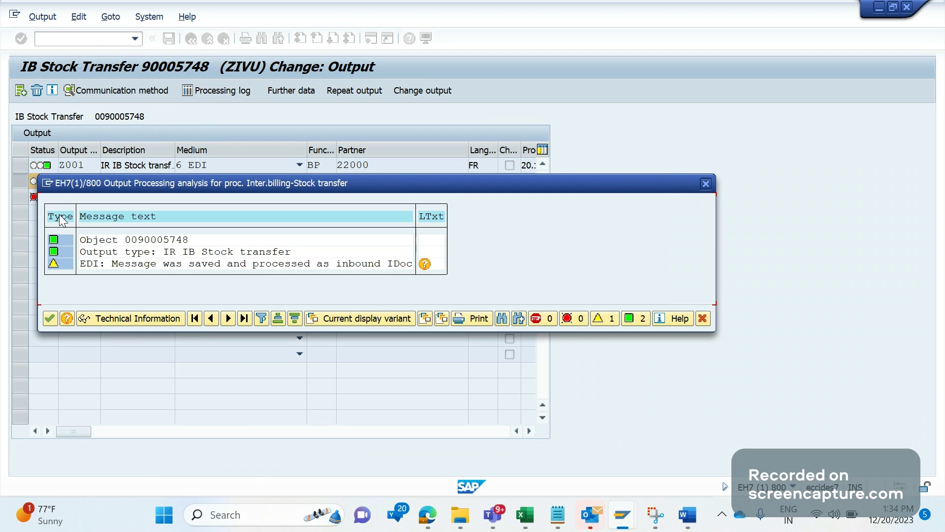
pyautogui.press('Return')
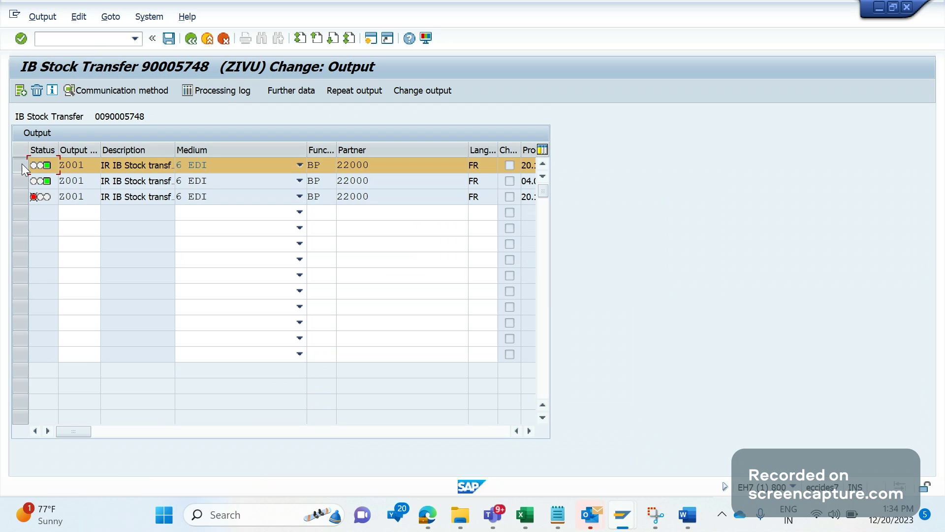
pyautogui.click(223, 90)
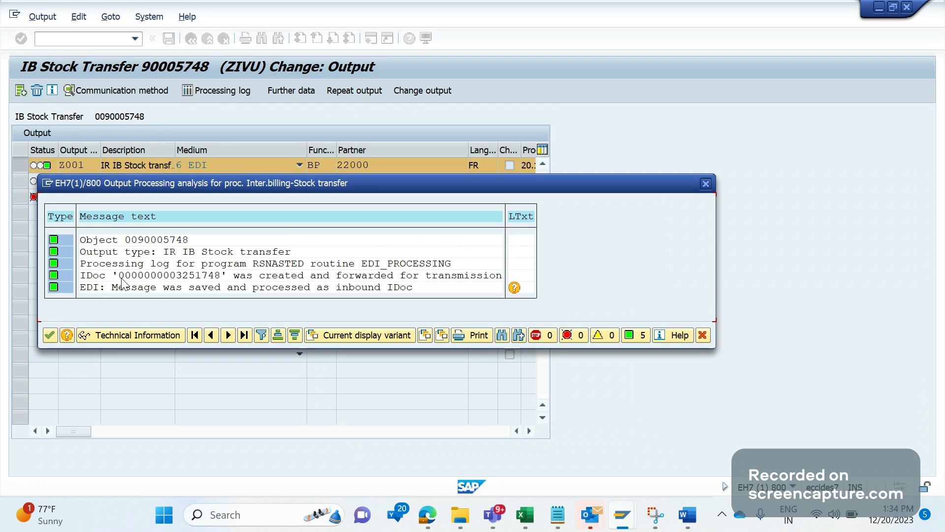
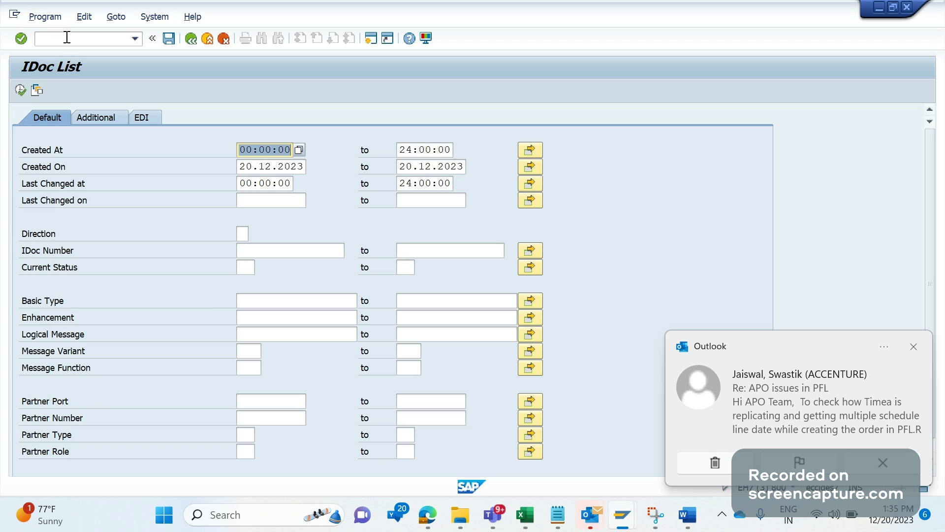
# - Switch to the Word ticket document and add the line "WE02 is transaction code used to see the list of IDOCs (inbound and outbound)" under the solution
pyautogui.hotkey('alt', 'Tab')
pyautogui.hotkey('alt', 'Tab')
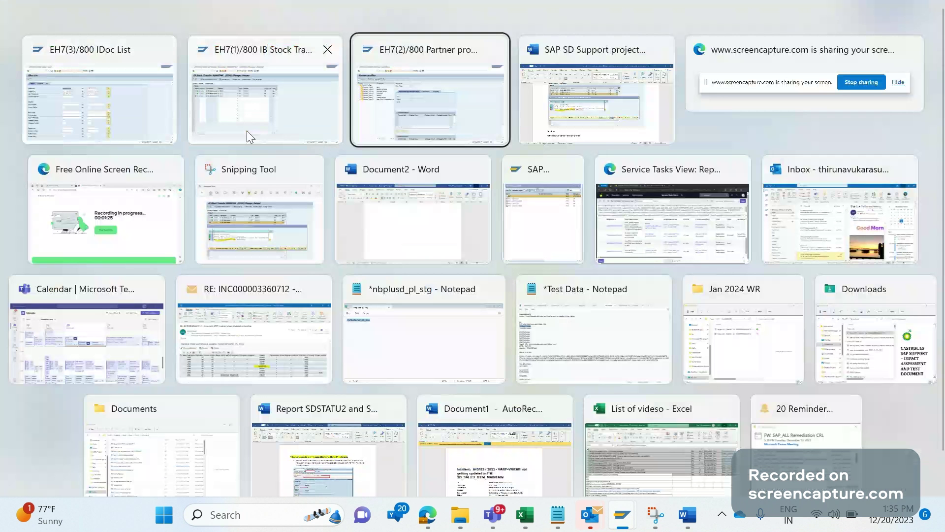
pyautogui.hotkey('alt', 'Tab')
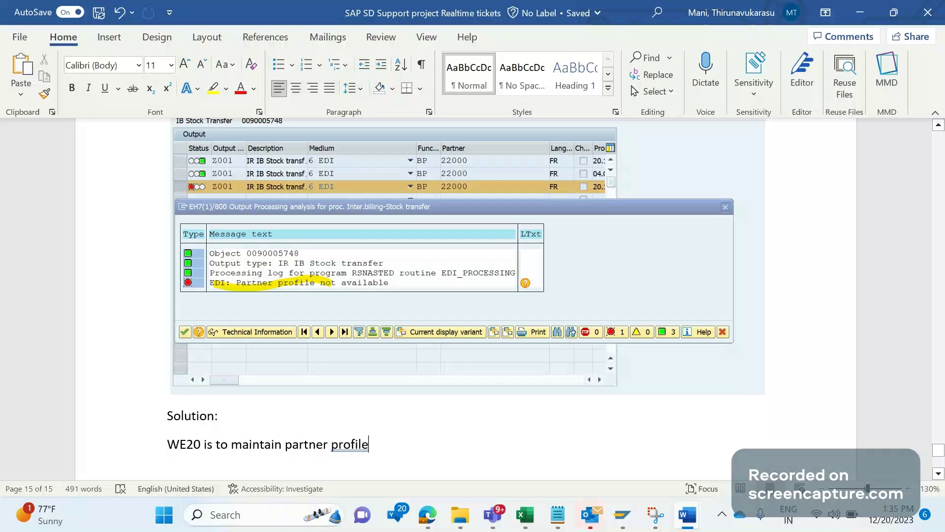
pyautogui.press('Return')
pyautogui.write('WE02 ')
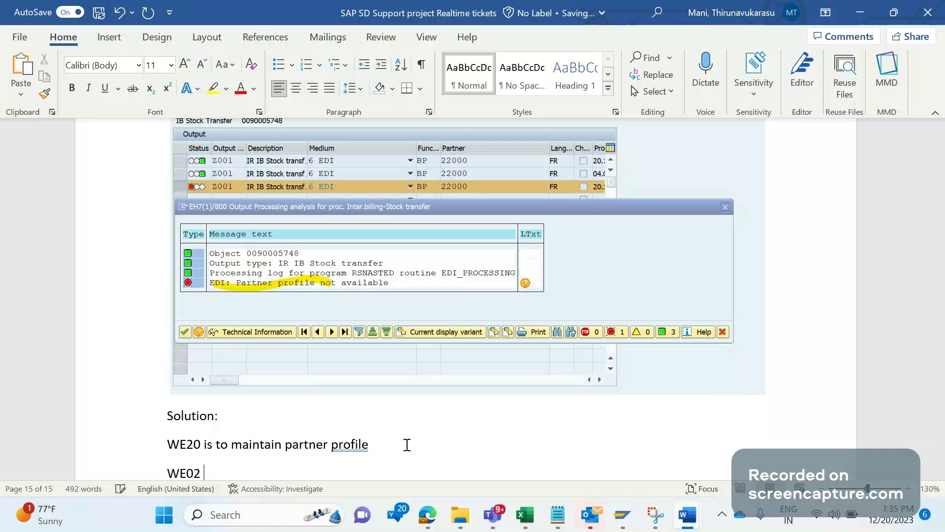
pyautogui.write('is transction')
pyautogui.press('BackSpace')
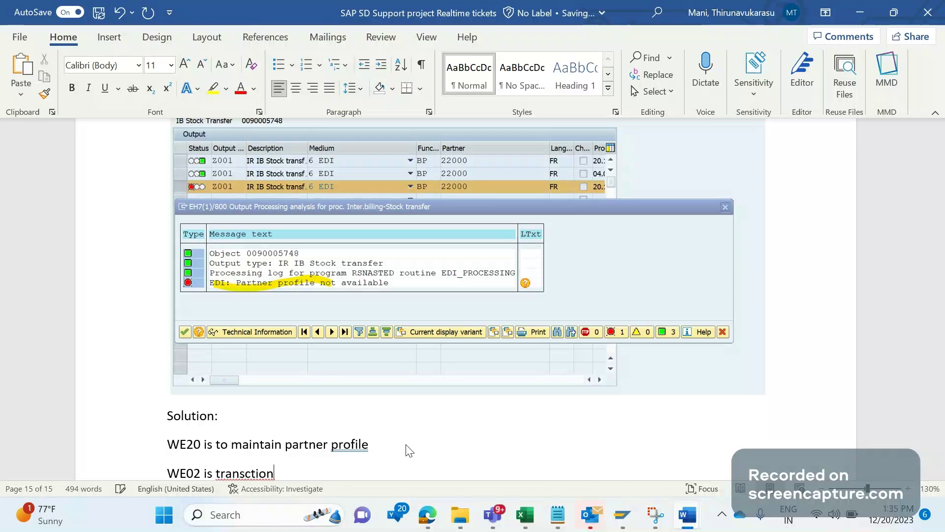
pyautogui.press('BackSpace')
pyautogui.press('BackSpace')
pyautogui.press('BackSpace')
pyautogui.press('BackSpace')
pyautogui.press('BackSpace')
pyautogui.write('action code used to')
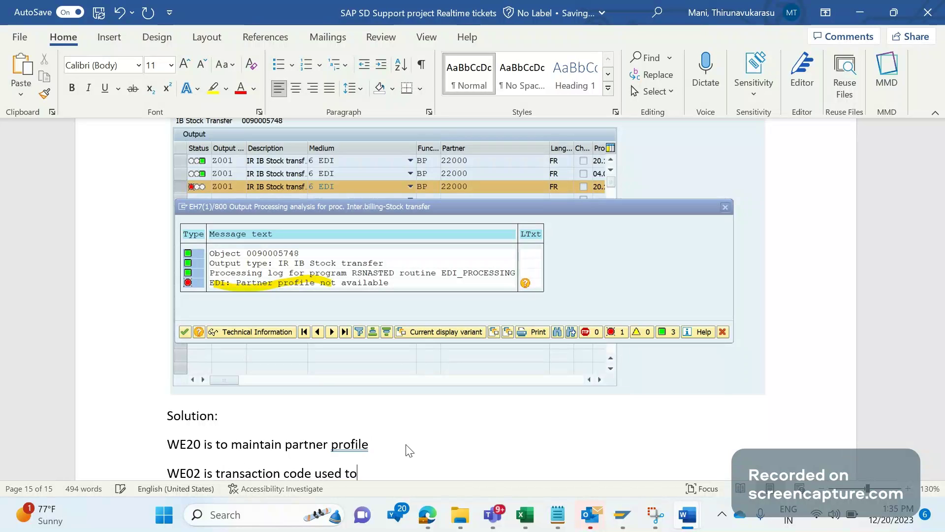
pyautogui.write(' see the list ou')
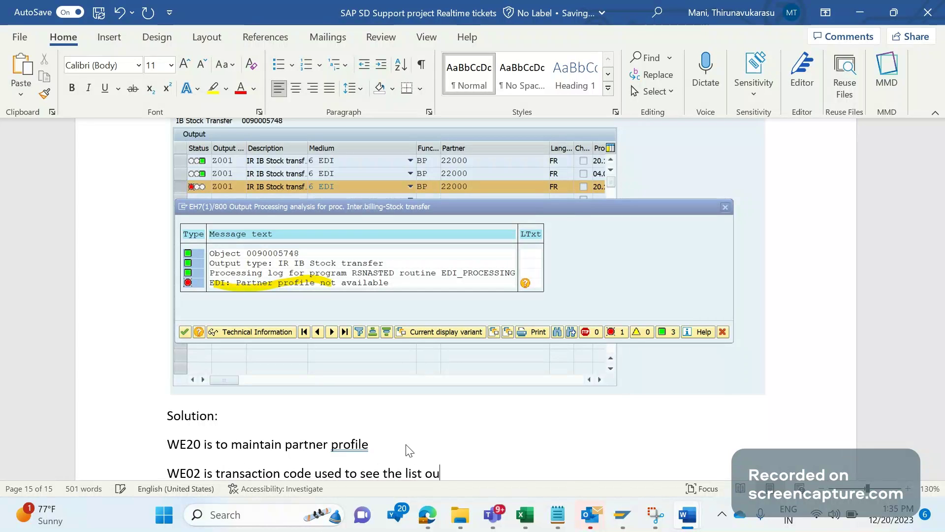
pyautogui.press('BackSpace')
pyautogui.press('BackSpace')
pyautogui.write('of out')
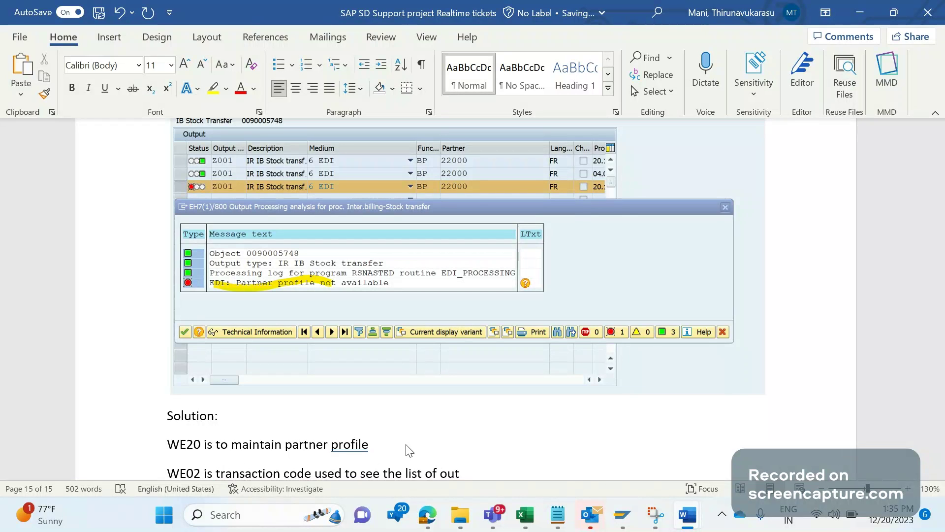
pyautogui.press('BackSpace')
pyautogui.press('BackSpace')
pyautogui.press('BackSpace')
pyautogui.write('IDOCs (')
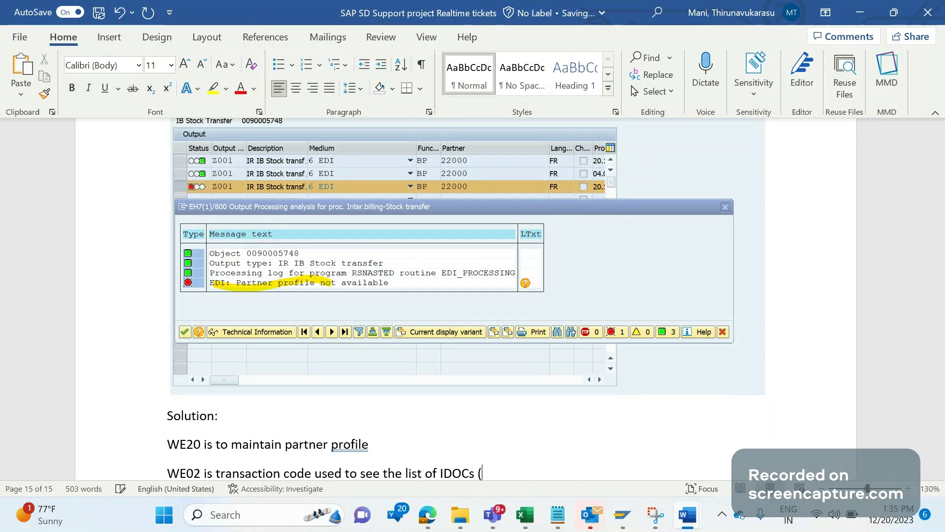
pyautogui.write('inbound and ut')
pyautogui.press('BackSpace')
pyautogui.press('BackSpace')
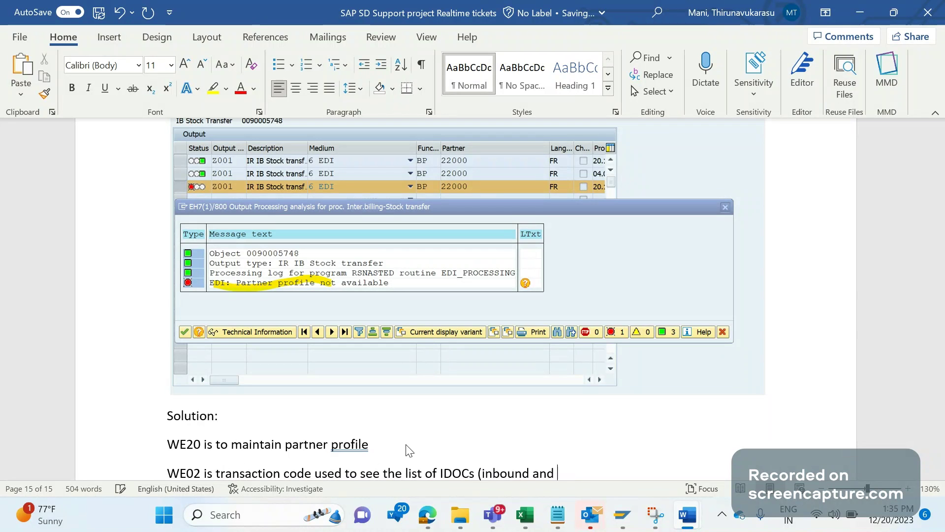
pyautogui.write('outbound)')
pyautogui.hotkey('alt', 'Tab')
pyautogui.click(272, 250)
pyautogui.hotkey('ctrl', 'v')
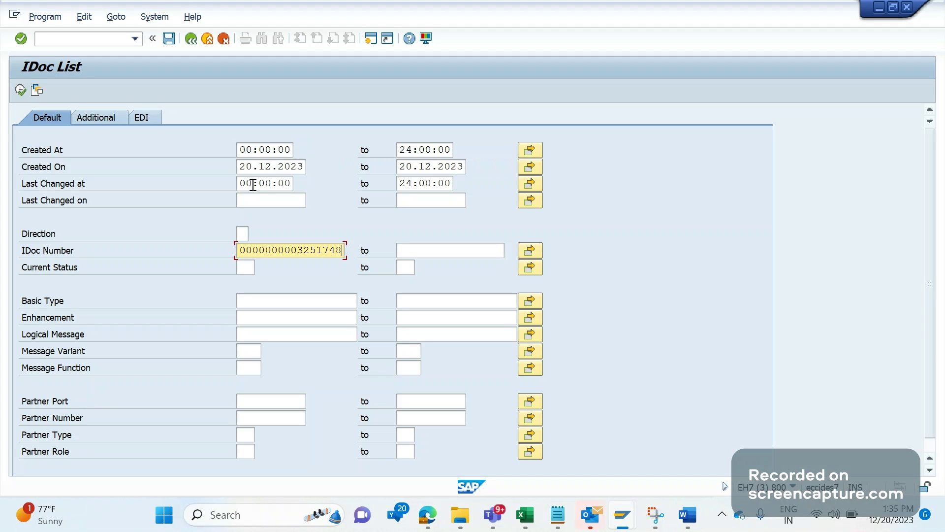
pyautogui.doubleClick(254, 172)
pyautogui.press('Delete')
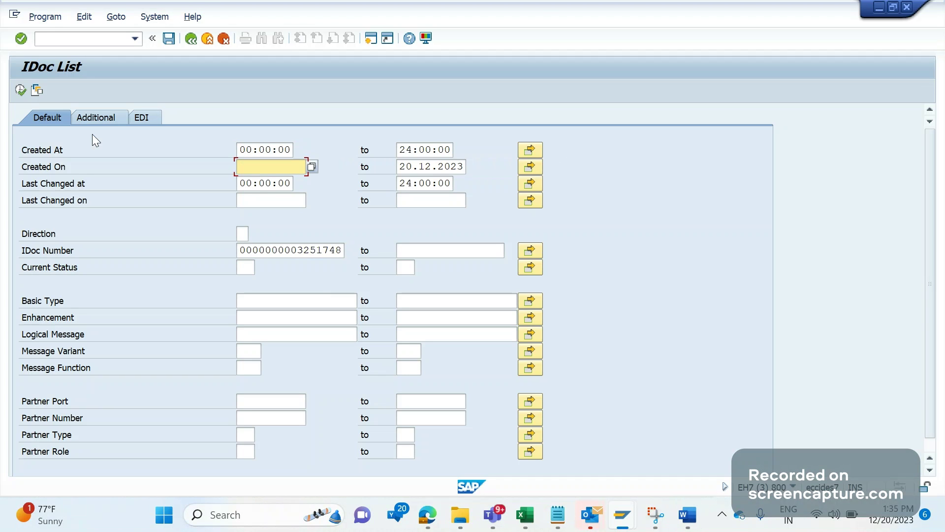
pyautogui.click(24, 93)
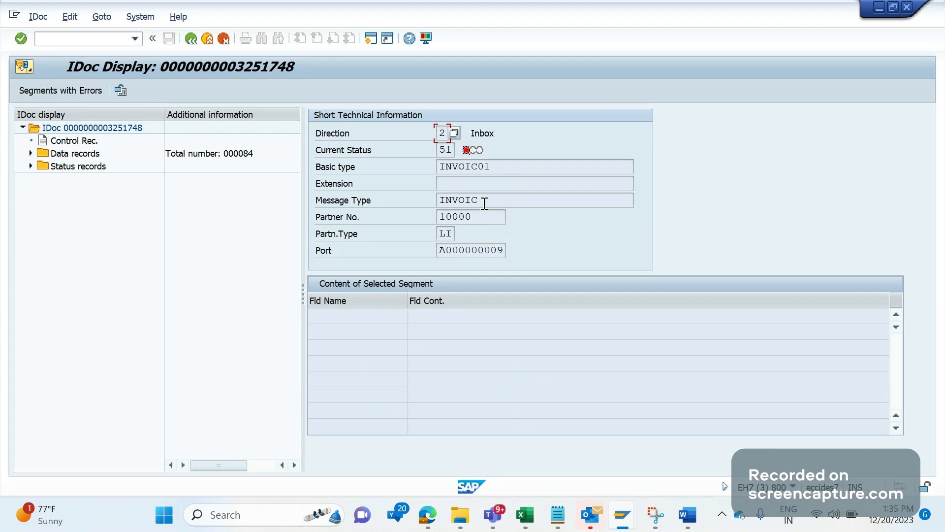
# - Examine the IDoc's basic type, message type and partner number in the short technical information
pyautogui.doubleClick(463, 167)
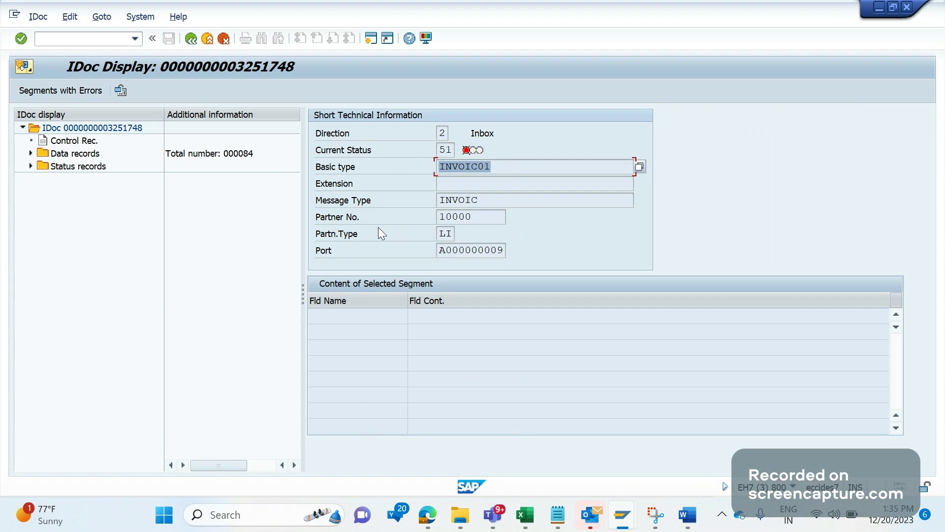
pyautogui.doubleClick(491, 201)
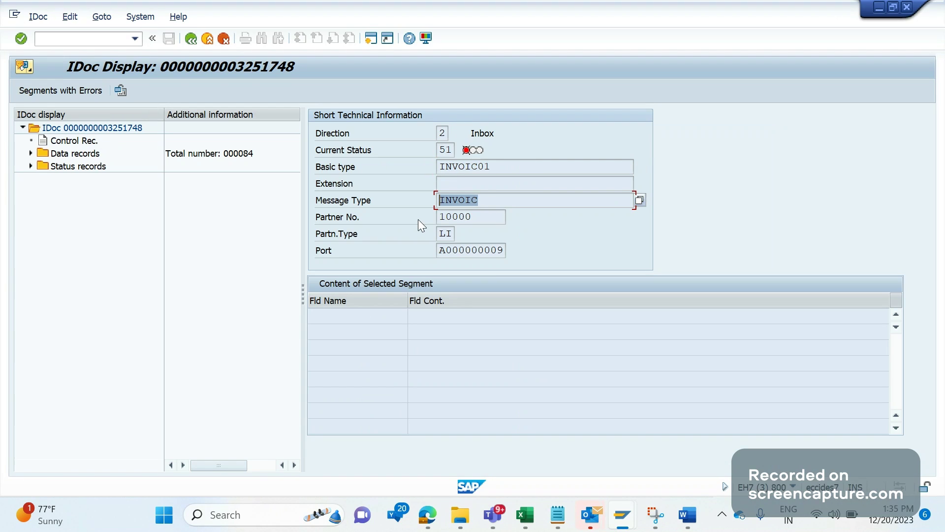
pyautogui.doubleClick(487, 213)
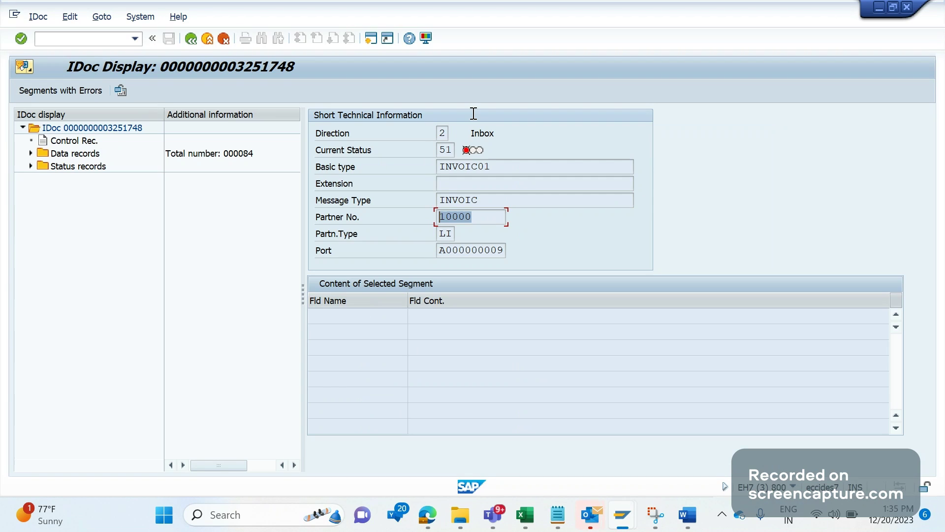
# - Open the IDoc's control record, examine the recipient and sender partner details, and return to the IDoc display
pyautogui.click(81, 146)
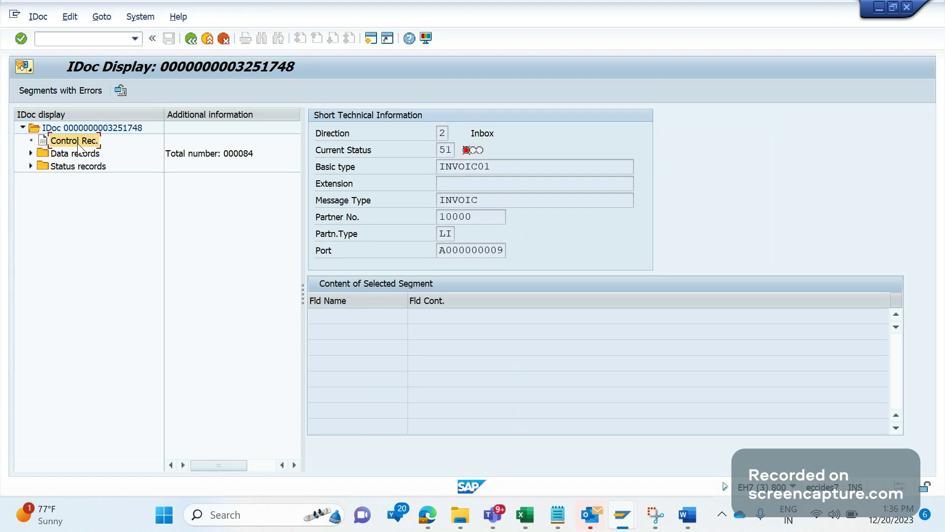
pyautogui.doubleClick(80, 145)
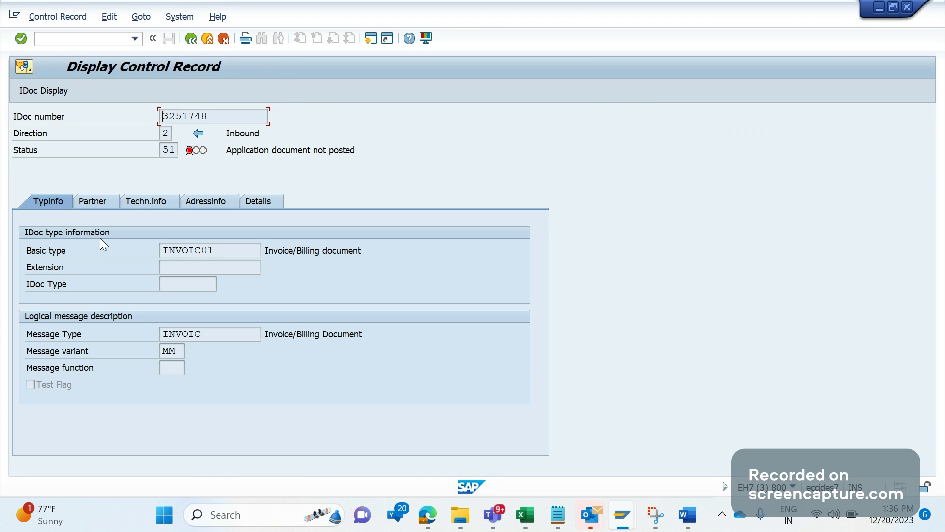
pyautogui.click(105, 199)
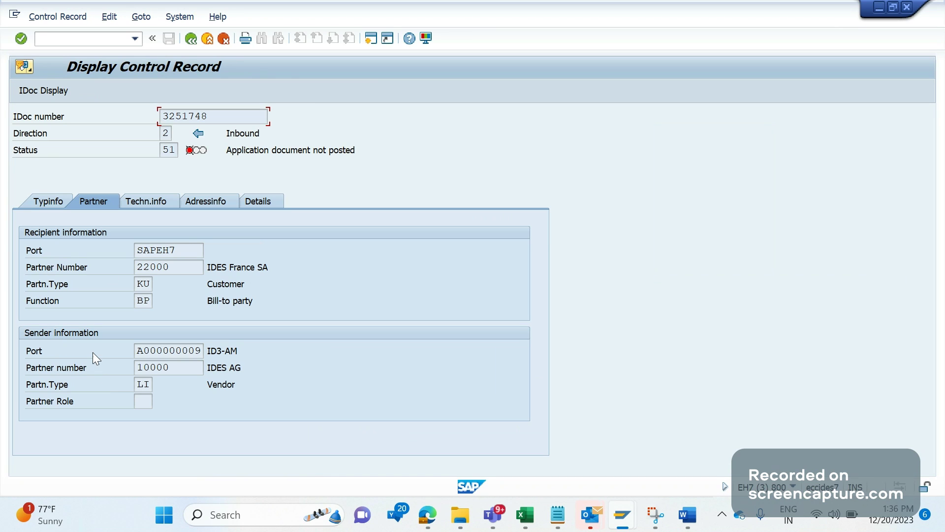
pyautogui.click(179, 366)
pyautogui.moveTo(179, 367); pyautogui.dragTo(112, 392)
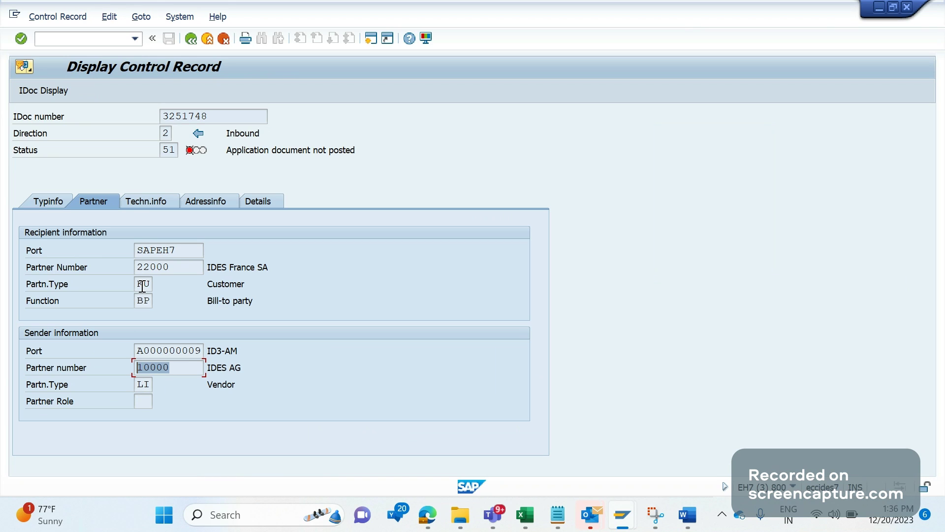
pyautogui.moveTo(142, 286); pyautogui.dragTo(184, 312)
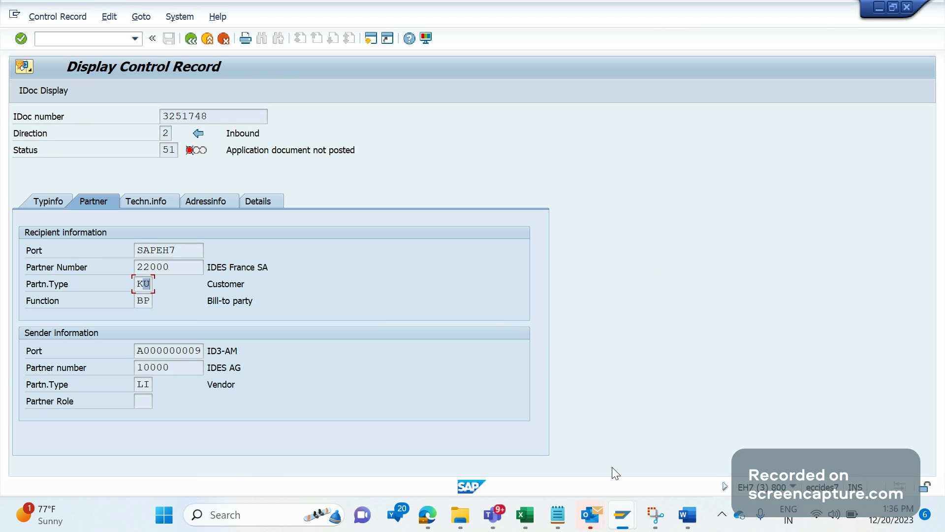
pyautogui.click(620, 518)
pyautogui.click(638, 478)
pyautogui.click(187, 40)
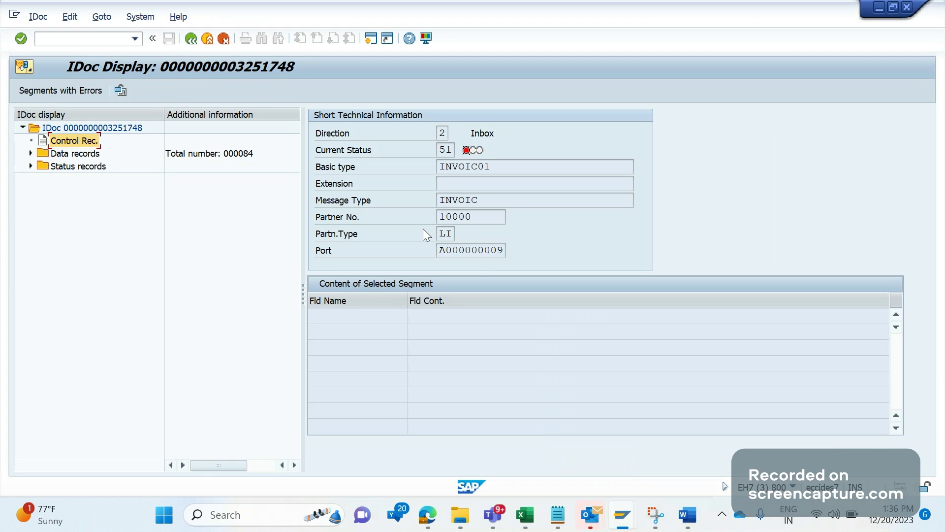
# - Check the IDoc's partner number and type, and look for vendor 10000 under Partner Type LI in the partner profiles
pyautogui.doubleClick(472, 220)
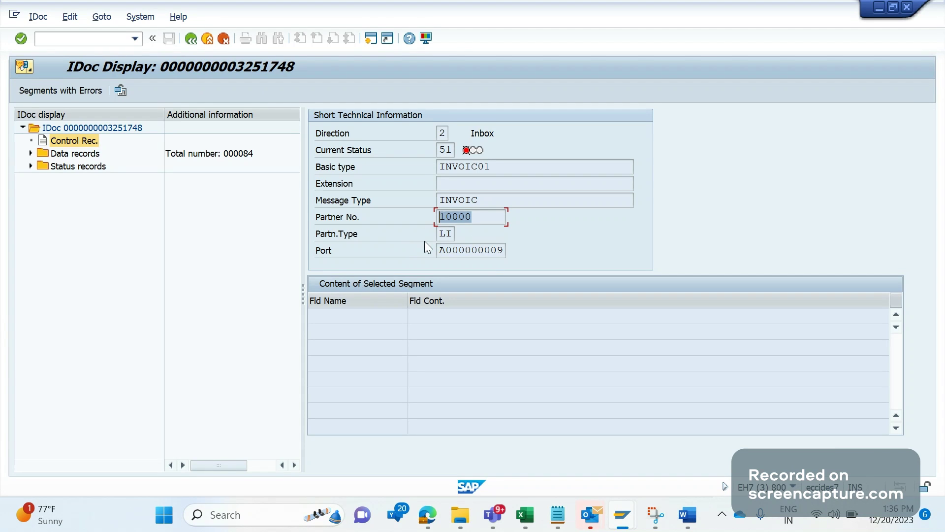
pyautogui.doubleClick(449, 236)
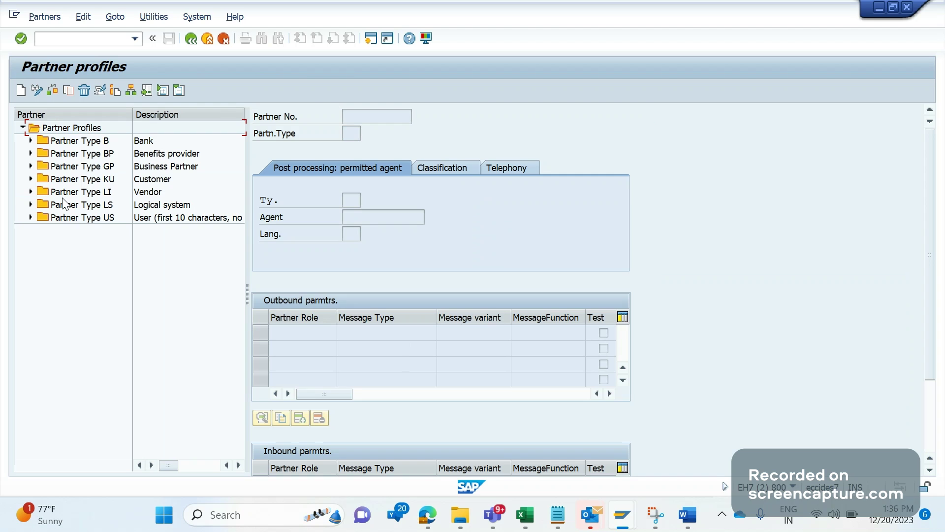
pyautogui.click(30, 191)
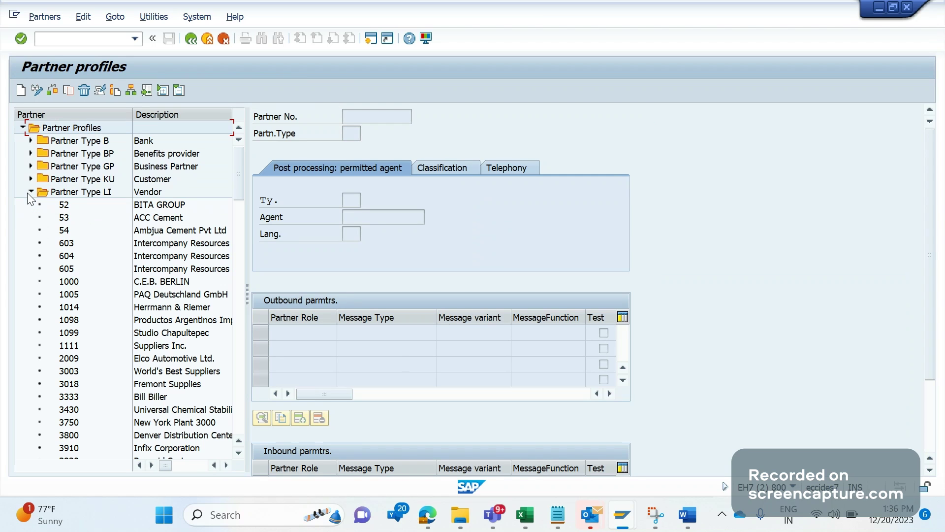
pyautogui.scroll(-2, 240, 217)
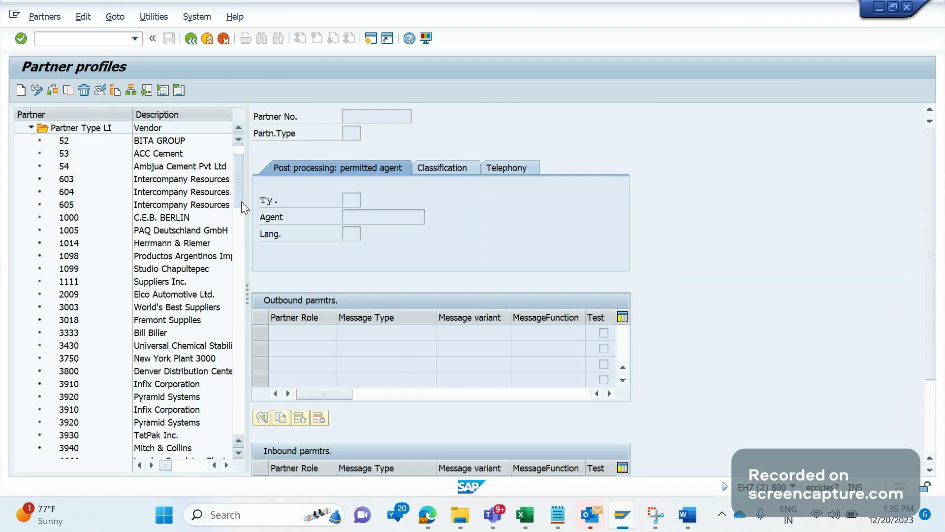
pyautogui.moveTo(241, 202); pyautogui.dragTo(235, 277)
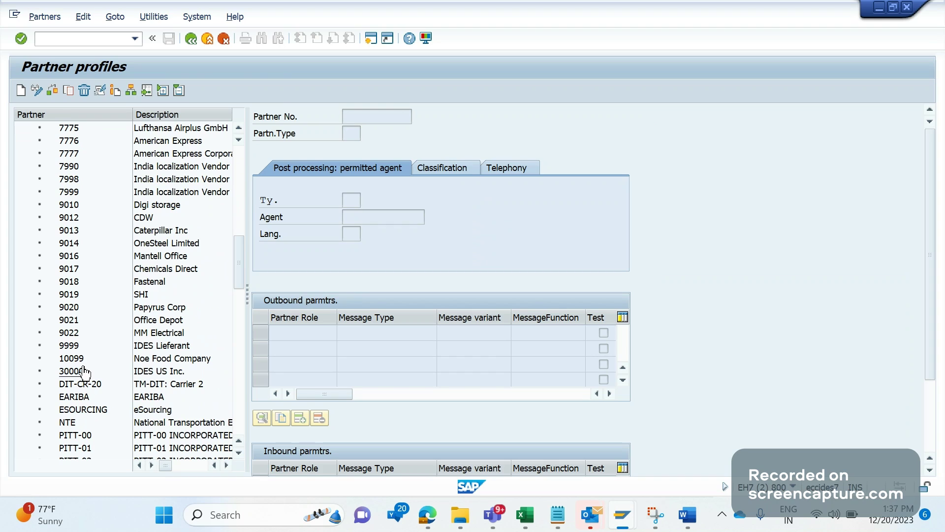
pyautogui.hotkey('alt', 'Tab')
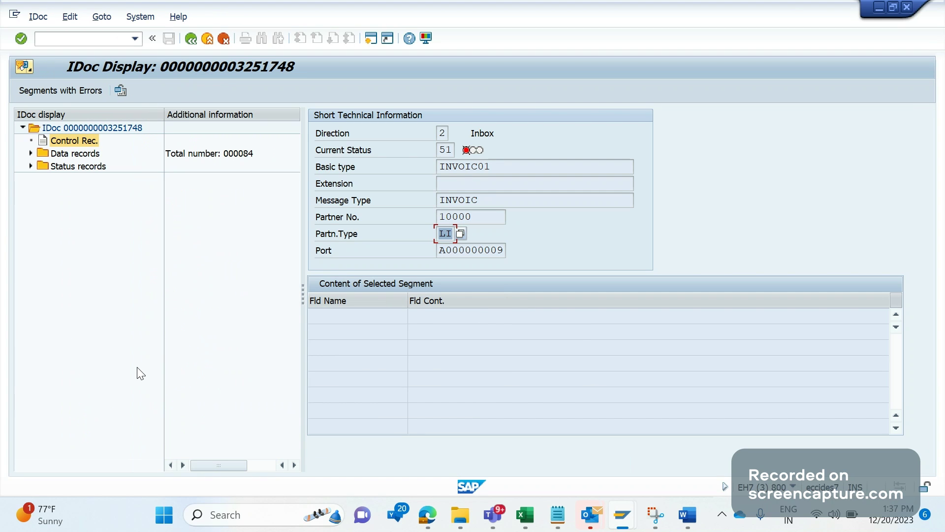
pyautogui.click(140, 374)
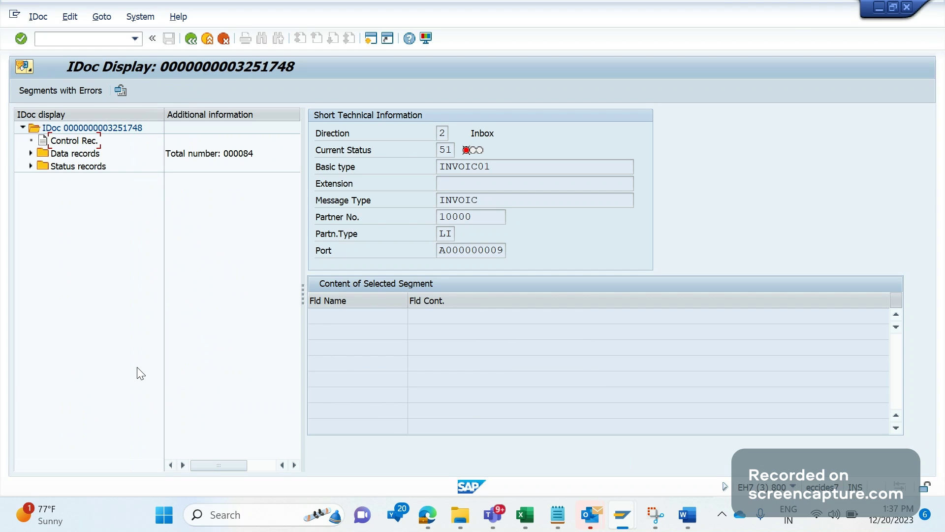
pyautogui.hotkey('alt', 'Tab')
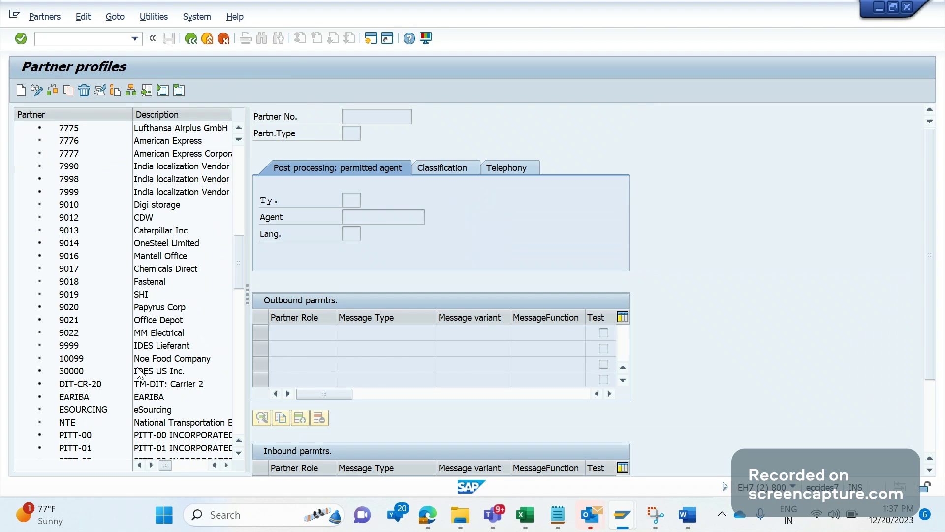
# - Start a new partner profile with partner number 10000 and partner type LI, matching the IDoc's sender
pyautogui.click(25, 94)
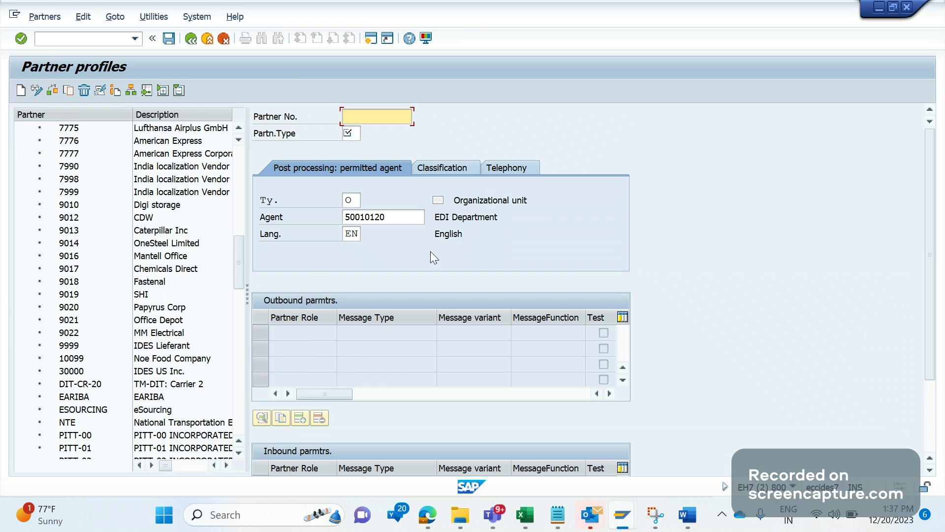
pyautogui.hotkey('alt', 'Tab')
pyautogui.click(445, 220)
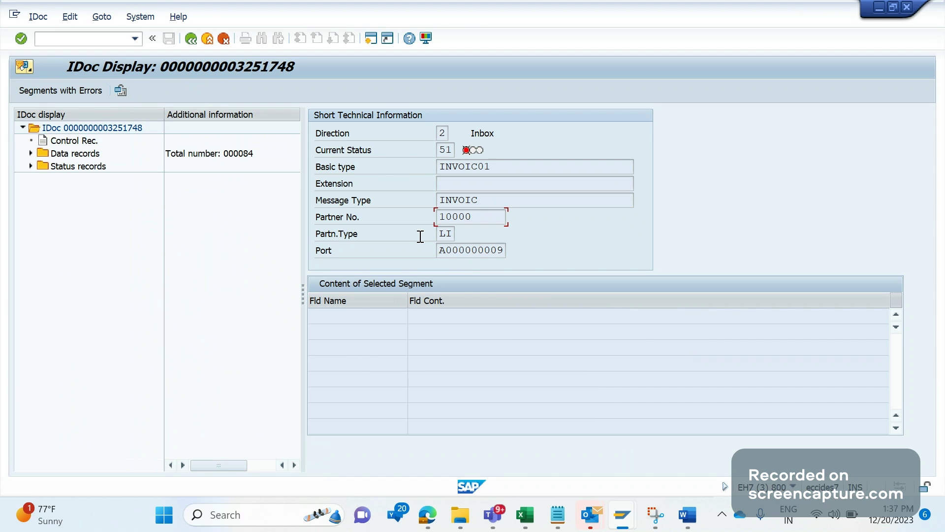
pyautogui.hotkey('alt', 'Tab')
pyautogui.write('10000')
pyautogui.press('Tab')
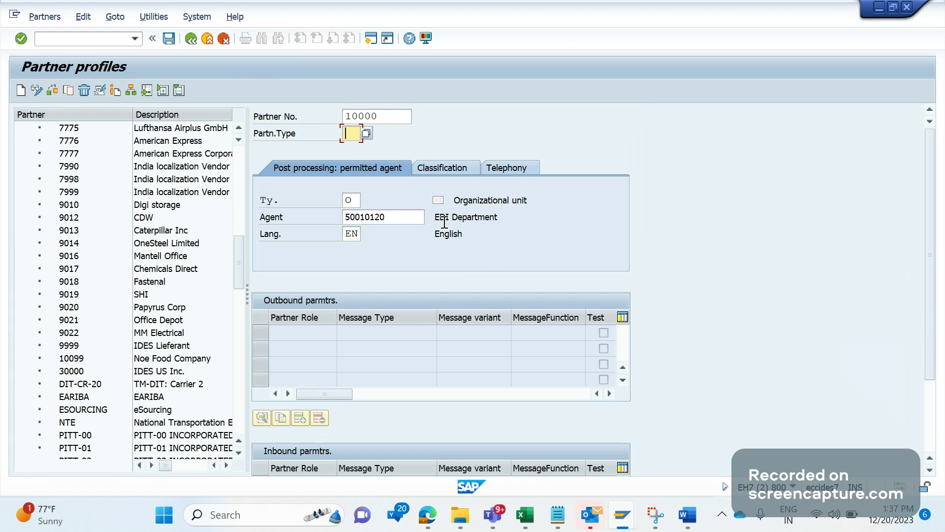
pyautogui.write('LI')
# - Set the new profile's permitted agent type for post processing to User (US)
pyautogui.click(352, 197)
pyautogui.click(365, 200)
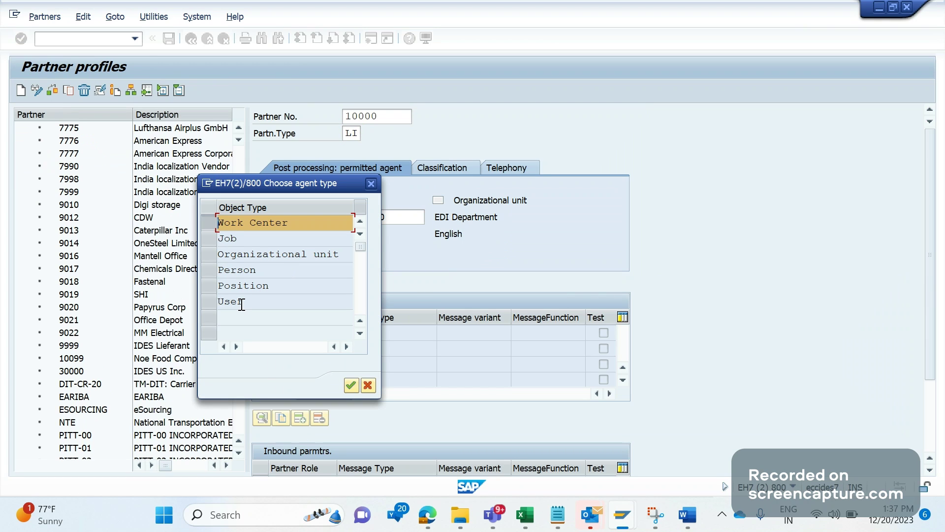
pyautogui.click(214, 305)
pyautogui.click(351, 385)
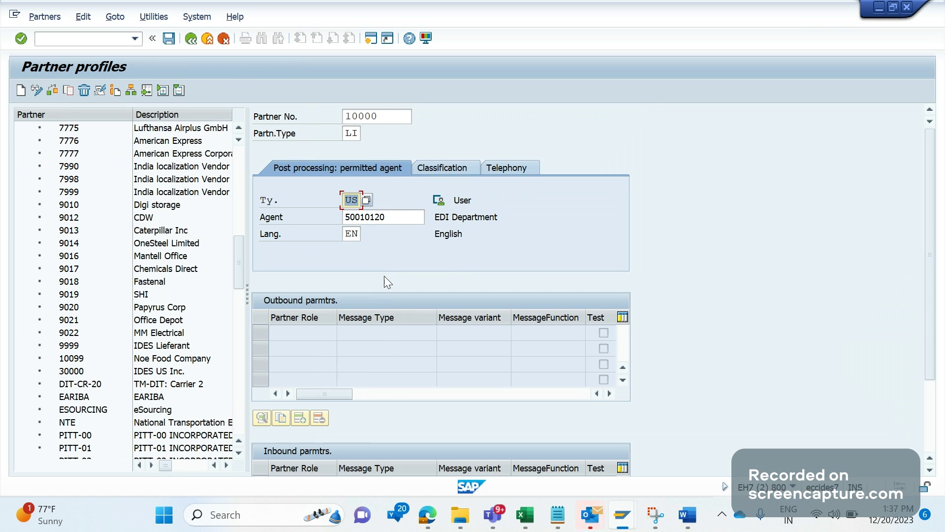
pyautogui.press('Tab')
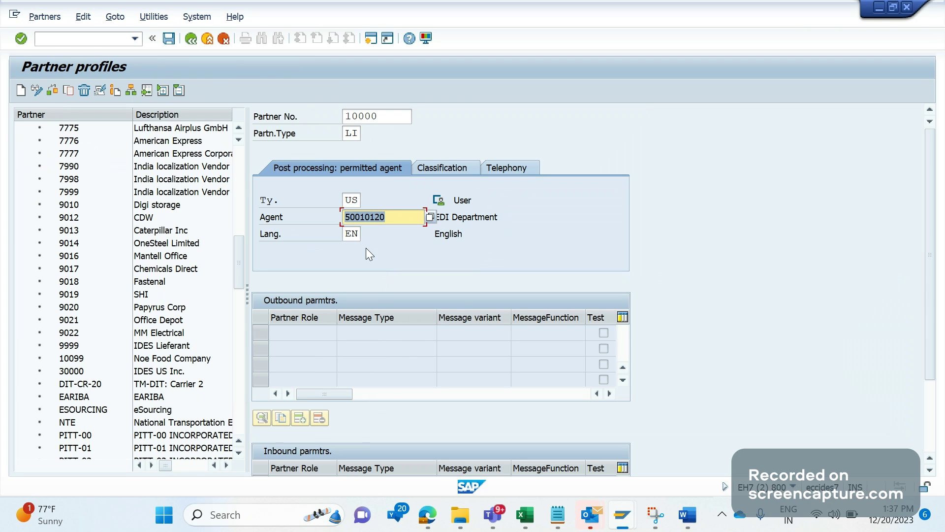
# - Replace the post-processing agent with user BMTESTUNLOCK, chosen from an unrestricted user search, and confirm the entry
pyautogui.press('Return')
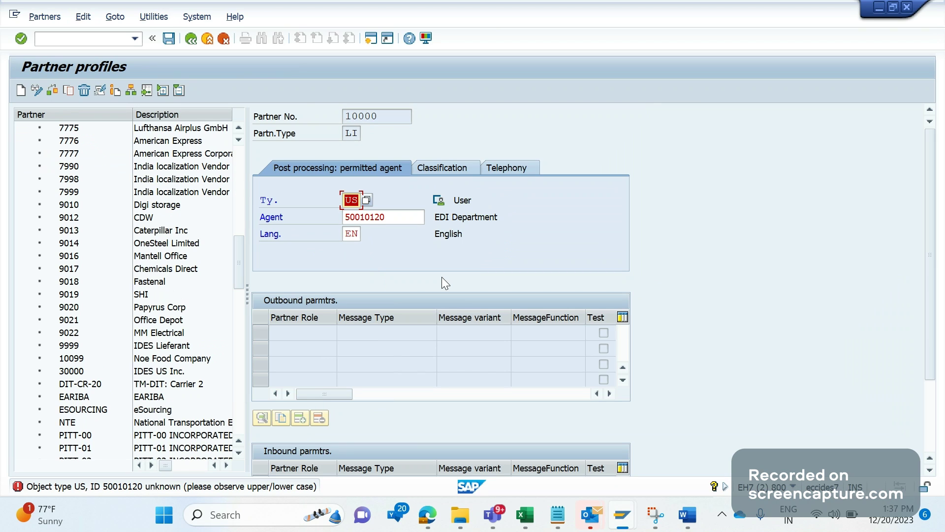
pyautogui.doubleClick(397, 220)
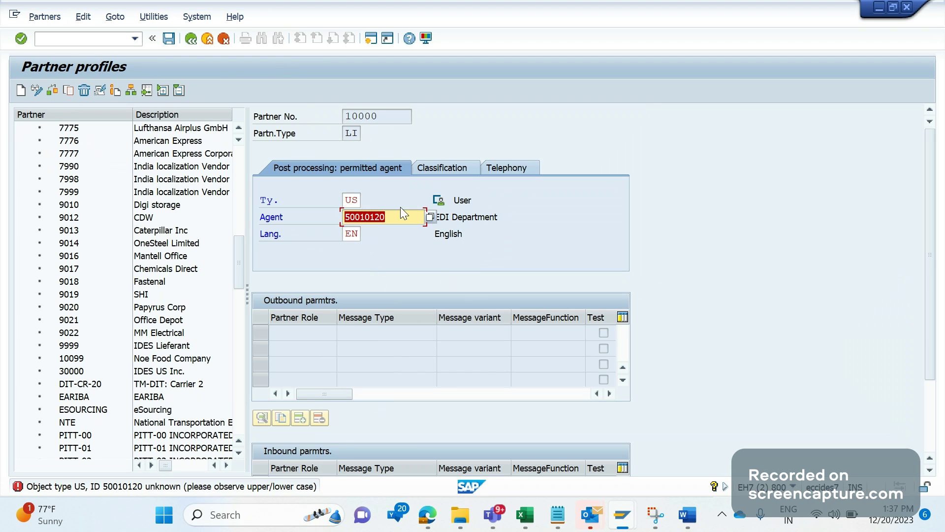
pyautogui.press('BackSpace')
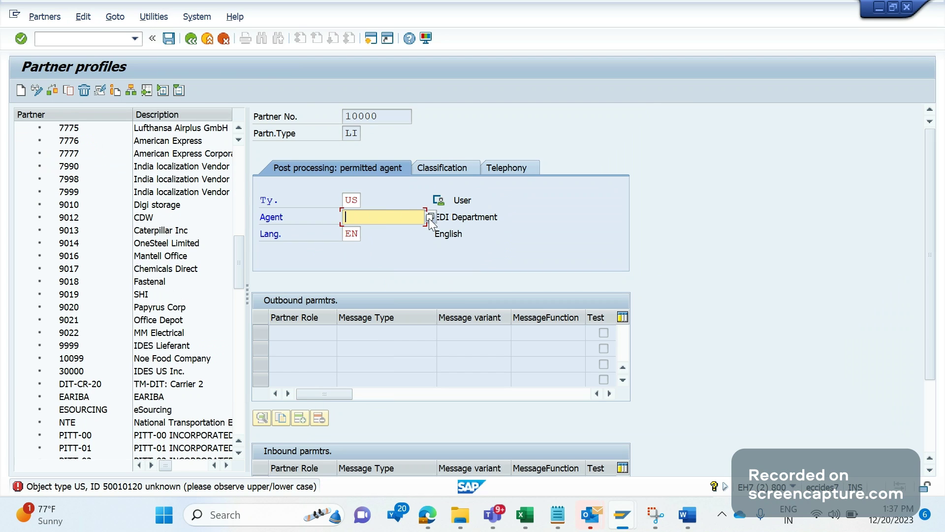
pyautogui.click(429, 218)
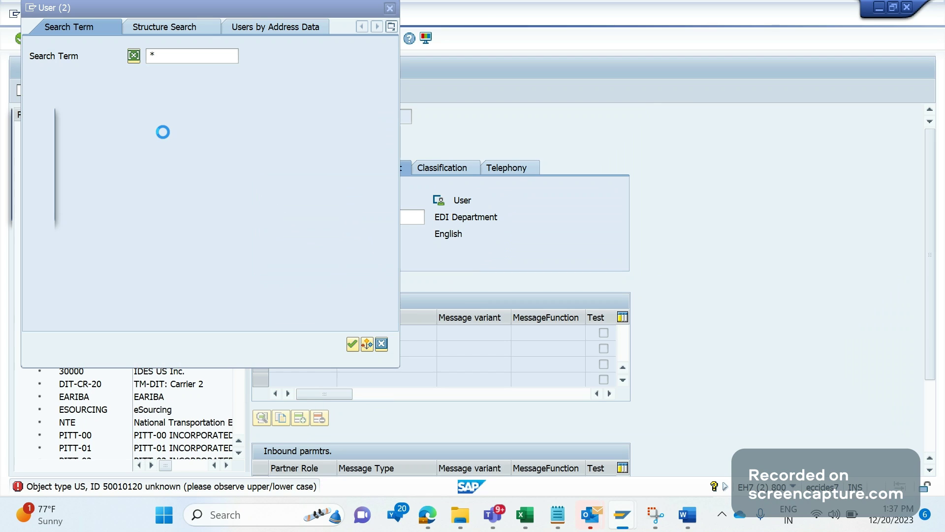
pyautogui.click(348, 344)
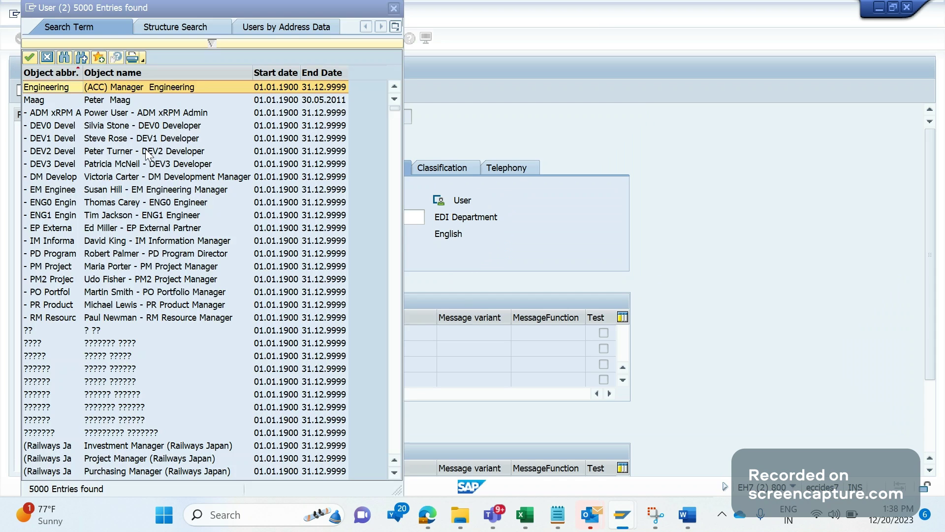
pyautogui.doubleClick(116, 98)
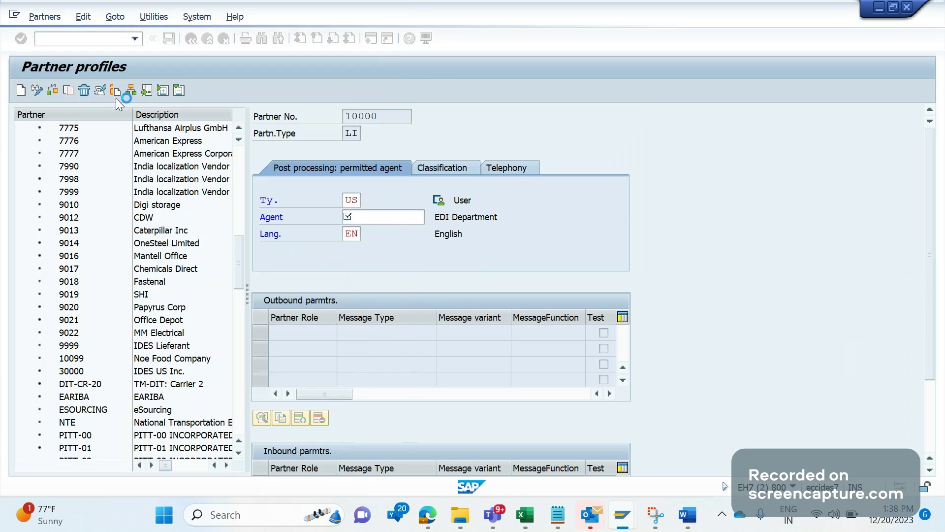
pyautogui.press('Return')
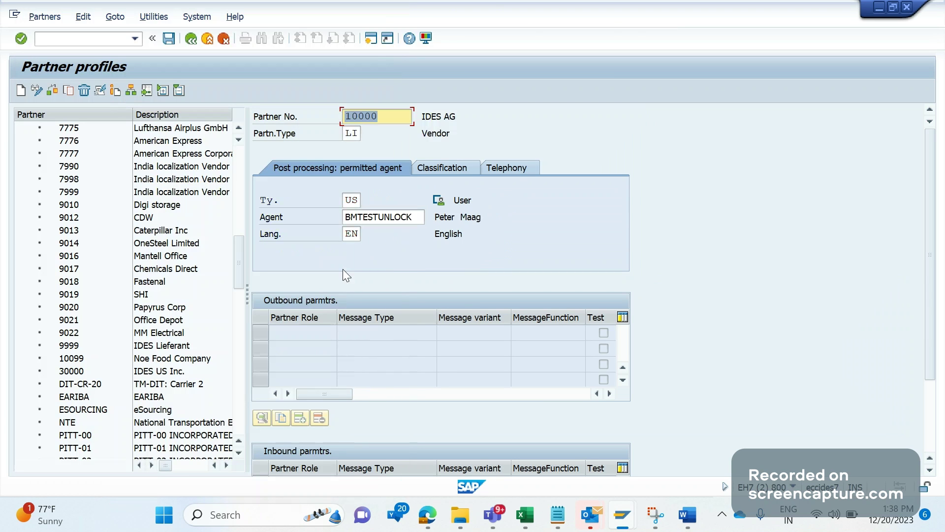
# - Check the IDoc's direction to decide between outbound and inbound parameters, and return to the new partner profile
pyautogui.scroll(-3, 938, 319)
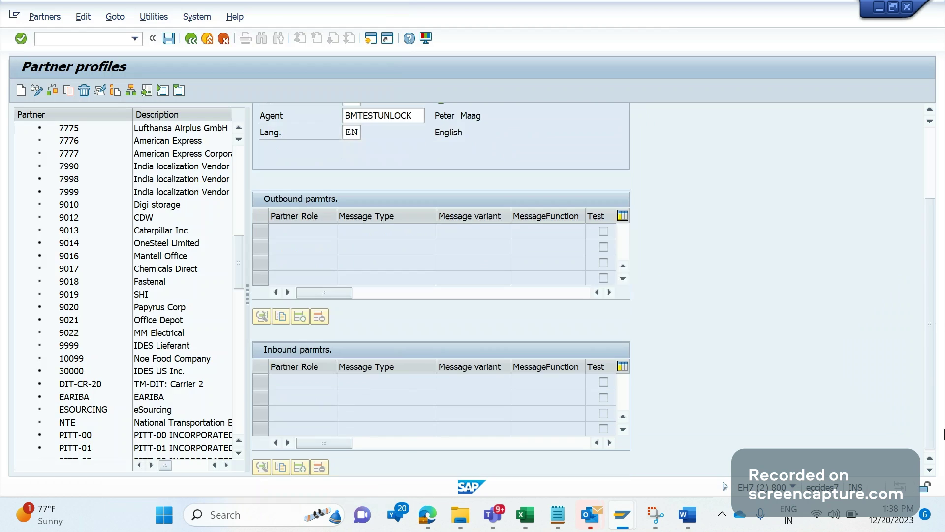
pyautogui.hotkey('alt', 'Tab')
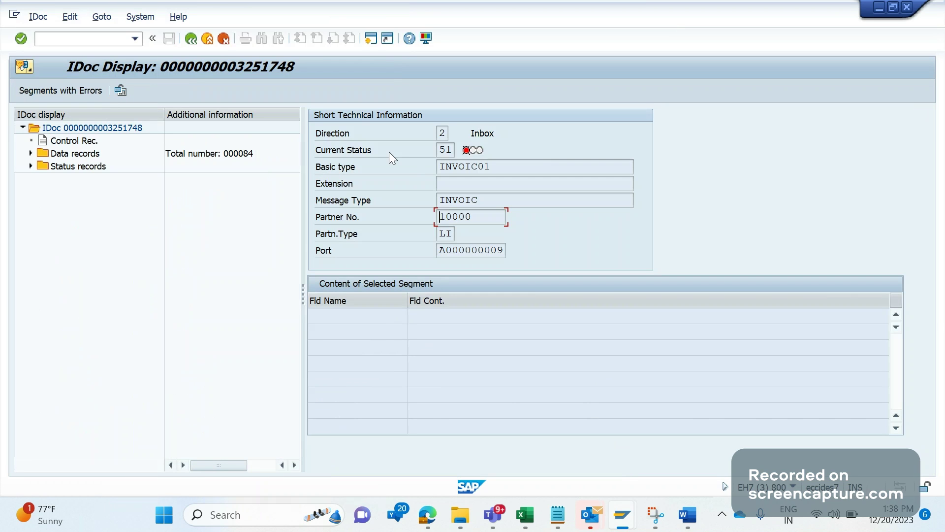
pyautogui.rightClick(449, 138)
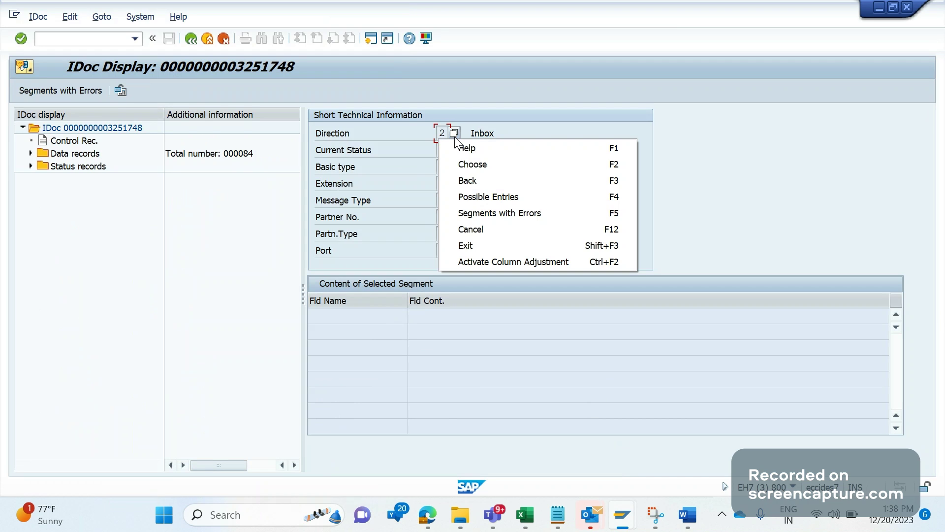
pyautogui.click(468, 133)
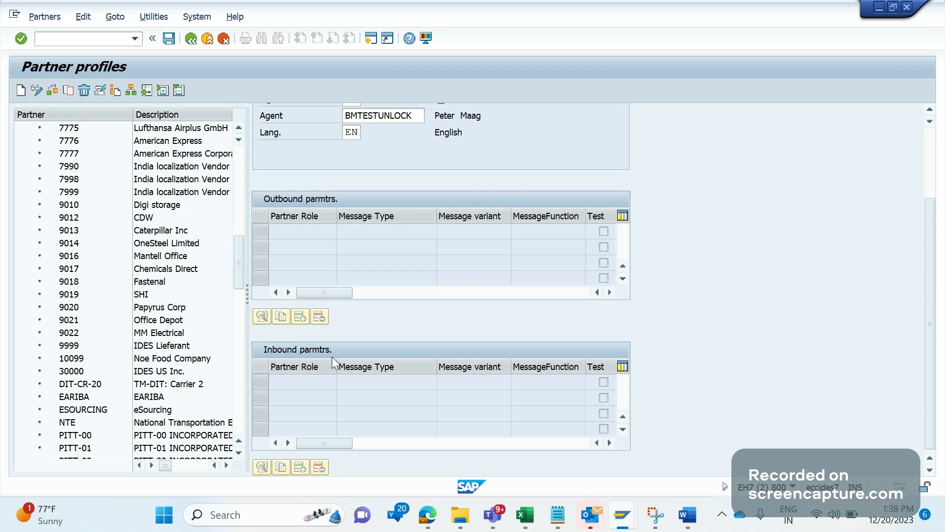
pyautogui.press('super+Tab')
pyautogui.click(263, 99)
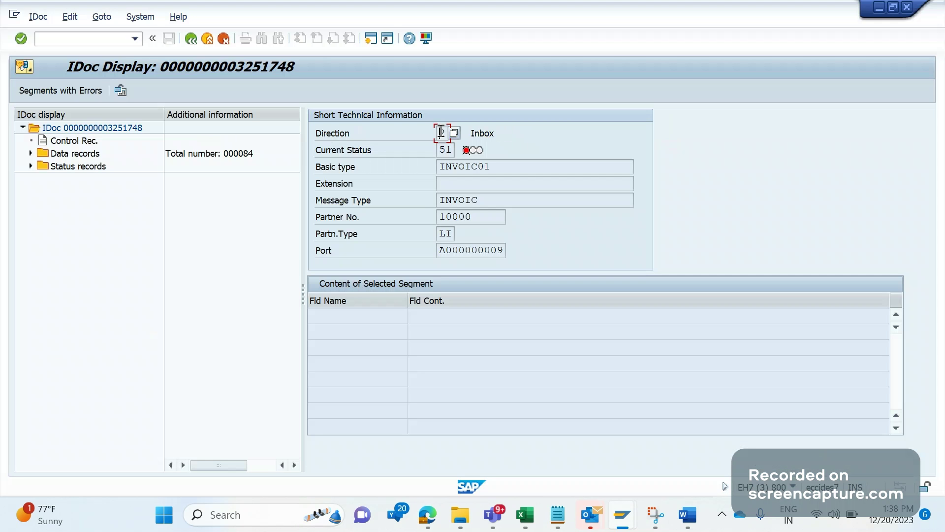
pyautogui.doubleClick(441, 132)
pyautogui.hotkey('alt', 'Tab')
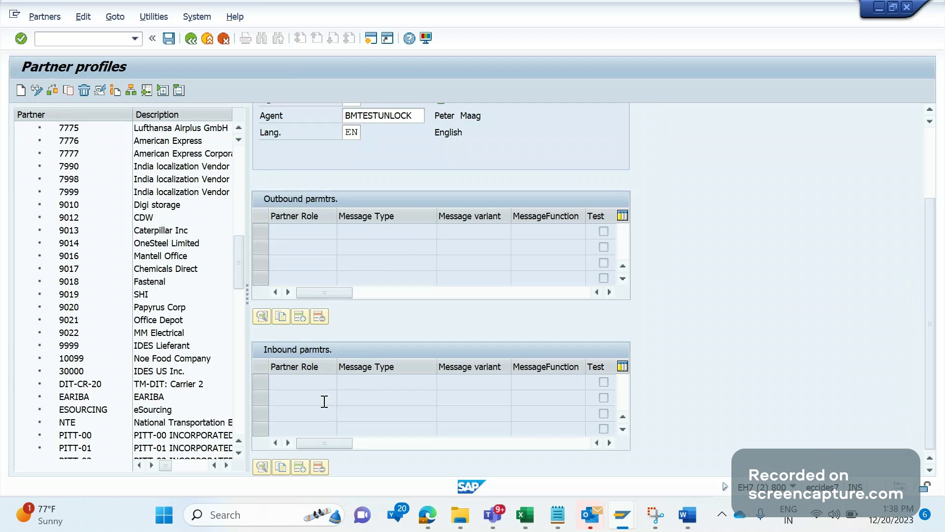
# - Save the partner profile for vendor 10000 and start a new inbound parameter entry for it
pyautogui.click(352, 381)
pyautogui.click(168, 38)
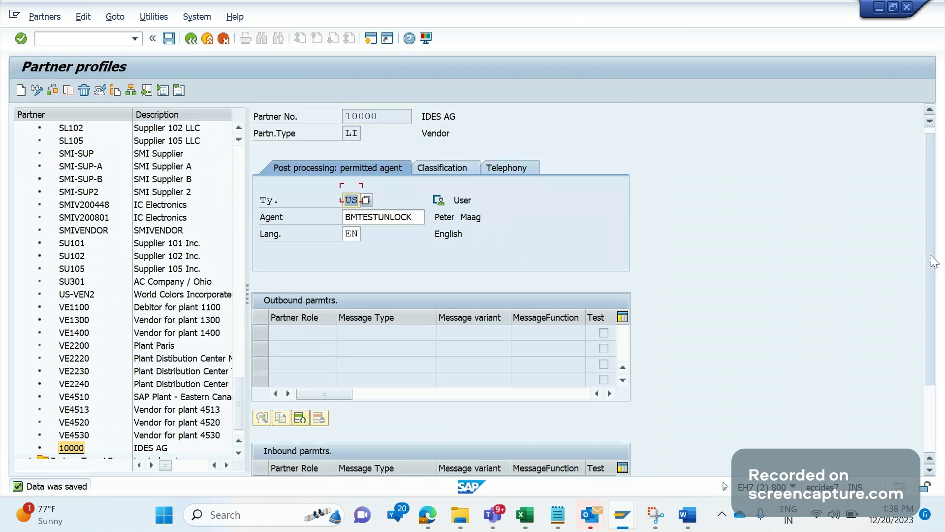
pyautogui.moveTo(932, 261); pyautogui.dragTo(932, 325)
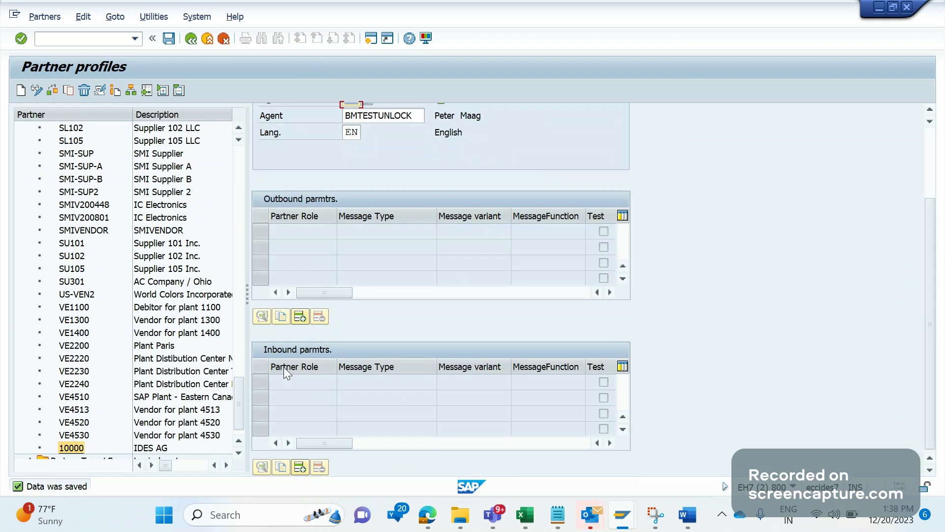
pyautogui.click(299, 468)
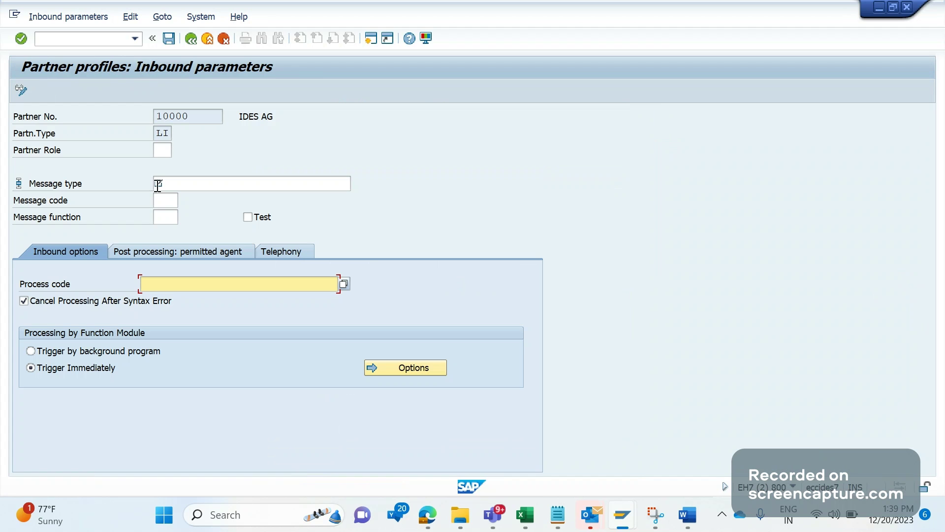
# - Look up the IDoc's message type and set the inbound parameter's message type to INVOIC
pyautogui.click(188, 185)
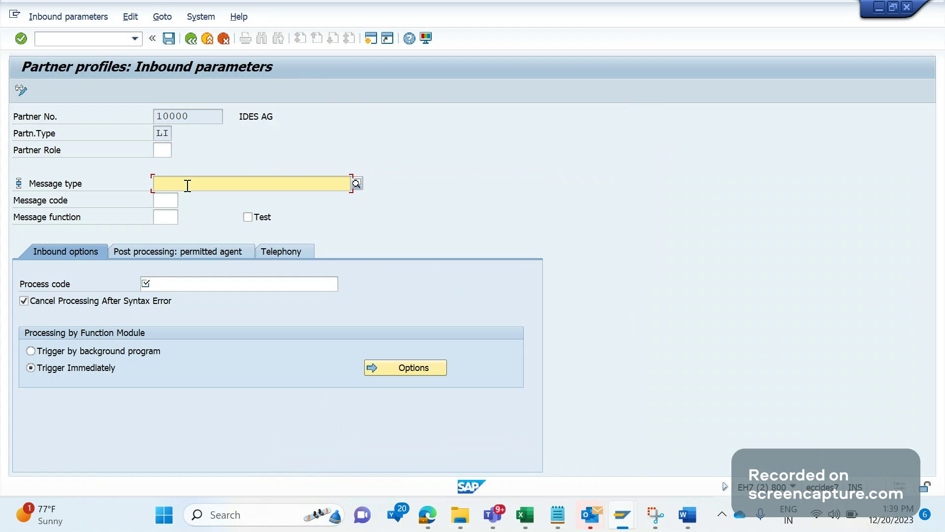
pyautogui.hotkey('alt', 'Tab')
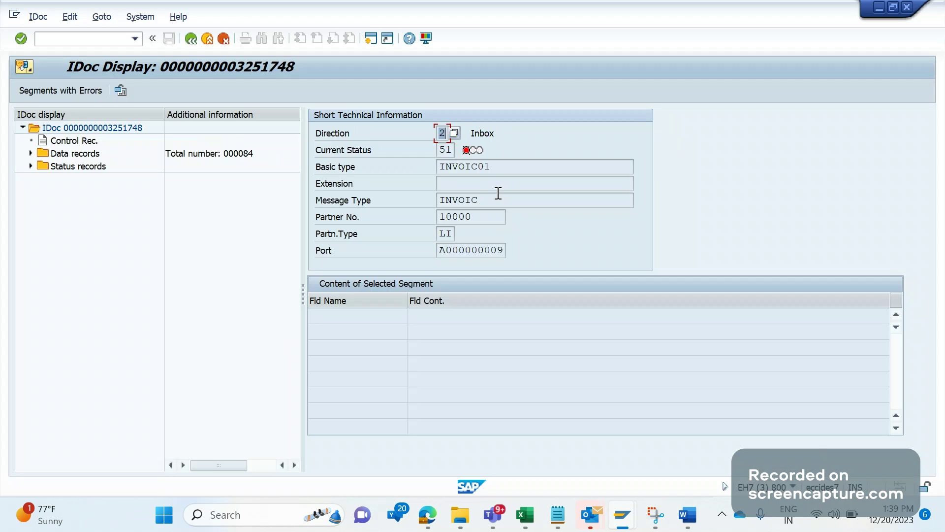
pyautogui.click(497, 198)
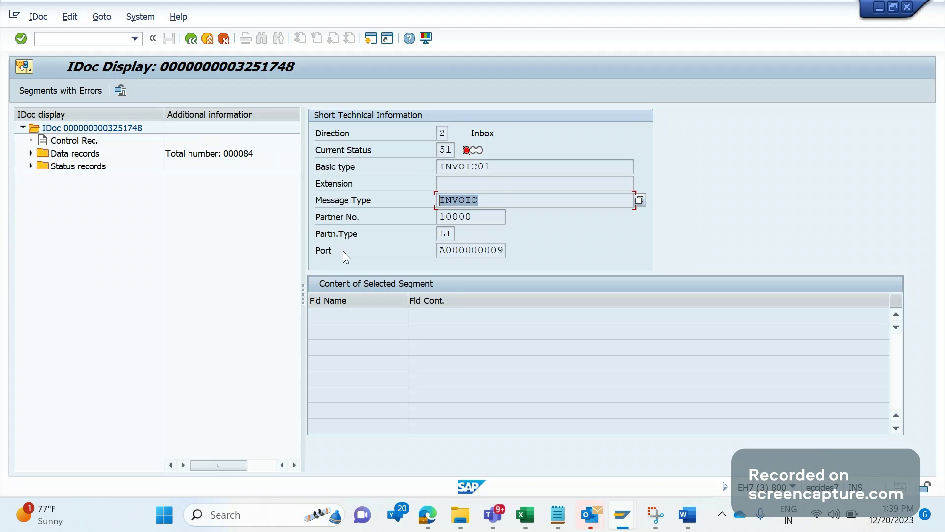
pyautogui.hotkey('alt', 'Tab')
pyautogui.write('INVO')
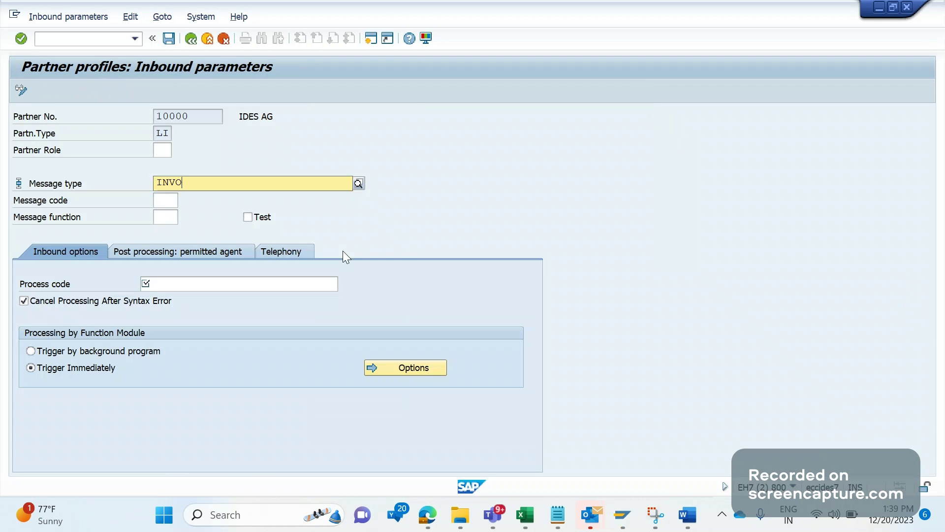
pyautogui.write('IC')
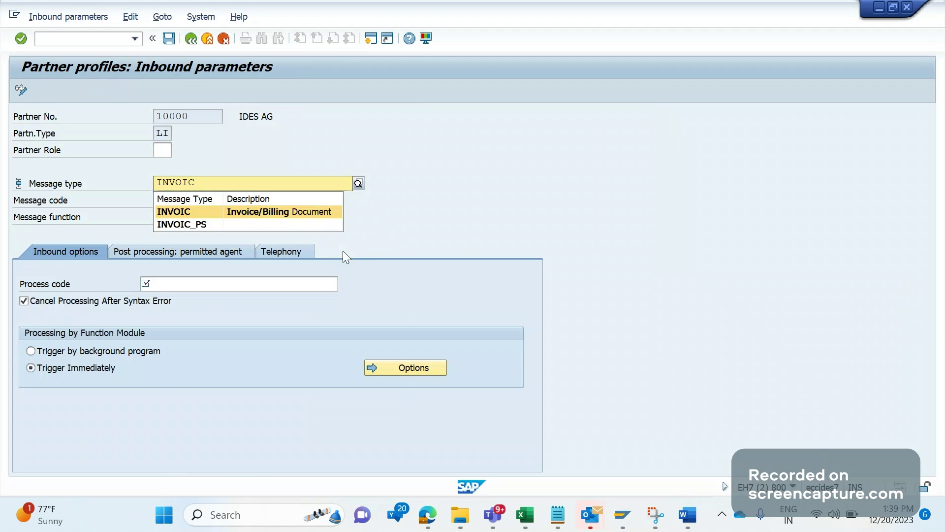
pyautogui.press('Return')
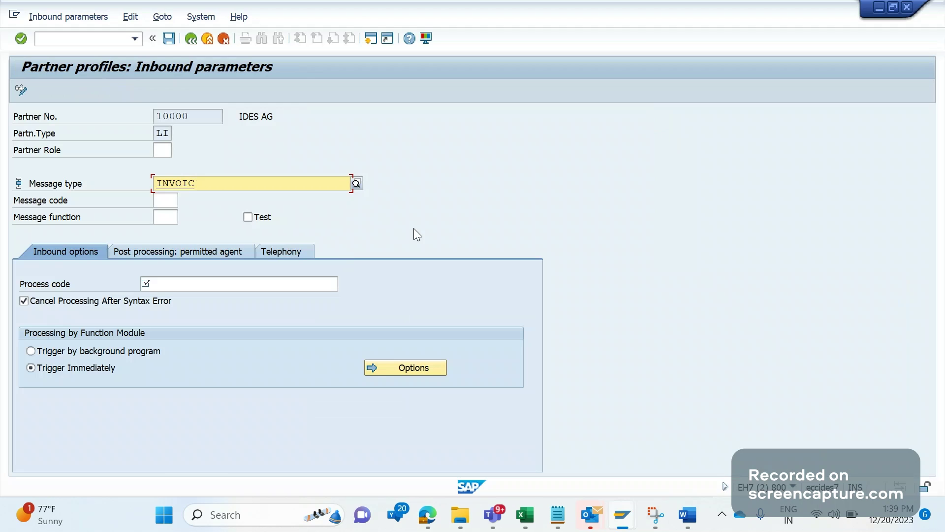
# - Set the inbound parameter's message code to FI and its process code to INVL
pyautogui.click(168, 196)
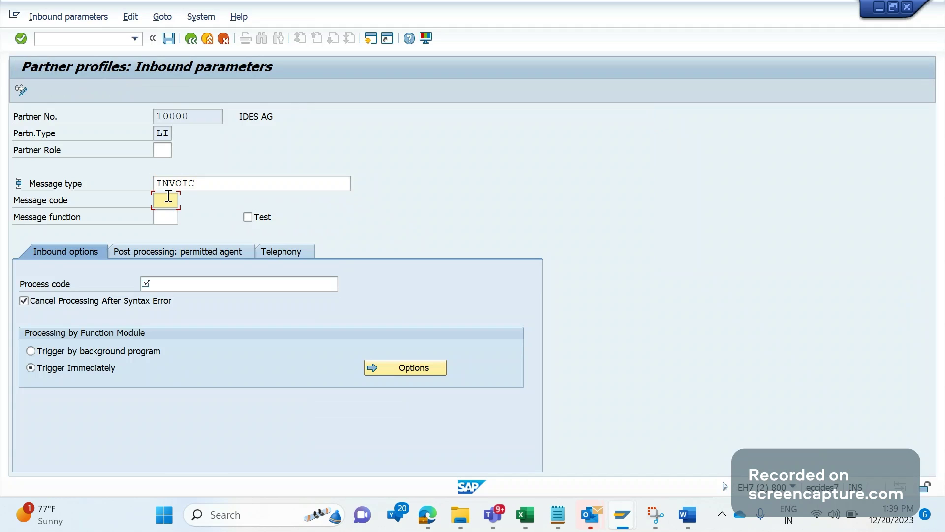
pyautogui.write('FI')
pyautogui.click(155, 278)
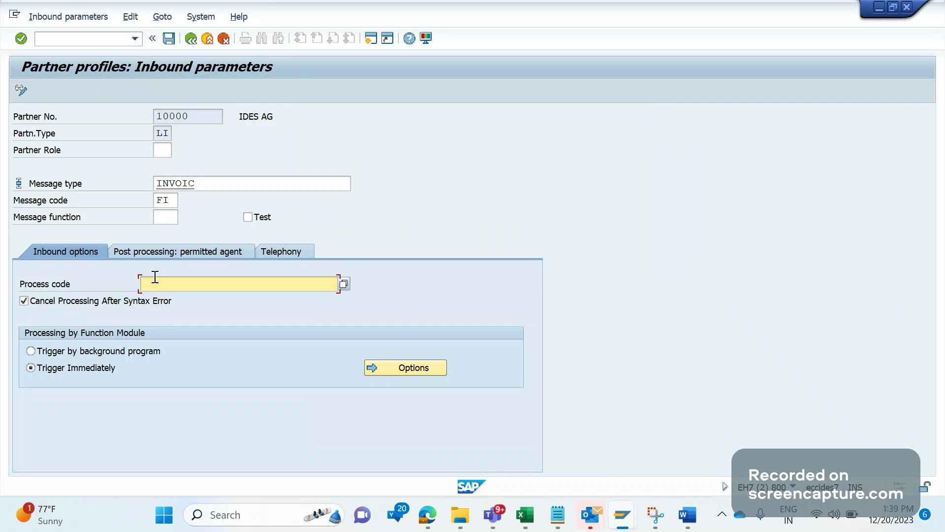
pyautogui.write('INVL')
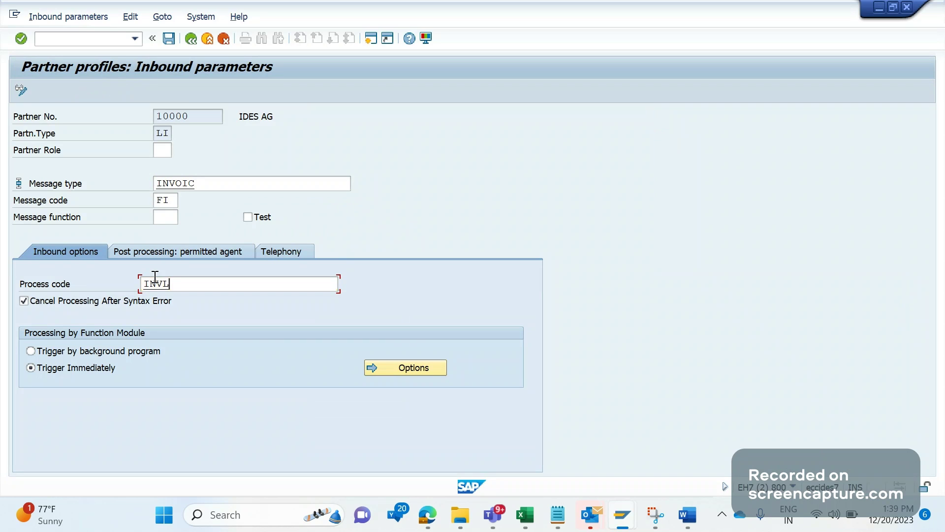
pyautogui.press('Return')
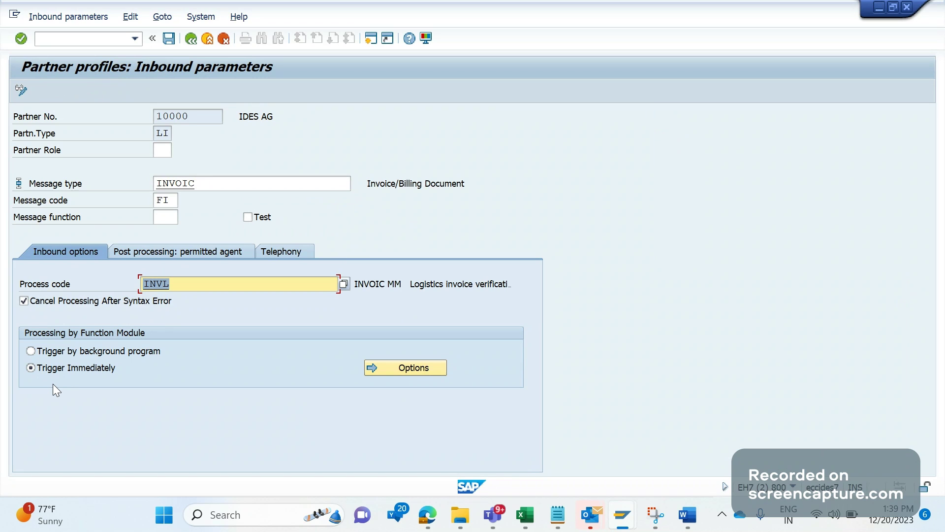
# - Review the IDoc's current status against the list of possible IDoc status values, including status 64, and close the list
pyautogui.hotkey('alt', 'Tab')
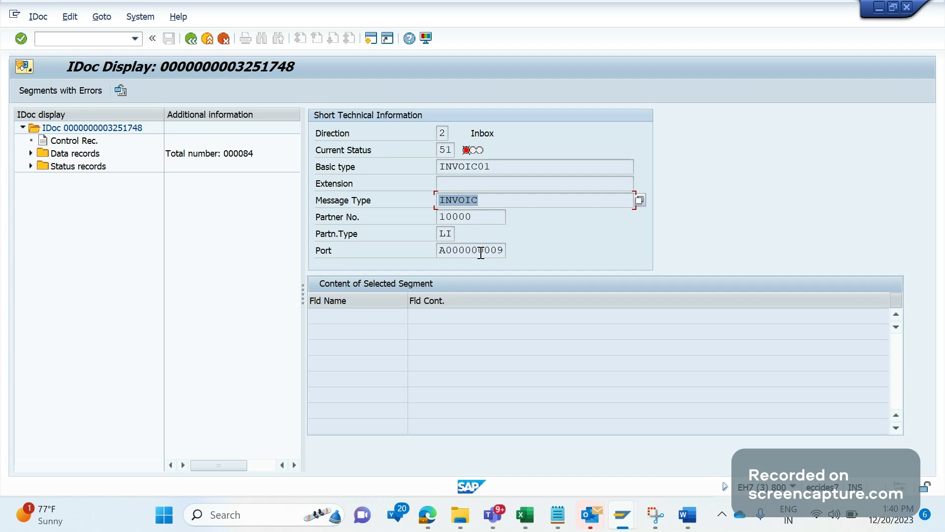
pyautogui.hotkey('alt', 'Tab')
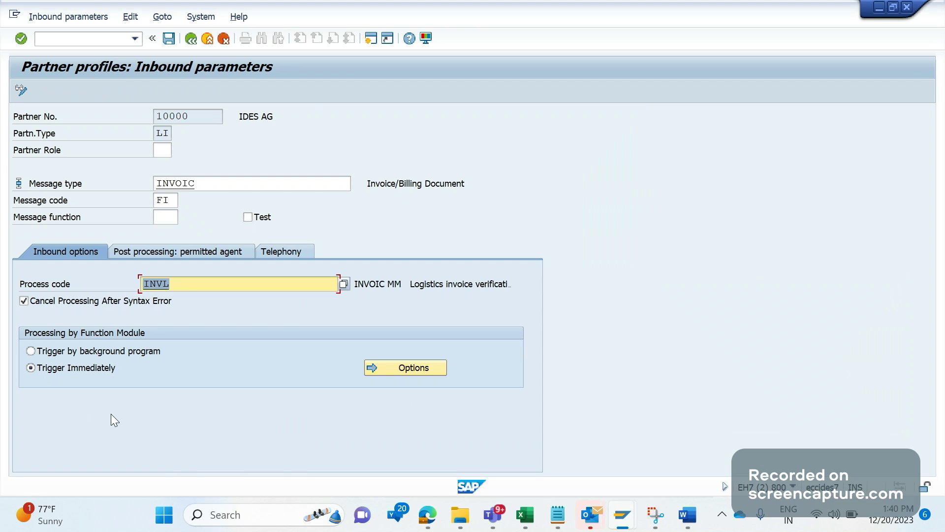
pyautogui.hotkey('alt', 'Tab')
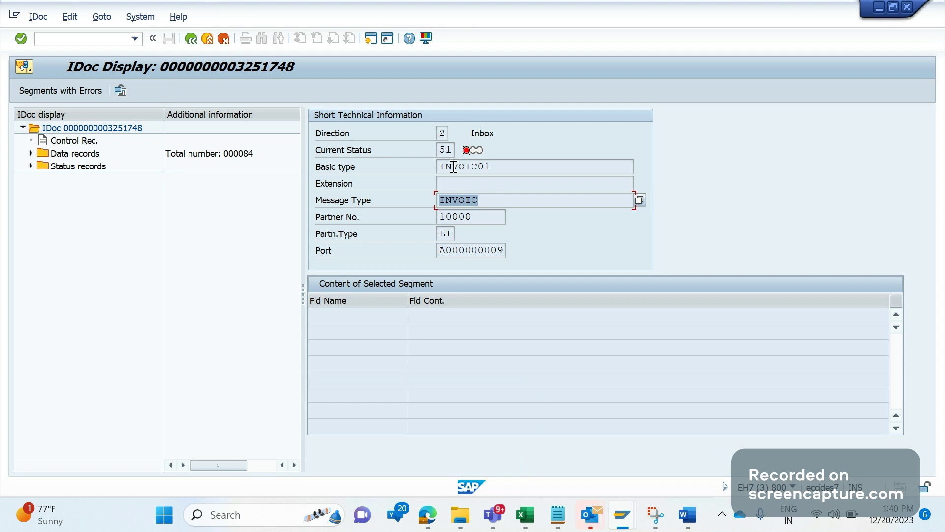
pyautogui.click(445, 150)
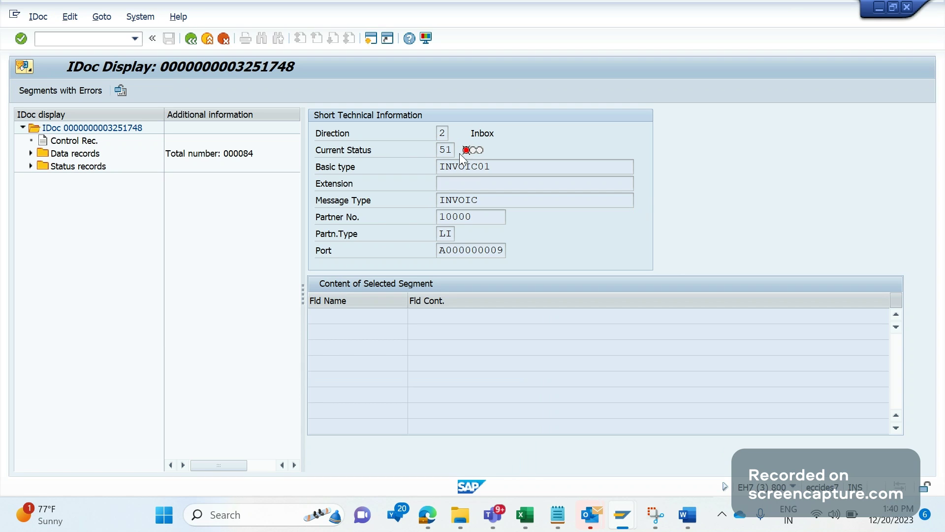
pyautogui.click(459, 153)
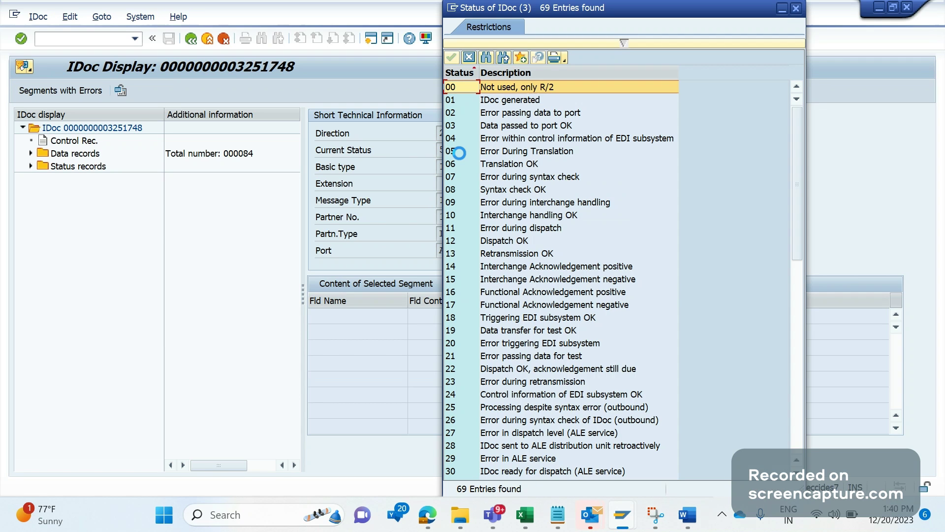
pyautogui.moveTo(797, 231); pyautogui.dragTo(820, 412)
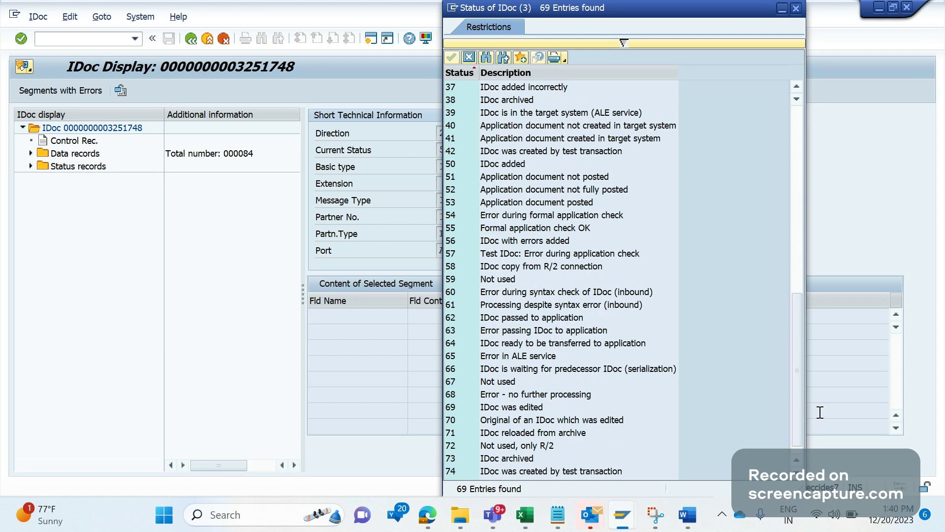
pyautogui.click(500, 343)
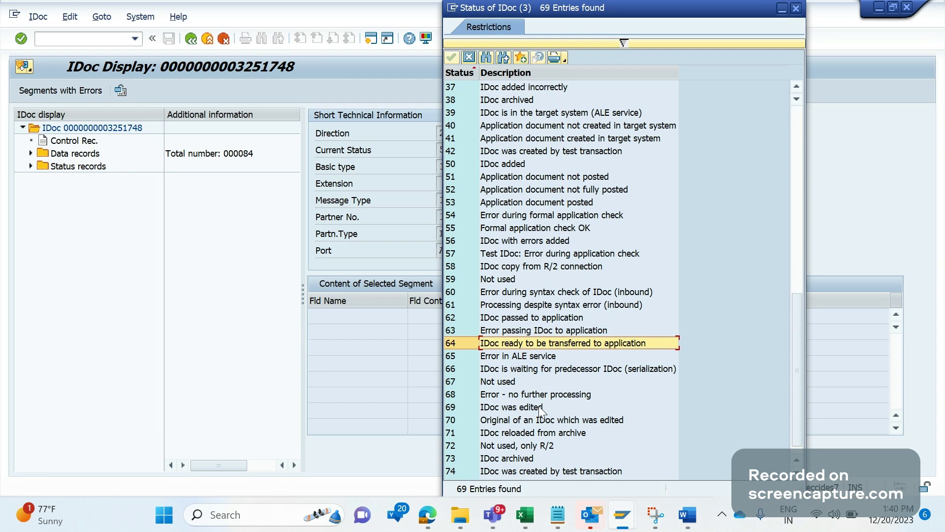
pyautogui.press('Escape')
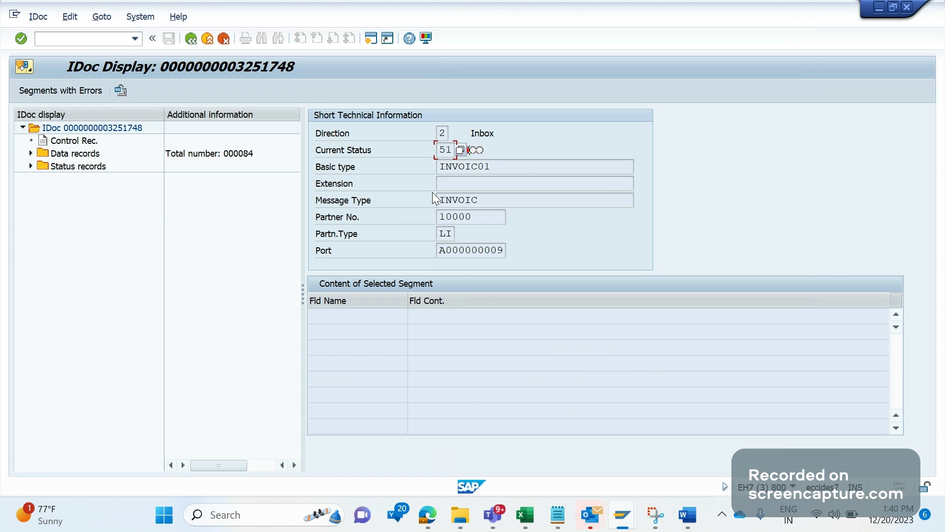
# - Open the ABAP Editor with transaction SE38 in a new session and enter the program RBDAPP01
pyautogui.click(97, 41)
pyautogui.write('/OSE38')
pyautogui.press('Return')
pyautogui.write('RBDA')
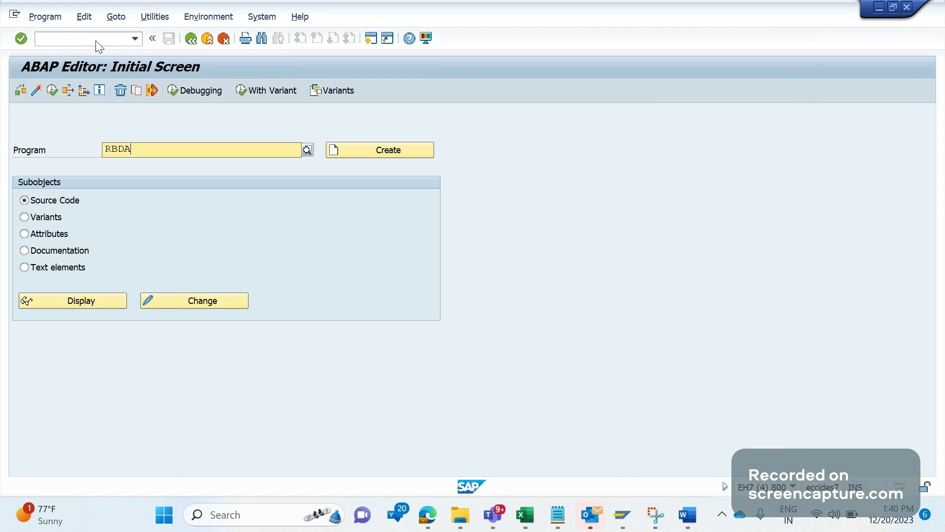
pyautogui.write('PP01')
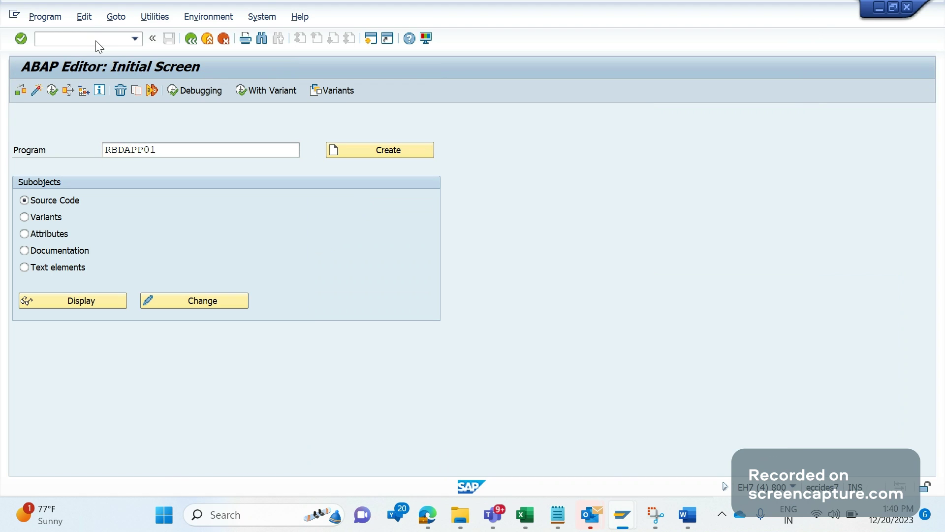
# - Run the program RBDAPP01 to view its IDoc selection screen and return to the ABAP Editor's initial screen
pyautogui.doubleClick(116, 150)
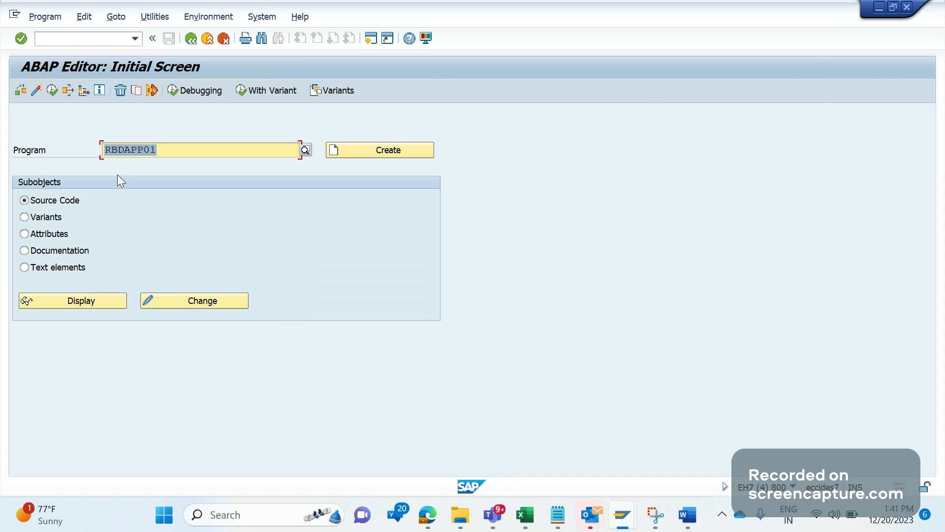
pyautogui.hotkey('alt', 'Tab')
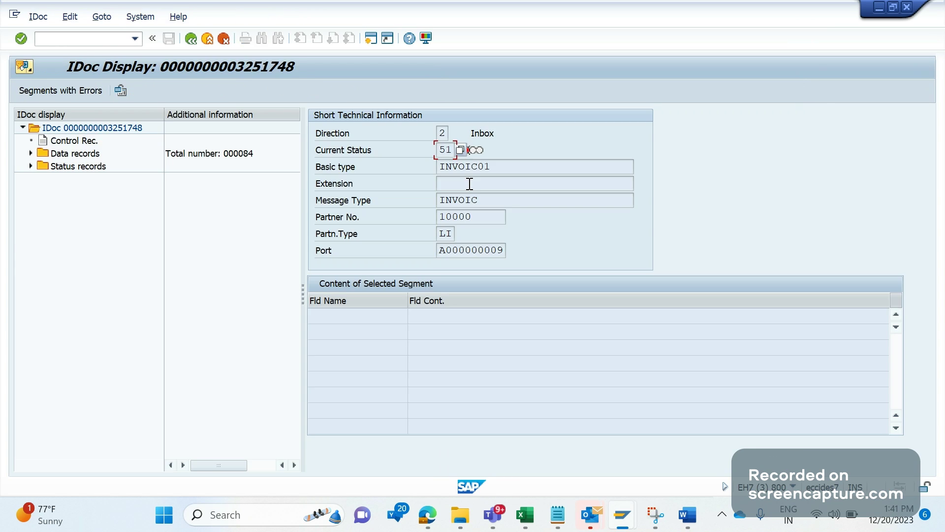
pyautogui.hotkey('alt', 'Tab')
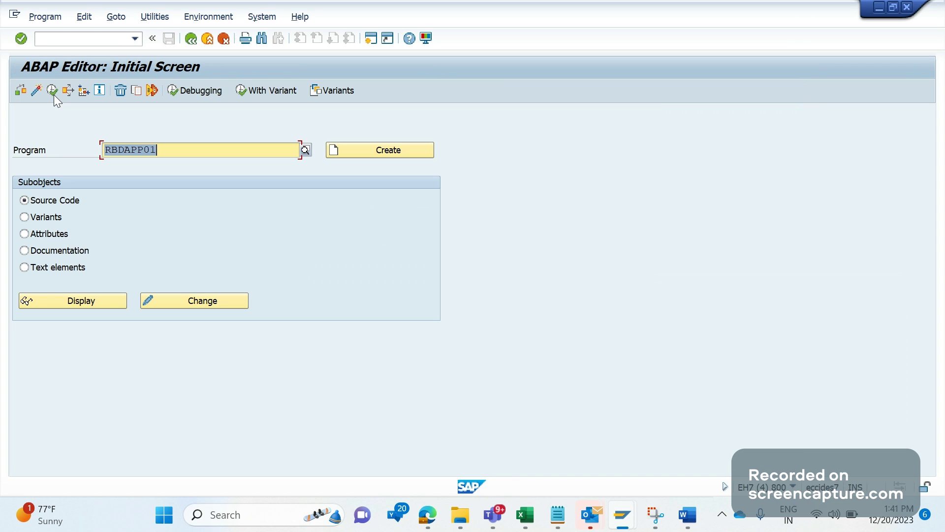
pyautogui.click(52, 92)
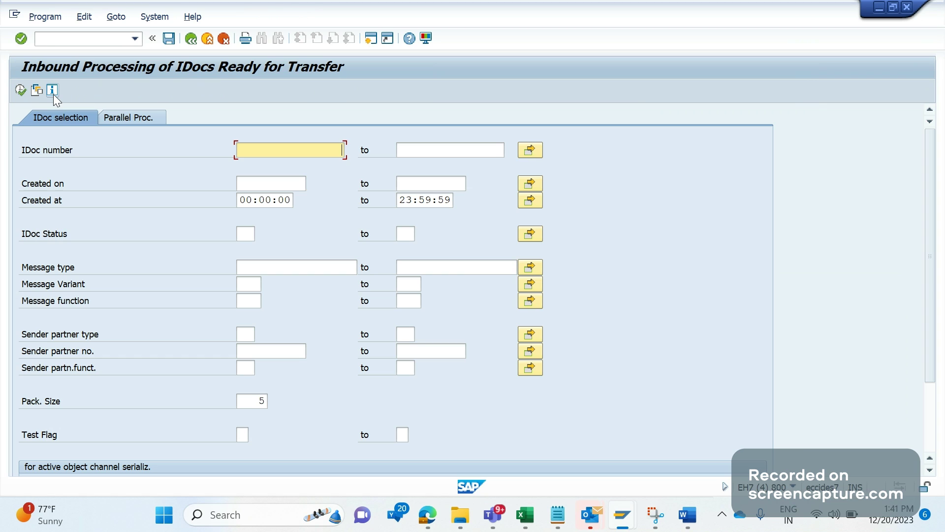
pyautogui.click(186, 38)
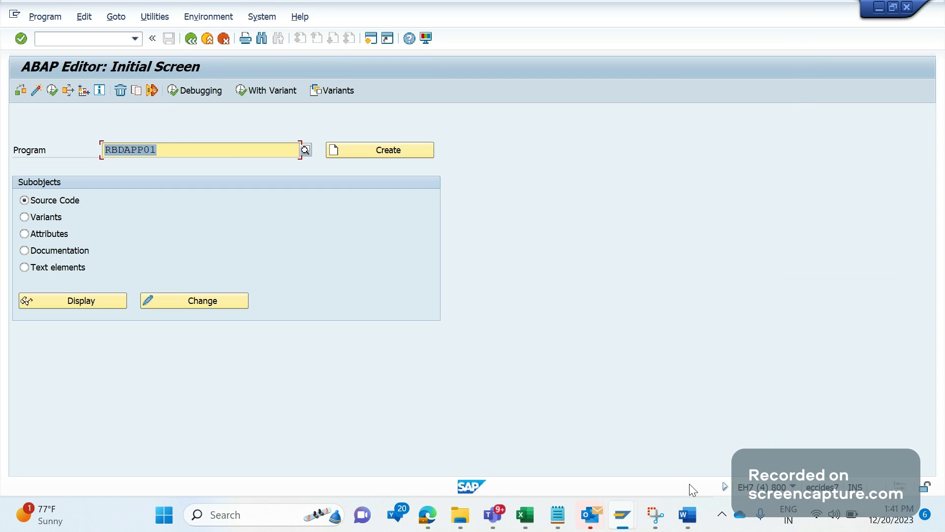
# - Add the line "Program to process 64 inbound IDOC is RBDAPP01" to the Solution section of the Word ticket document
pyautogui.click(688, 514)
pyautogui.click(879, 422)
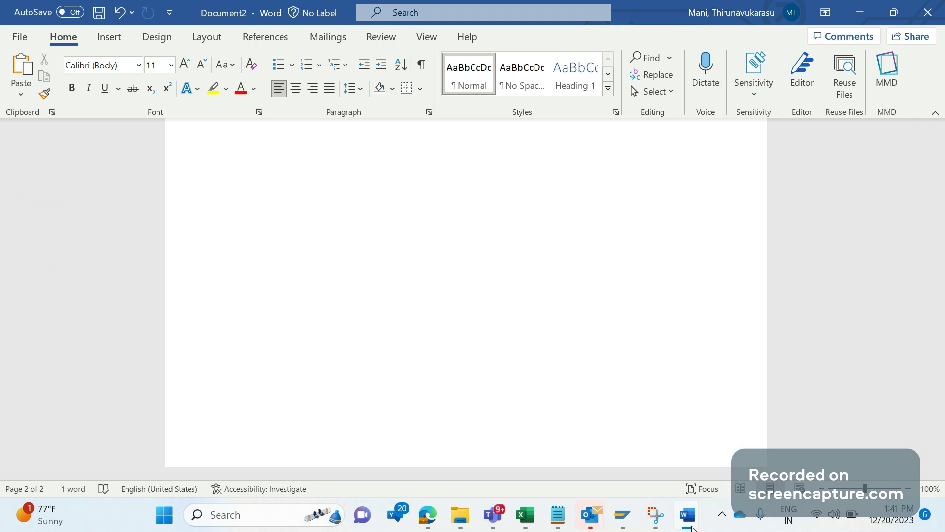
pyautogui.hotkey('alt', 'Tab')
pyautogui.press('Return')
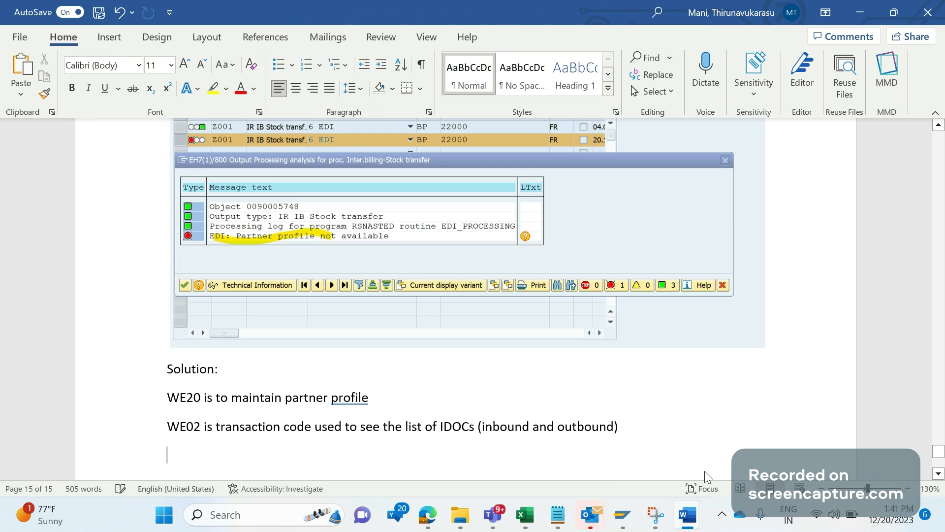
pyautogui.write('Program to')
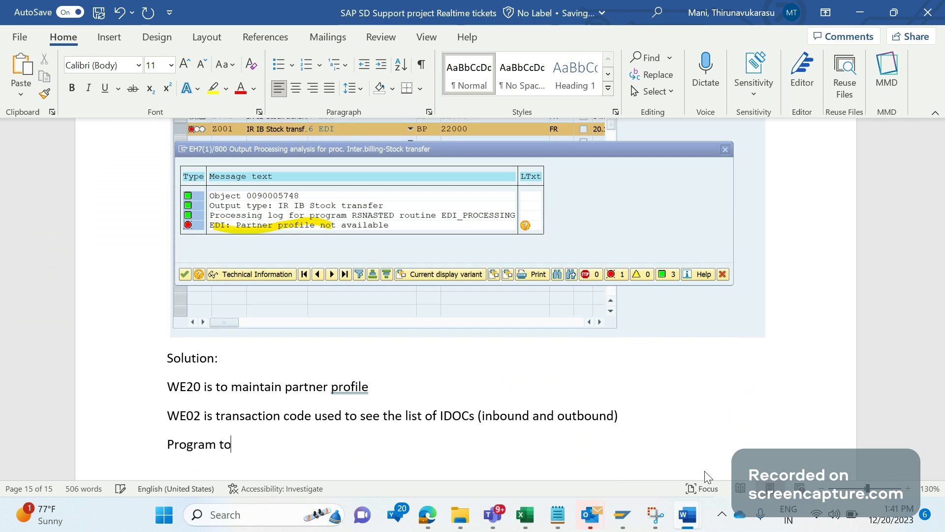
pyautogui.write(' process 64 inbound IDOC to')
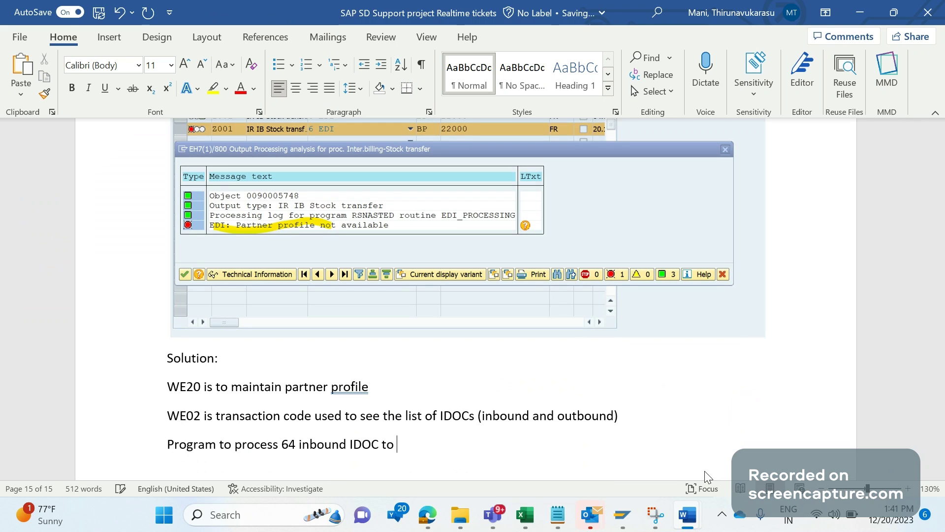
pyautogui.press('BackSpace')
pyautogui.press('BackSpace')
pyautogui.press('BackSpace')
pyautogui.write('is RBDAPP01')
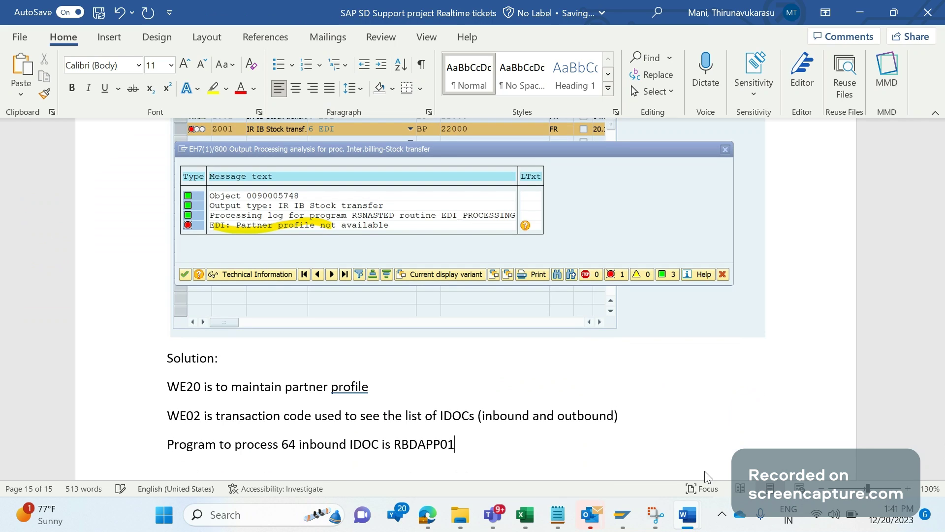
pyautogui.write('S')
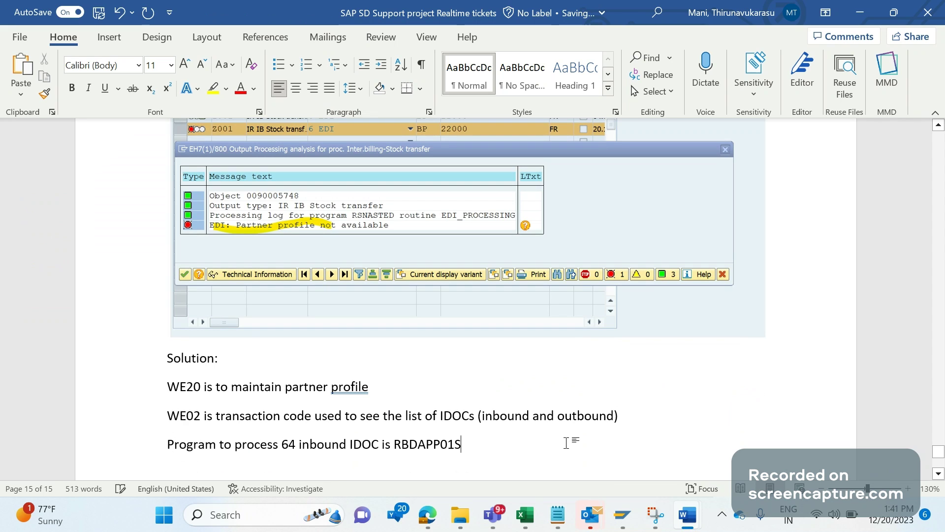
# - Return to vendor 10000's inbound parameters in SAP and set the permitted agent's type to US and agent to BMTESTUNLOCK
pyautogui.hotkey('alt', 'Tab')
pyautogui.hotkey('alt', 'Tab')
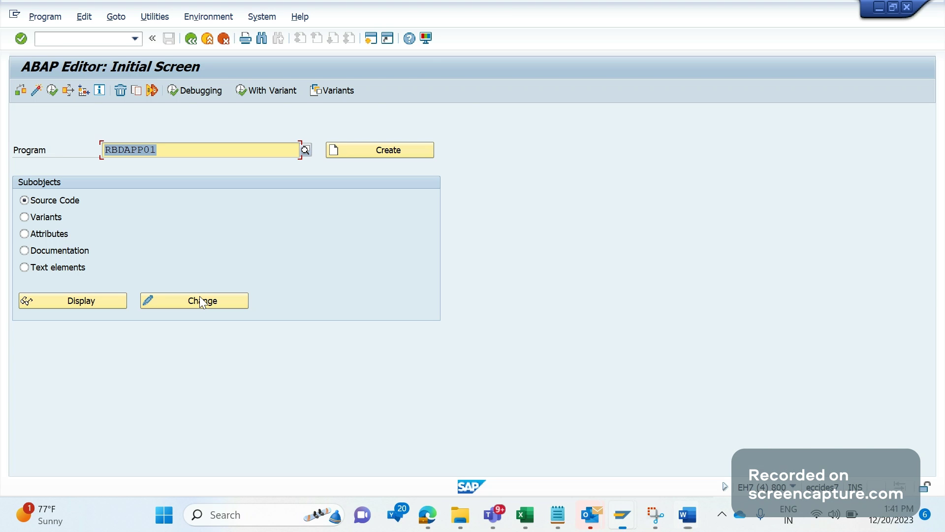
pyautogui.click(625, 524)
pyautogui.click(571, 459)
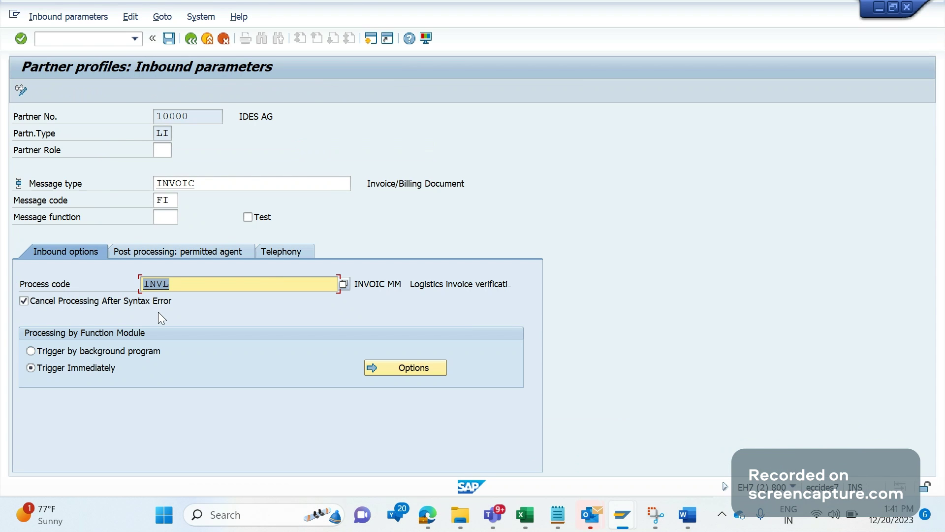
pyautogui.click(142, 252)
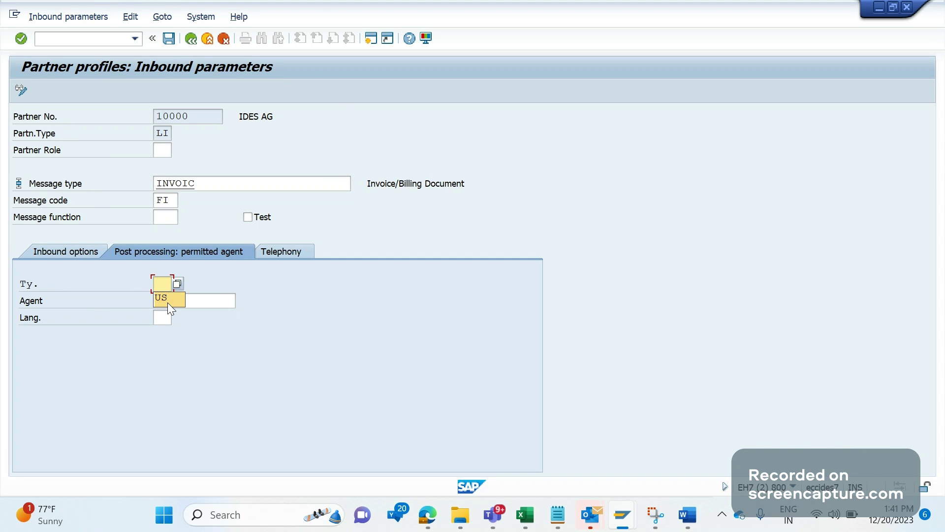
pyautogui.click(168, 301)
pyautogui.click(168, 302)
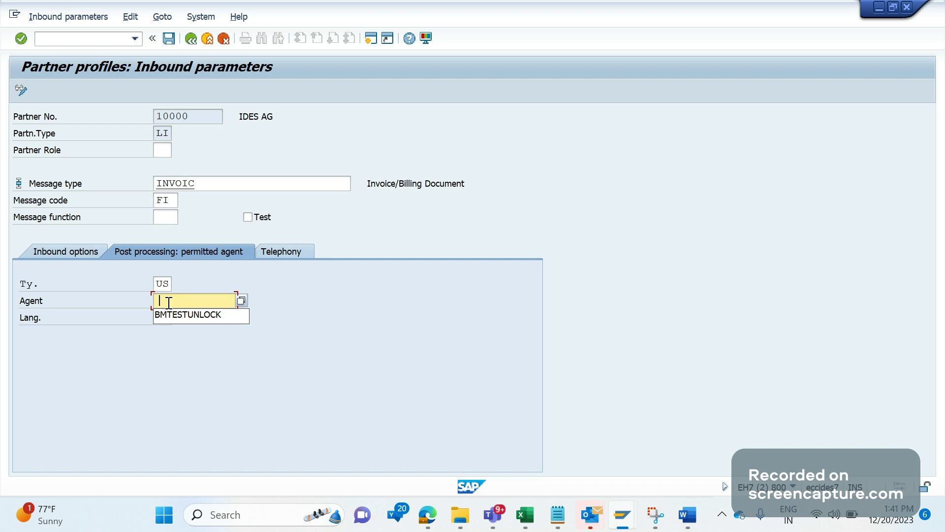
pyautogui.press('Down')
pyautogui.press('Return')
pyautogui.press('Return')
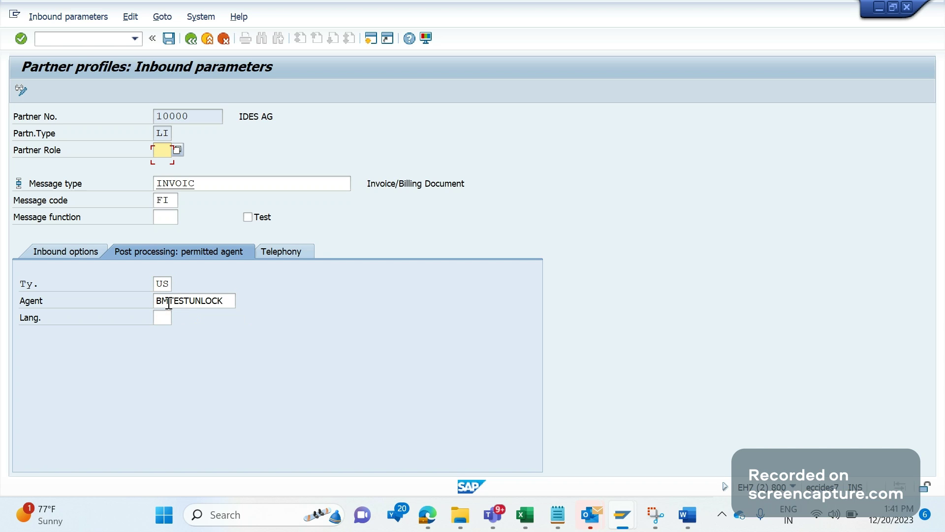
# - Set the permitted agent's language to EN and save the inbound parameters
pyautogui.click(162, 317)
pyautogui.write('E')
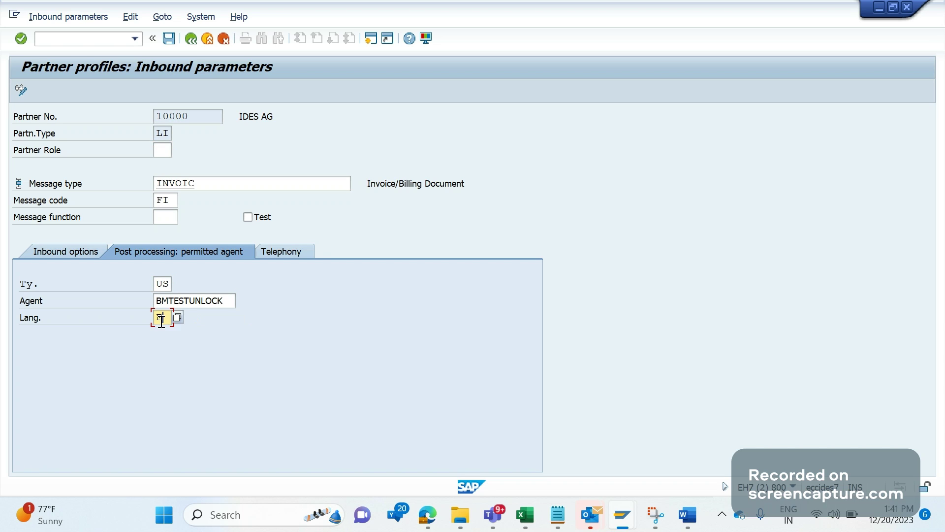
pyautogui.write('N')
pyautogui.press('Return')
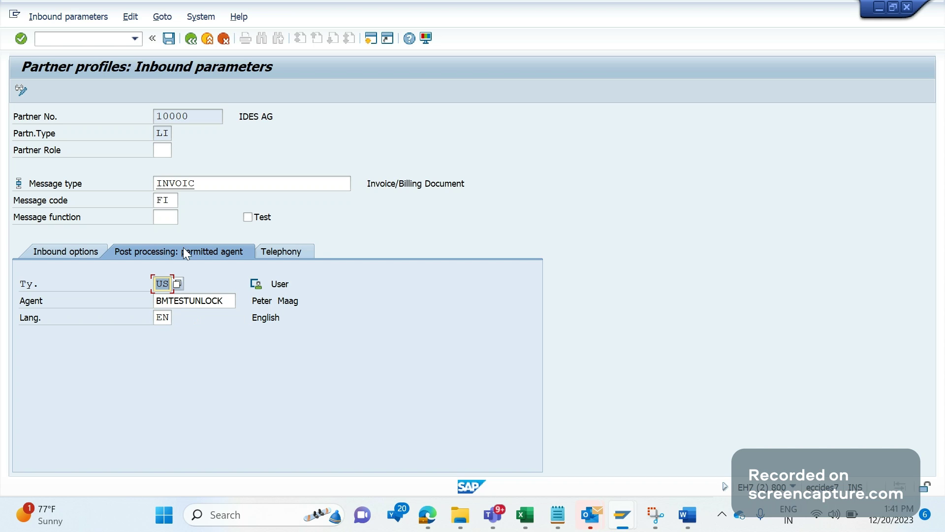
pyautogui.click(170, 39)
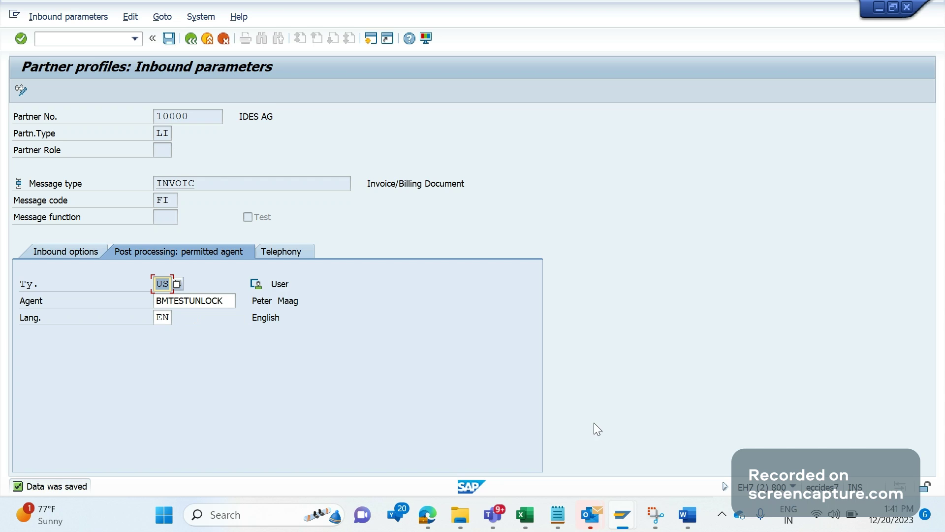
# - Repeat the failed Z001 EDI output of billing document 90005748 and save the document
pyautogui.click(623, 516)
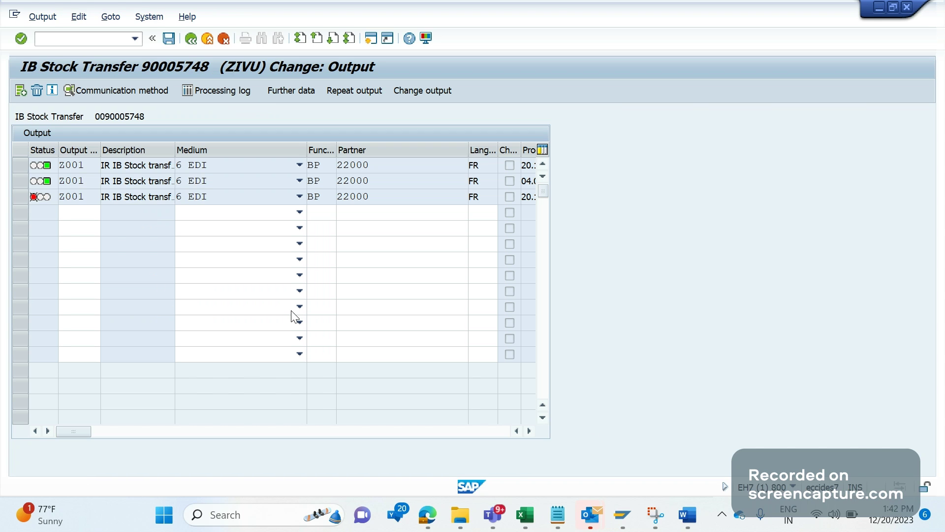
pyautogui.click(22, 199)
pyautogui.click(345, 93)
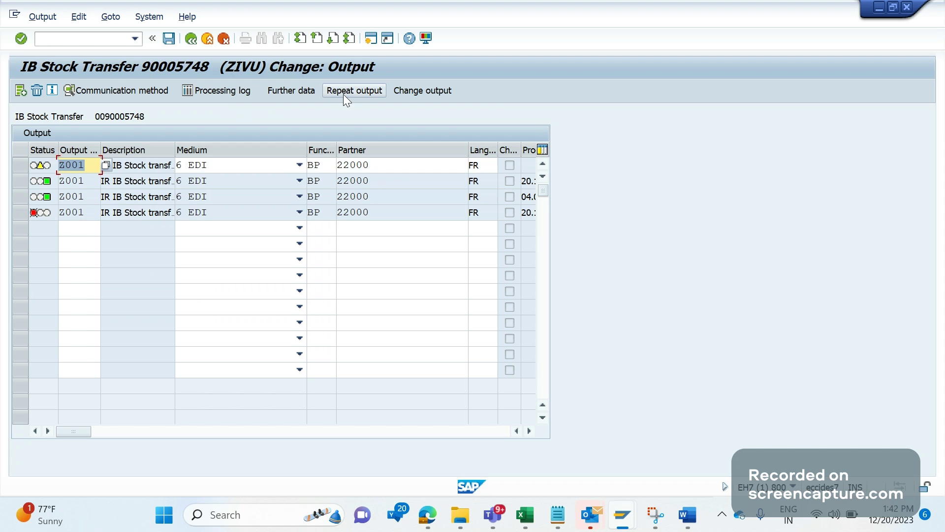
pyautogui.click(173, 39)
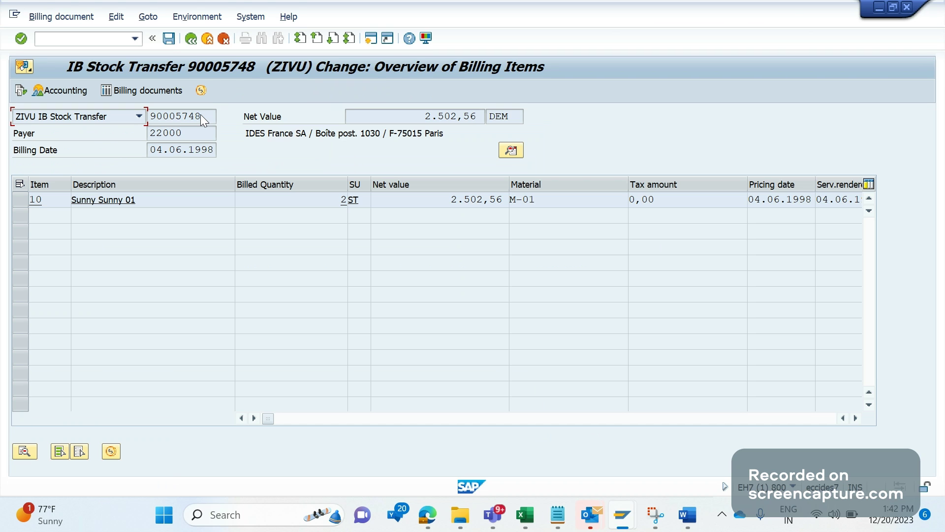
# - Reopen the billing document's outputs and check the processing log of the upper failed Z001 output
pyautogui.click(199, 91)
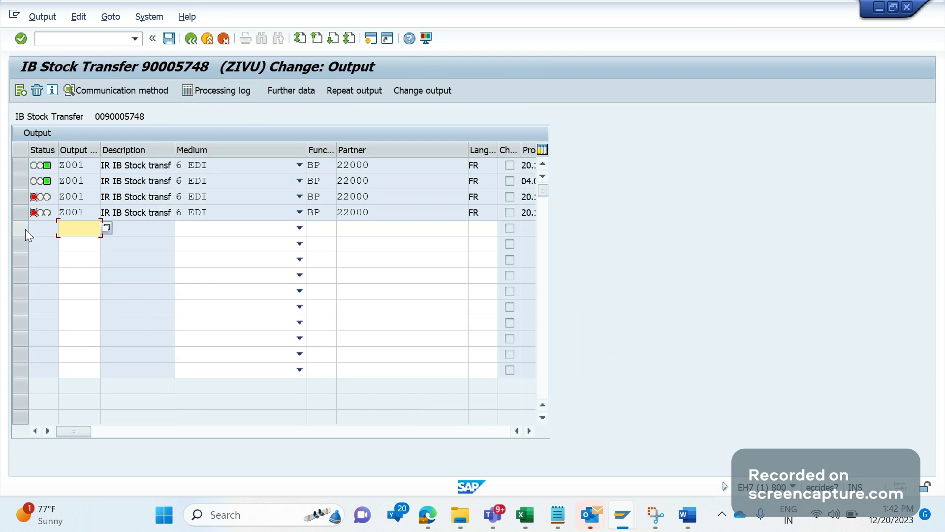
pyautogui.click(20, 196)
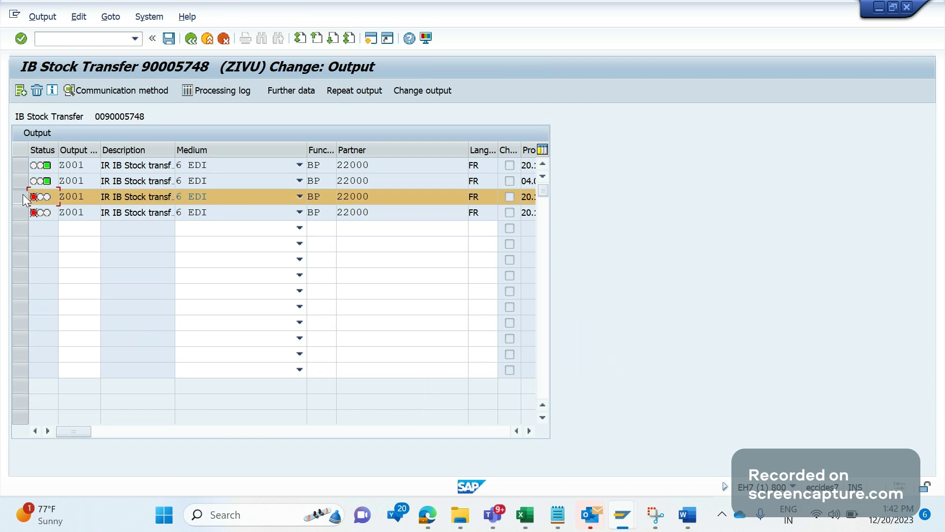
pyautogui.click(207, 95)
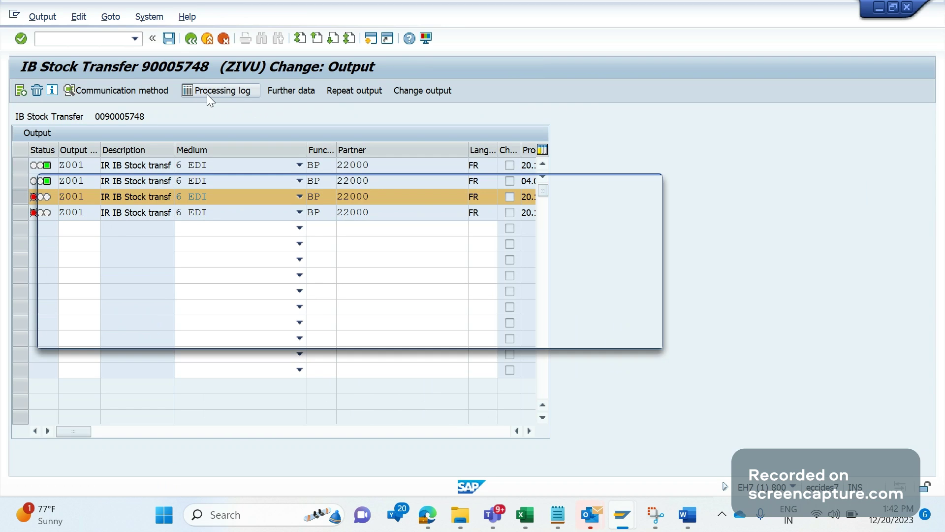
pyautogui.press('Return')
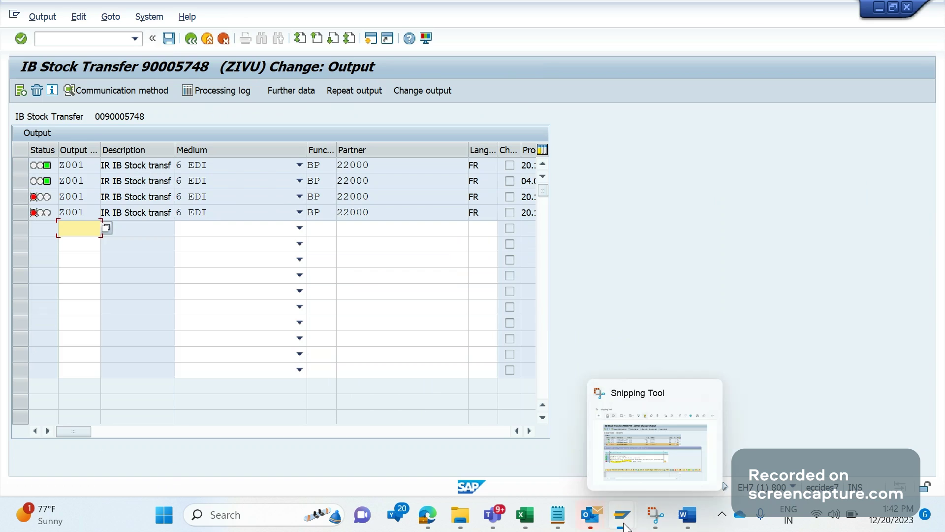
# - Return to the partner profiles and review the inbound parameters of vendor VE4530
pyautogui.click(624, 525)
pyautogui.click(557, 461)
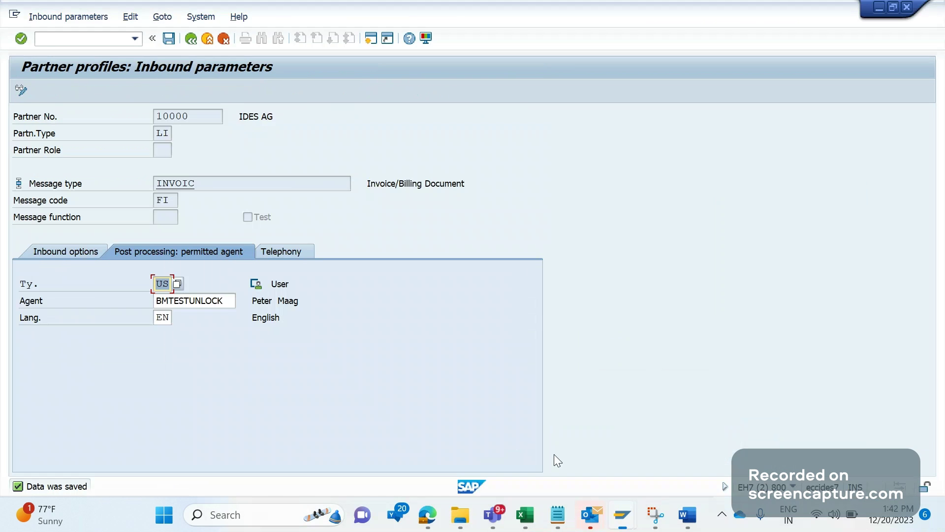
pyautogui.press('F3')
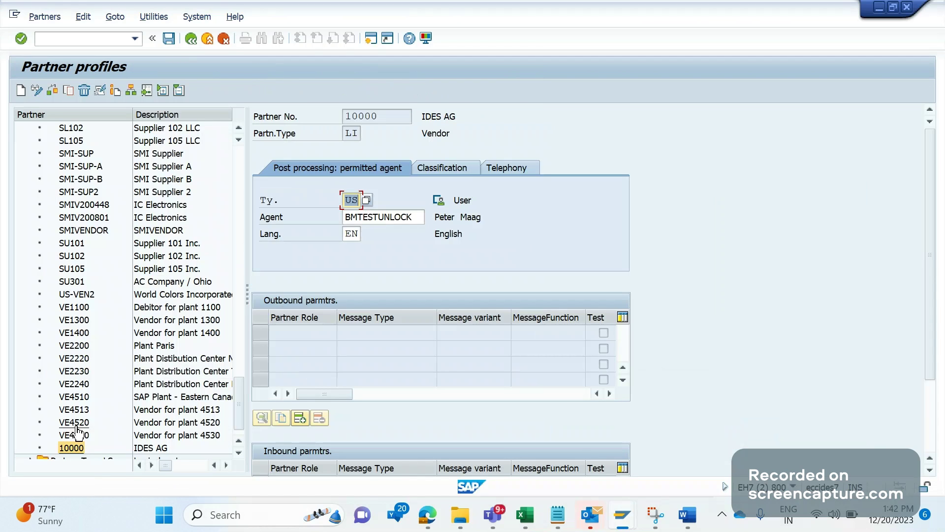
pyautogui.click(78, 435)
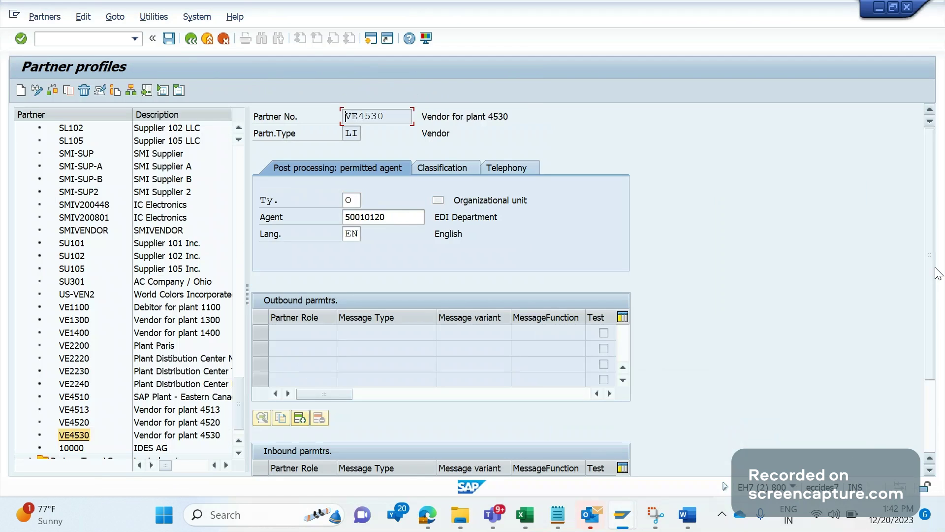
pyautogui.moveTo(935, 268); pyautogui.dragTo(931, 321)
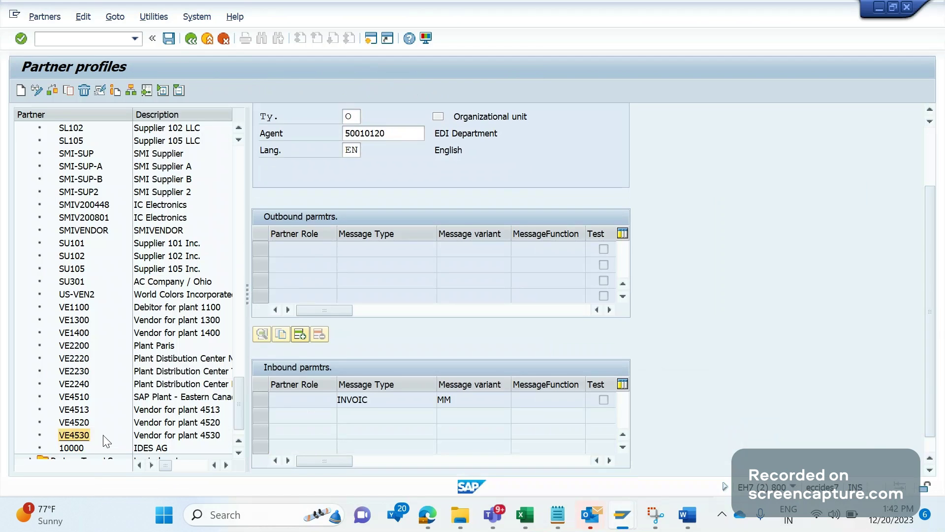
# - Open vendor 10000's partner profile and copy its INVOIC inbound parameter with message variant FI
pyautogui.doubleClick(77, 449)
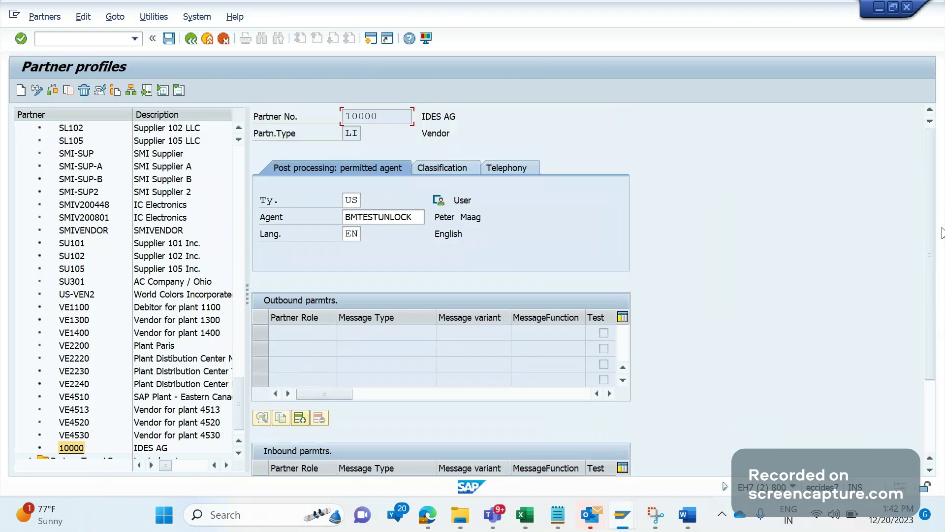
pyautogui.scroll(-3, 925, 335)
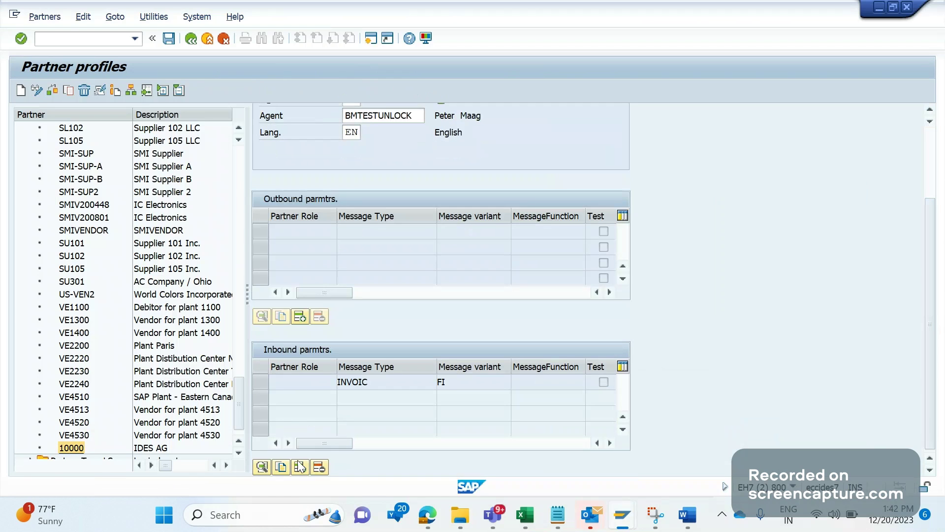
pyautogui.click(261, 383)
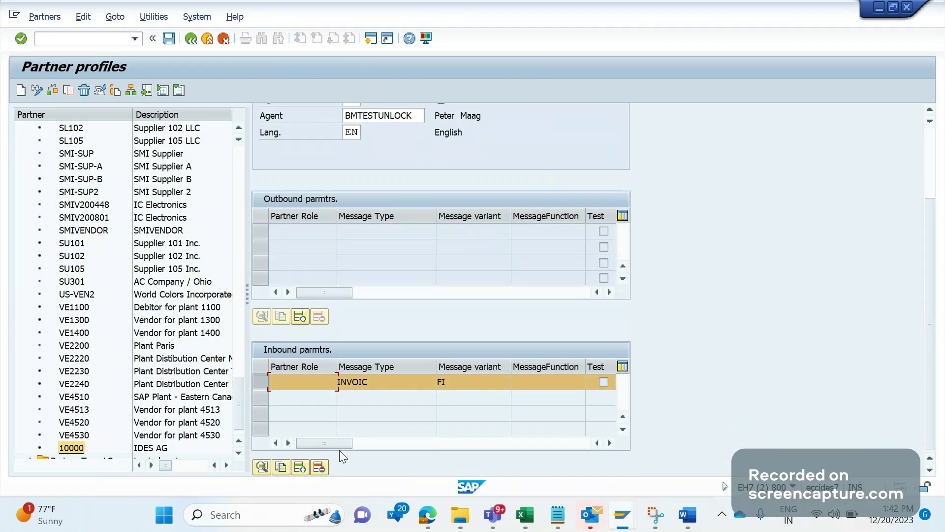
pyautogui.click(280, 468)
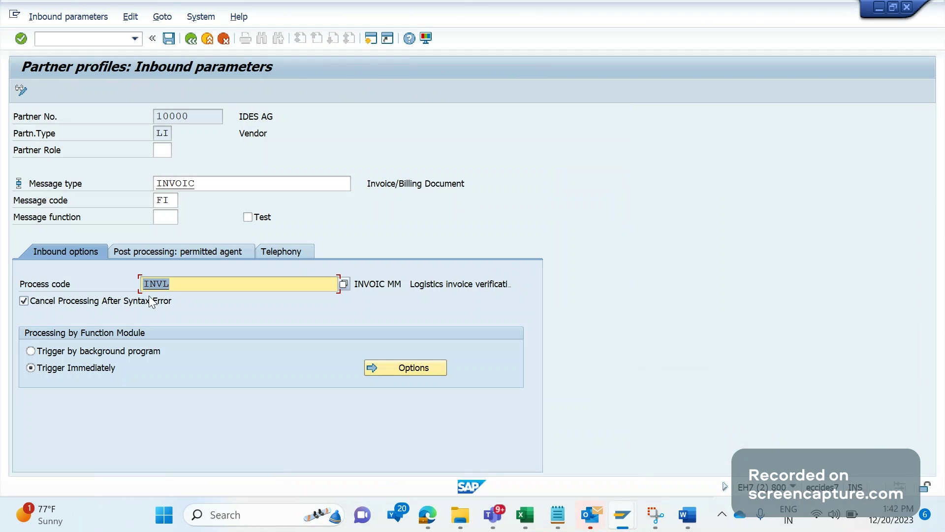
# - Set the copied inbound parameter's message code to MM, check its permitted agent and save it
pyautogui.click(169, 203)
pyautogui.press('BackSpace')
pyautogui.press('BackSpace')
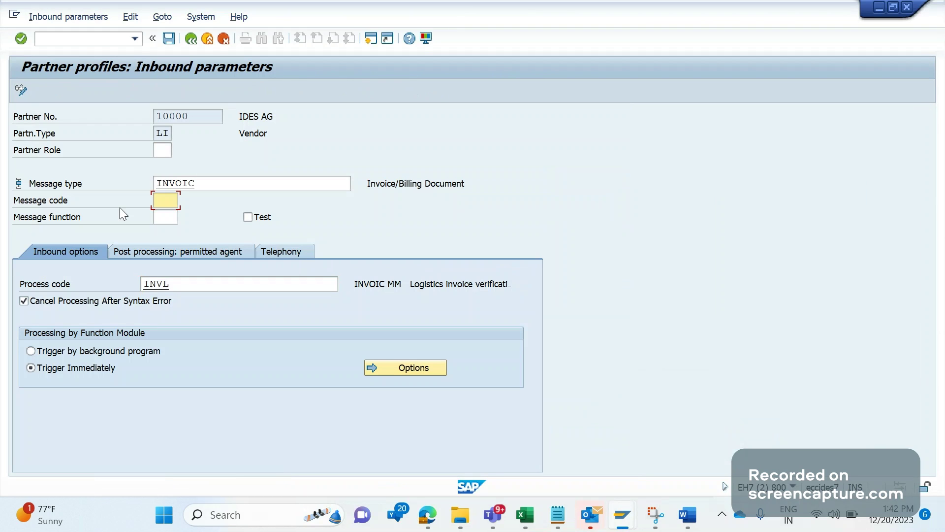
pyautogui.write('MM')
pyautogui.click(133, 248)
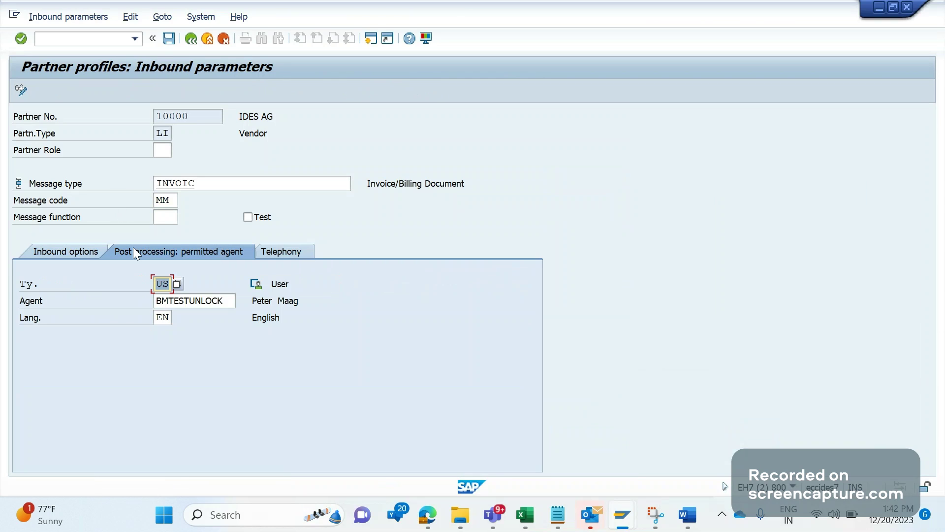
pyautogui.click(168, 38)
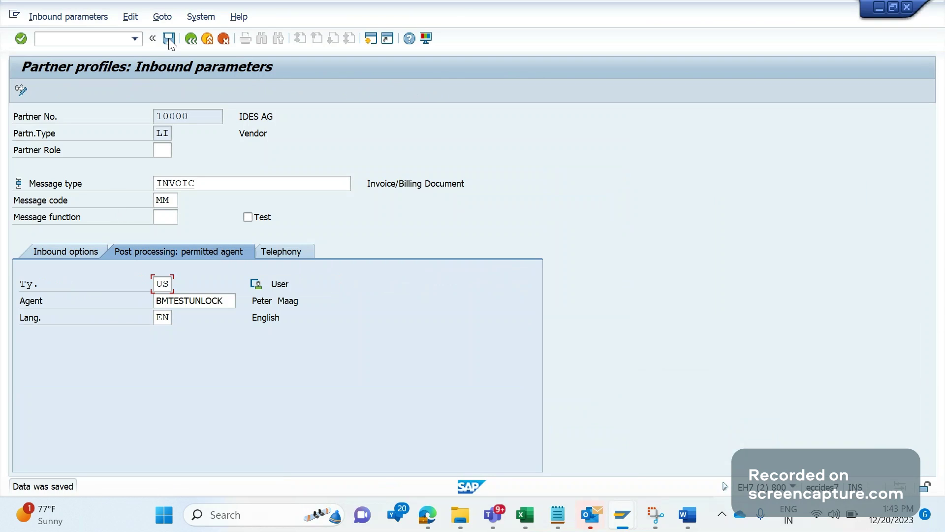
pyautogui.click(199, 42)
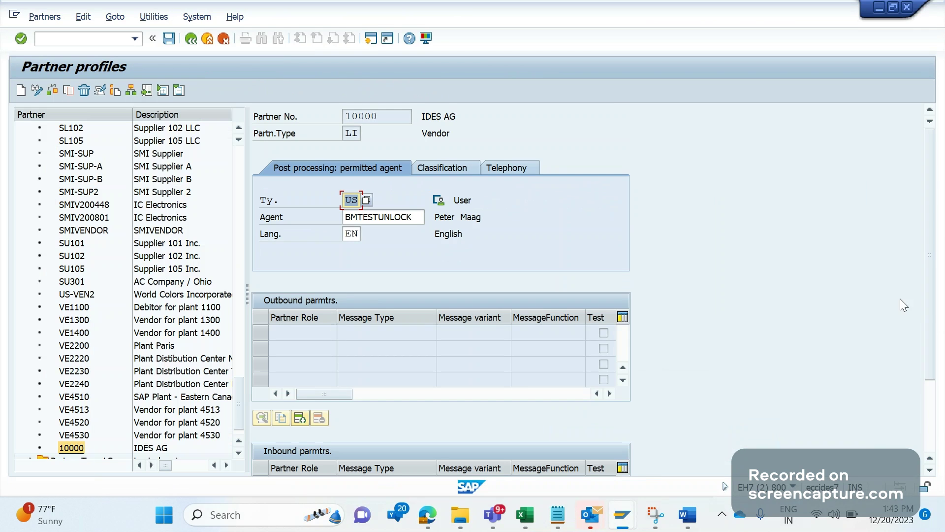
# - Try to create another inbound parameter for vendor 10000 with message type INVOIC and process code INVL
pyautogui.moveTo(929, 315); pyautogui.dragTo(933, 386)
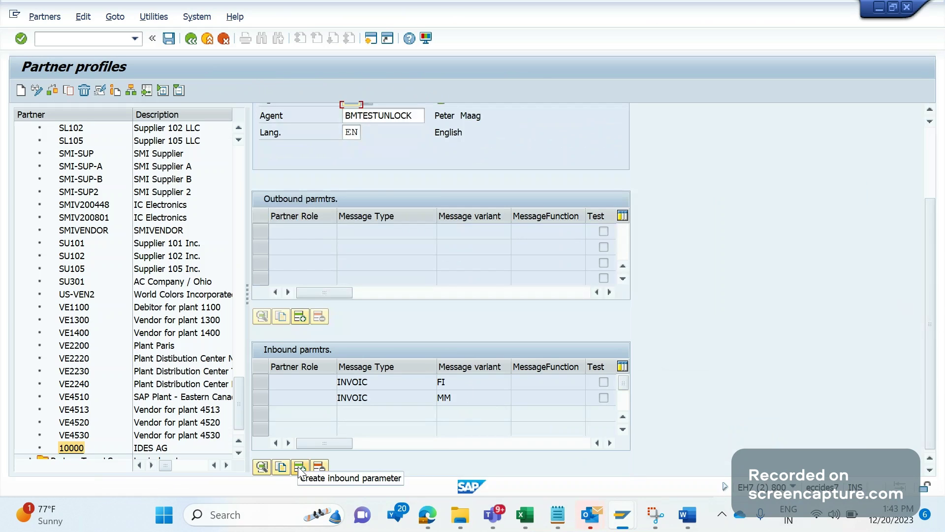
pyautogui.click(260, 382)
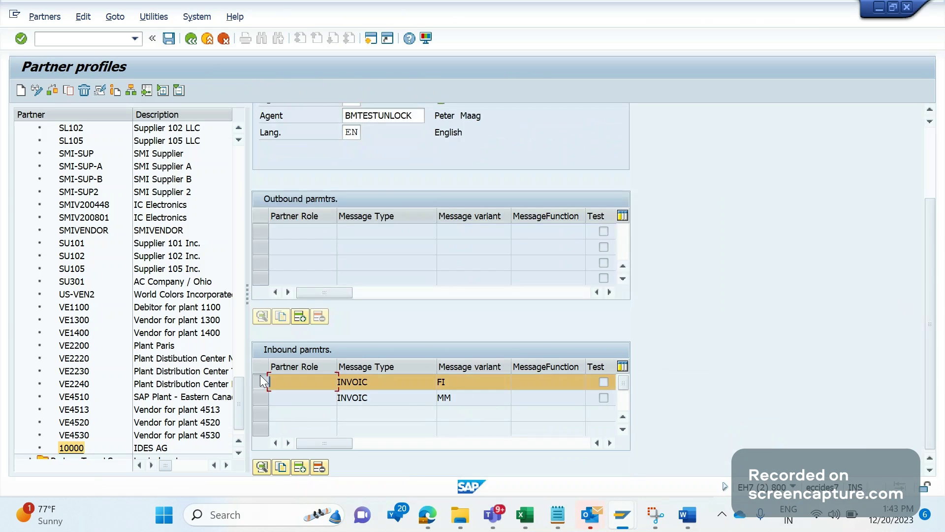
pyautogui.click(299, 466)
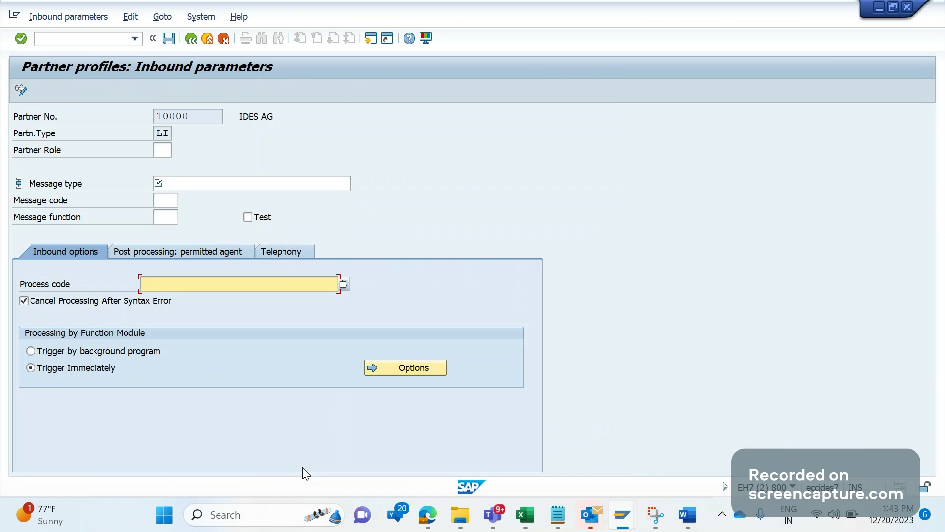
pyautogui.press('Return')
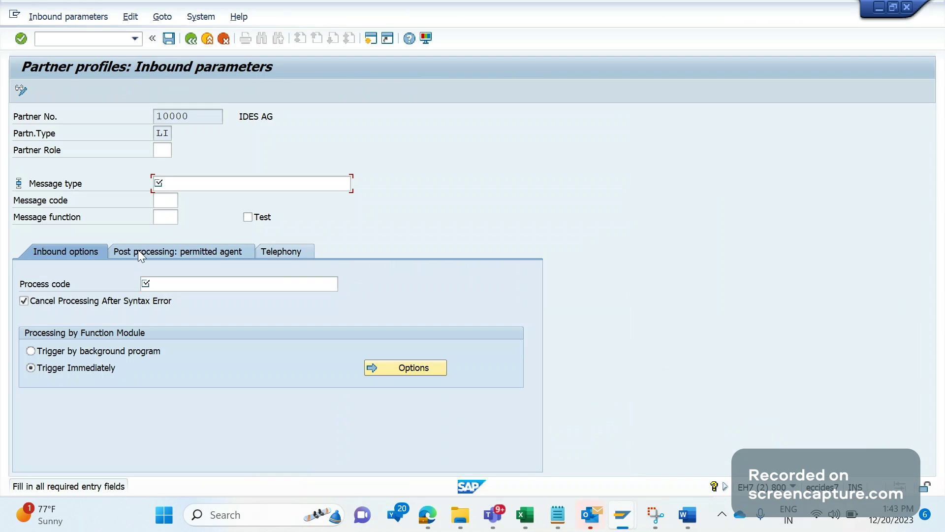
pyautogui.press('Return')
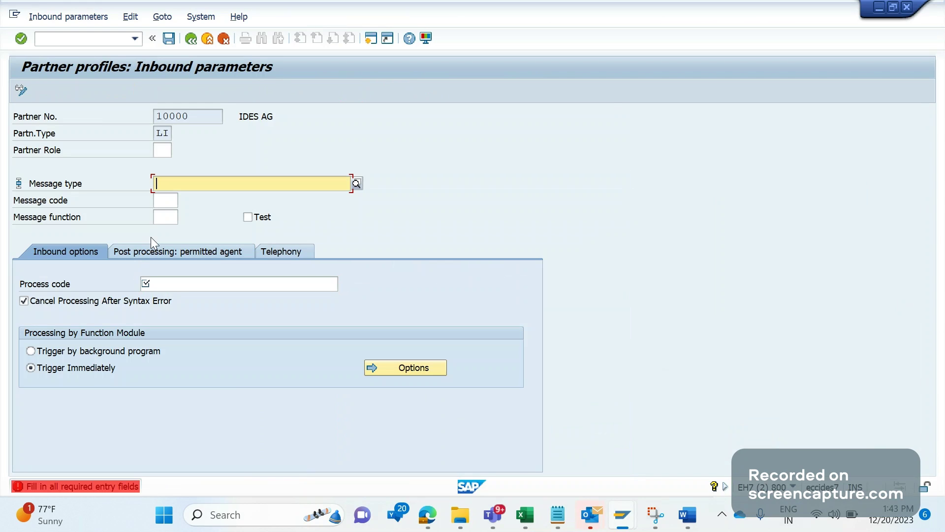
pyautogui.click(184, 182)
pyautogui.press('Down')
pyautogui.press('Return')
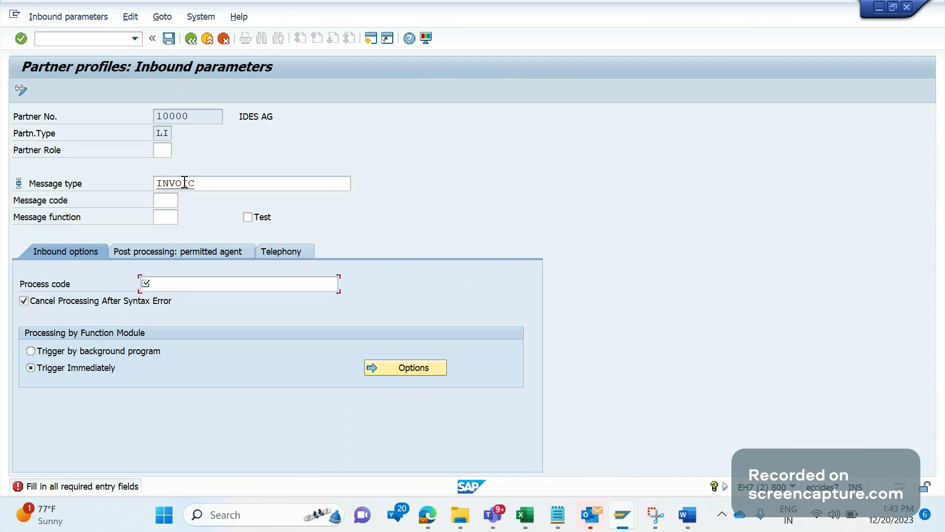
pyautogui.press('Return')
pyautogui.write('INVL')
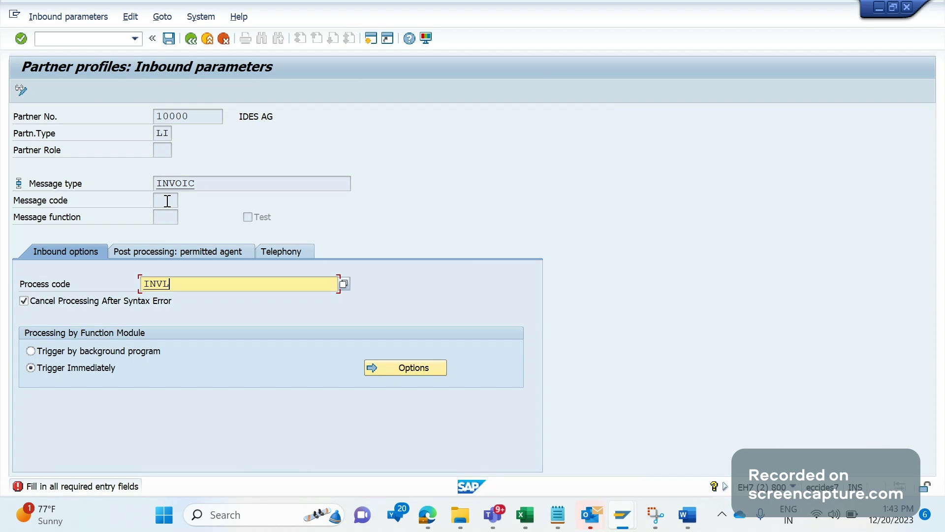
pyautogui.press('Return')
# - Try to assign message code MM to the new inbound parameter and leave the entry
pyautogui.click(168, 201)
pyautogui.click(168, 201)
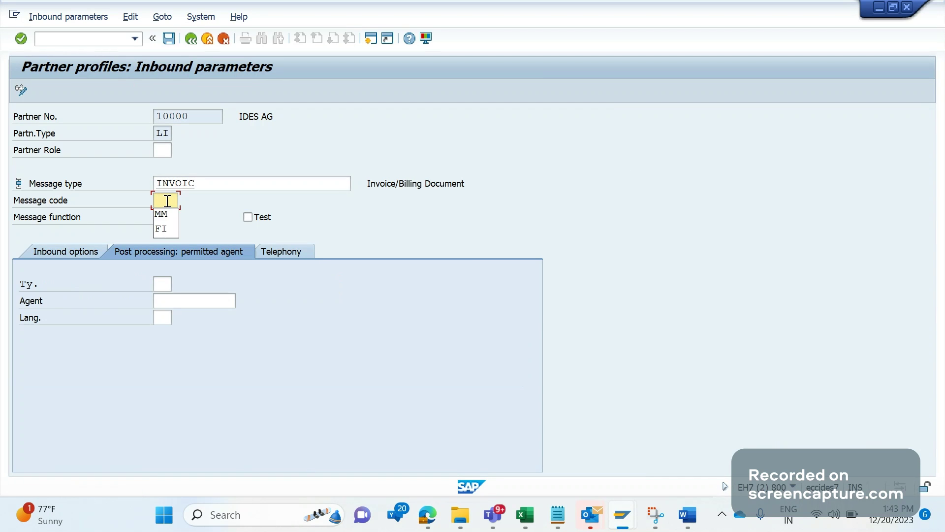
pyautogui.press('Down')
pyautogui.press('Return')
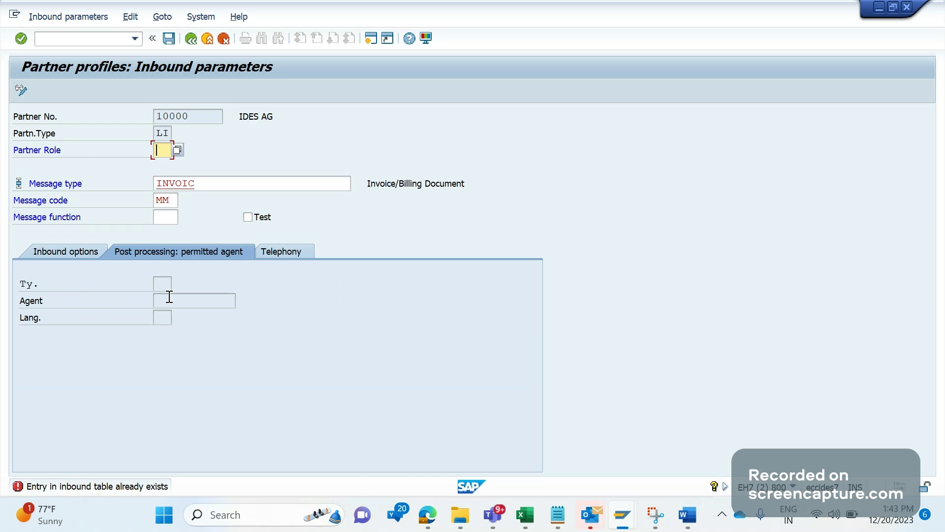
pyautogui.press('Return')
pyautogui.click(195, 46)
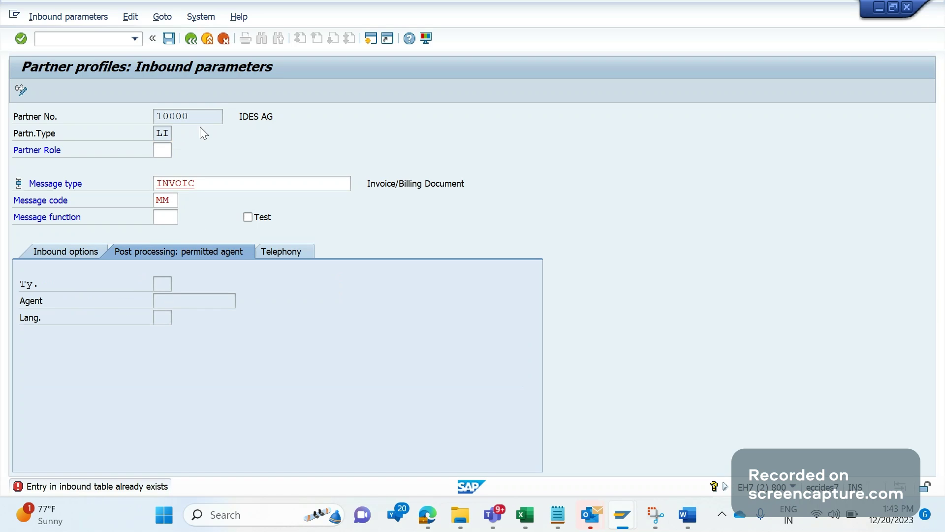
pyautogui.press('Return')
# - Restart transaction WE20 and reopen the profile of vendor 10000 under Partner Type LI
pyautogui.click(94, 39)
pyautogui.write('/NWE20')
pyautogui.press('Return')
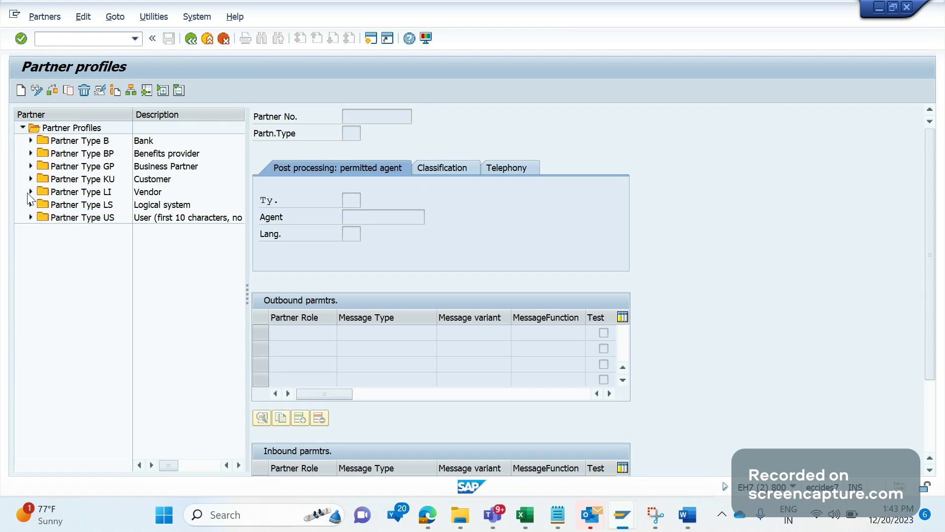
pyautogui.click(30, 191)
pyautogui.click(241, 227)
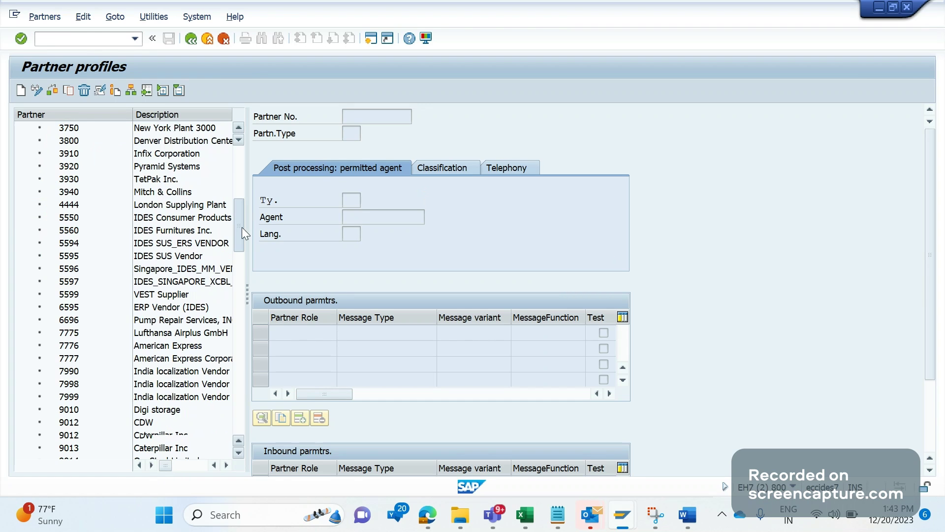
pyautogui.moveTo(241, 227); pyautogui.dragTo(240, 277)
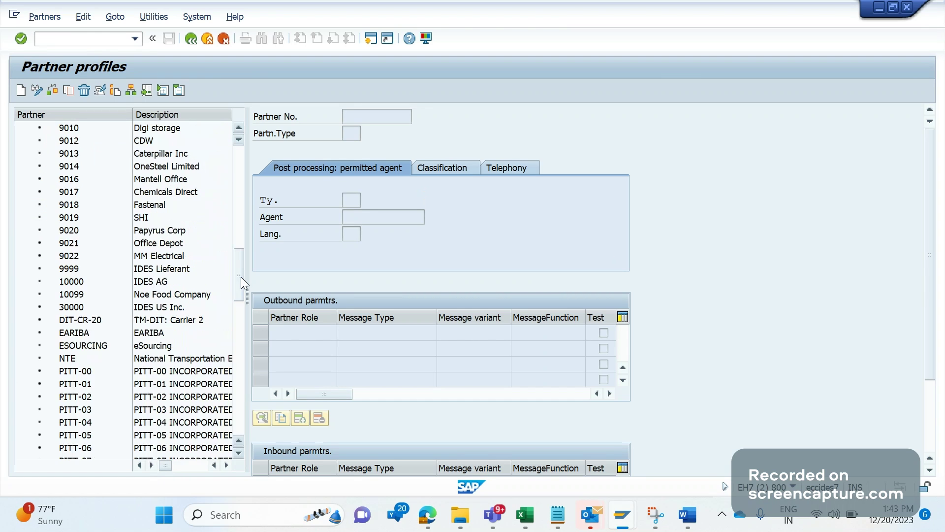
pyautogui.click(77, 282)
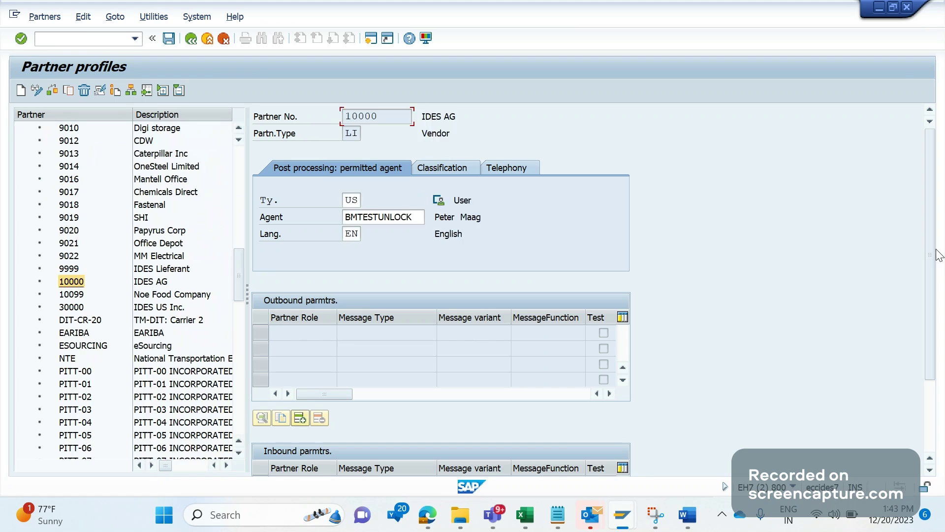
# - Open vendor 10000's INVOIC inbound parameter with variant MM, check its permitted agent and save it again
pyautogui.moveTo(930, 255); pyautogui.dragTo(930, 357)
pyautogui.click(386, 403)
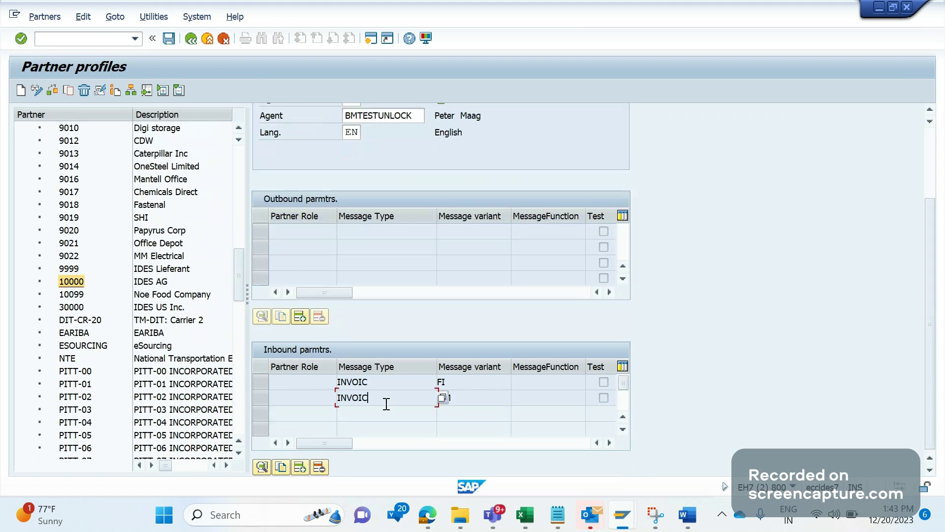
pyautogui.doubleClick(386, 403)
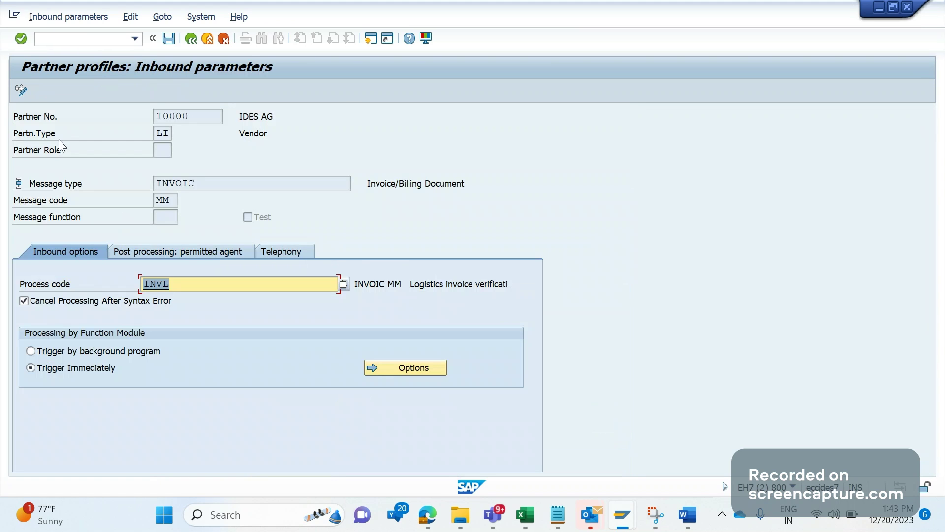
pyautogui.click(132, 251)
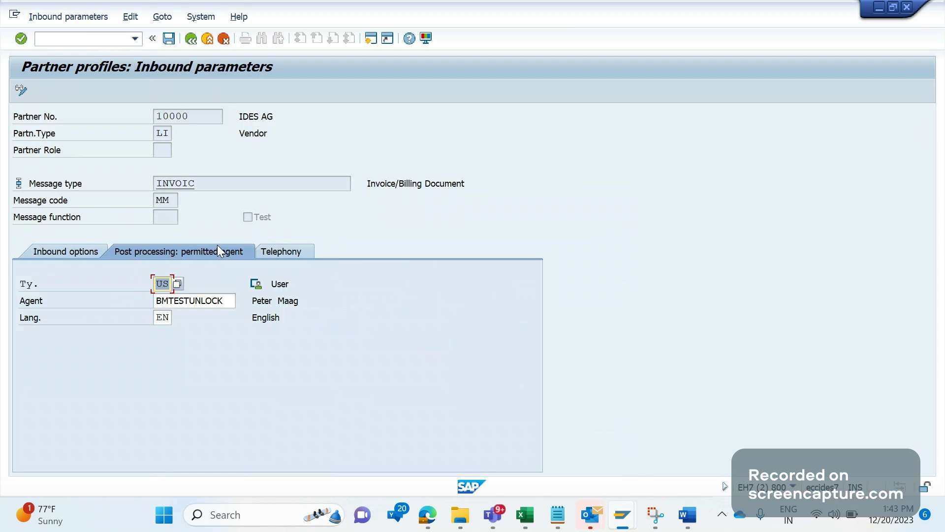
pyautogui.click(169, 39)
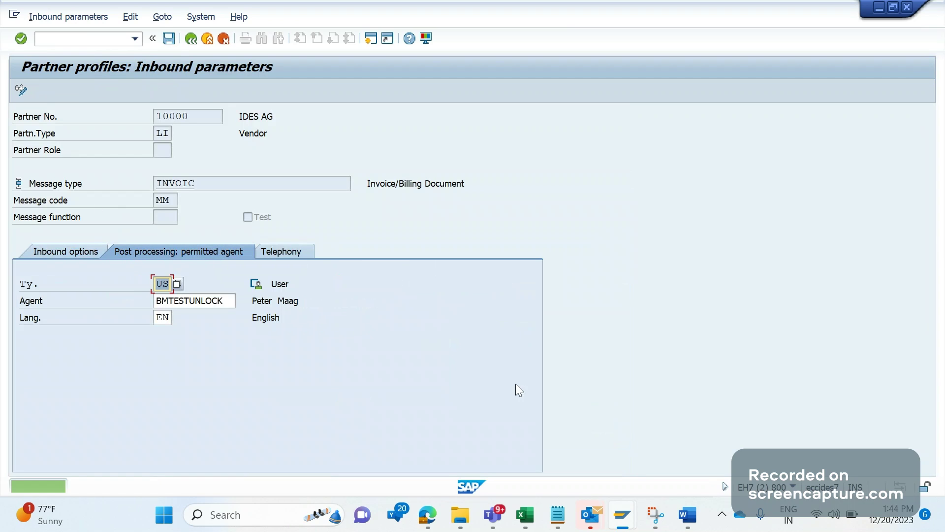
pyautogui.press('F3')
# - Switch to billing document 90005748's outputs, repeat the Z001 EDI output processed on 04.06.1998, save, and dismiss the express message
pyautogui.click(634, 521)
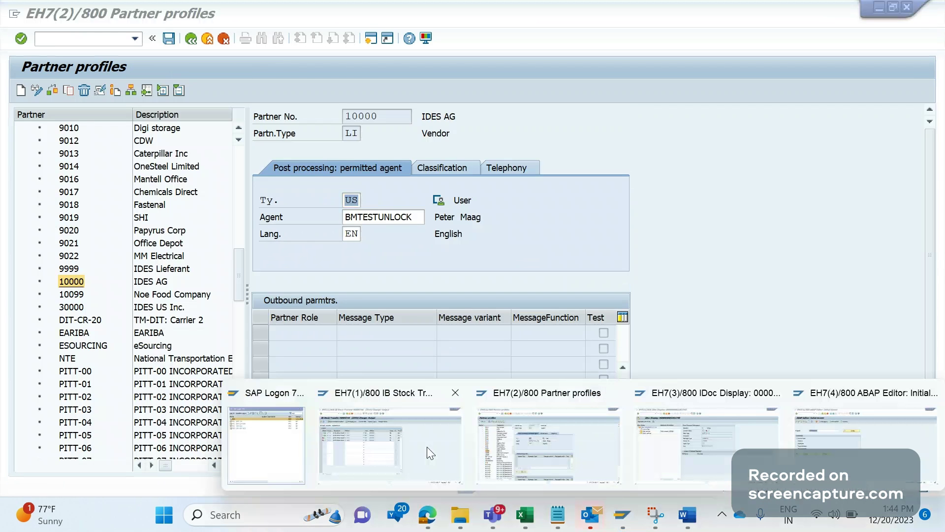
pyautogui.click(426, 447)
pyautogui.click(25, 184)
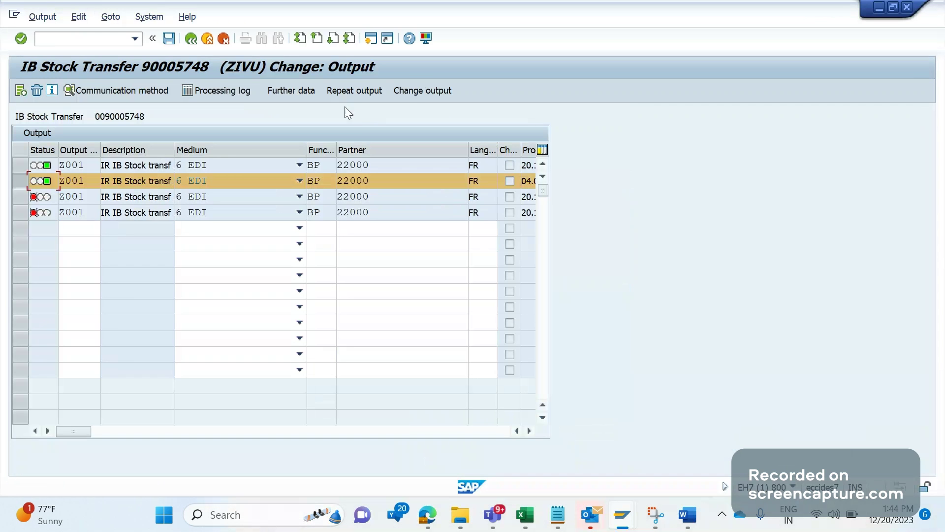
pyautogui.click(346, 93)
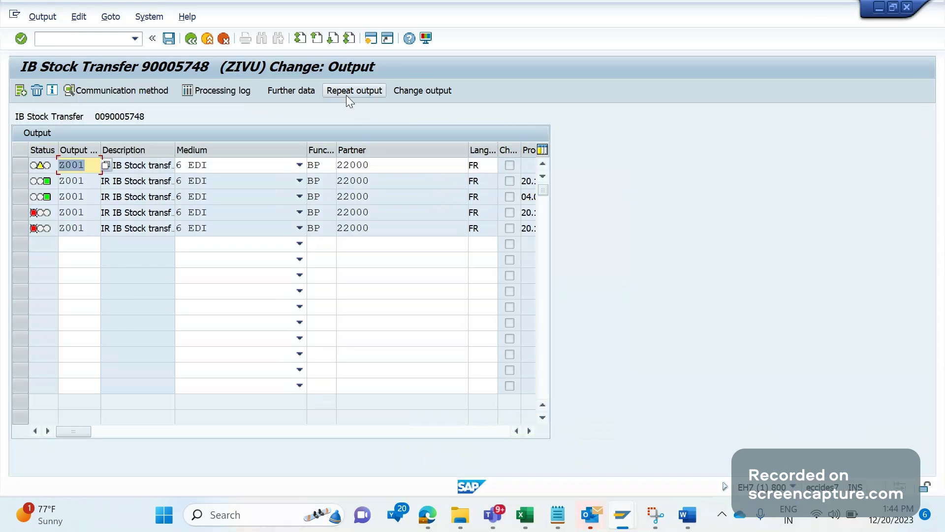
pyautogui.click(169, 38)
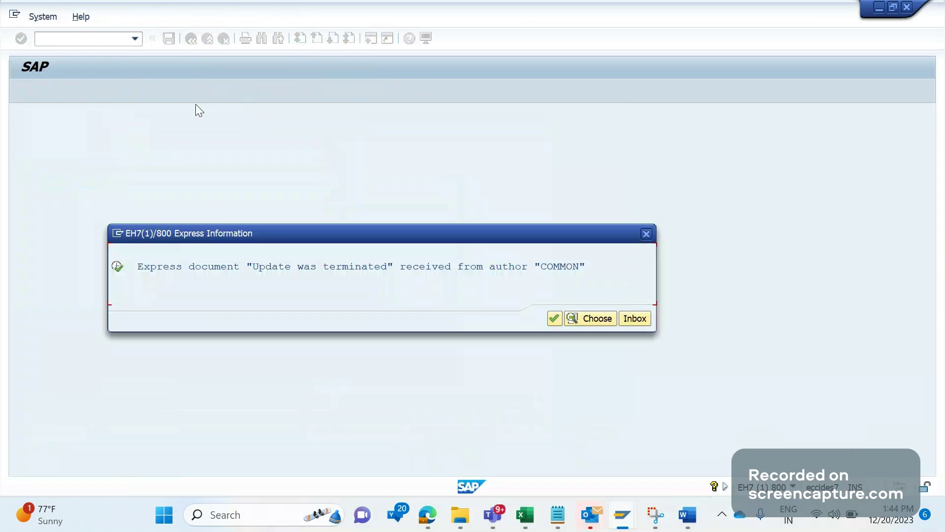
pyautogui.click(646, 233)
pyautogui.click(646, 233)
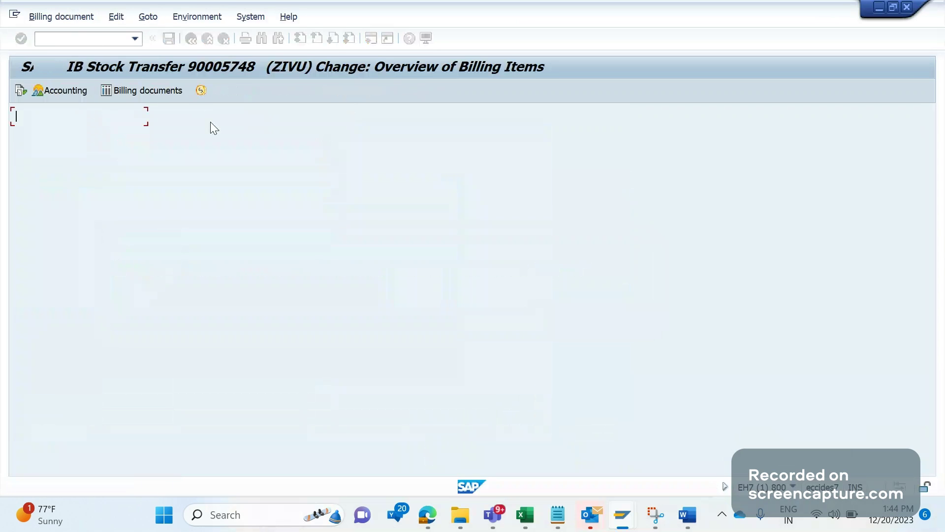
# - Reopen billing document 90005748's outputs and narrow the partner column to check the newest output's processing date and time
pyautogui.click(201, 91)
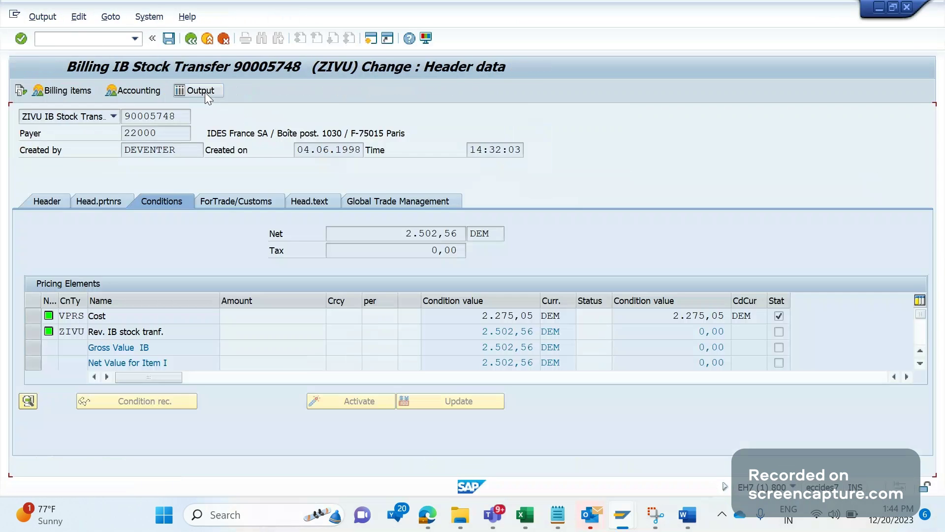
pyautogui.click(205, 92)
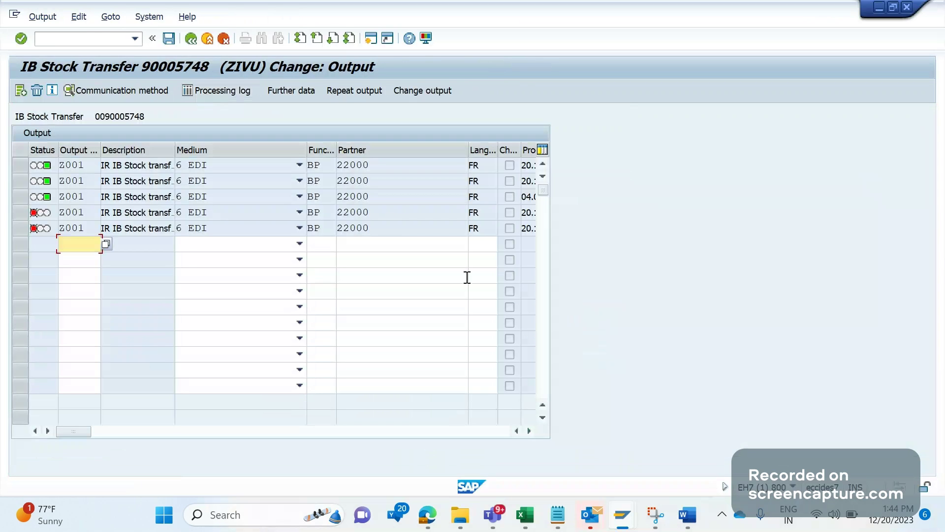
pyautogui.moveTo(468, 155); pyautogui.dragTo(378, 179)
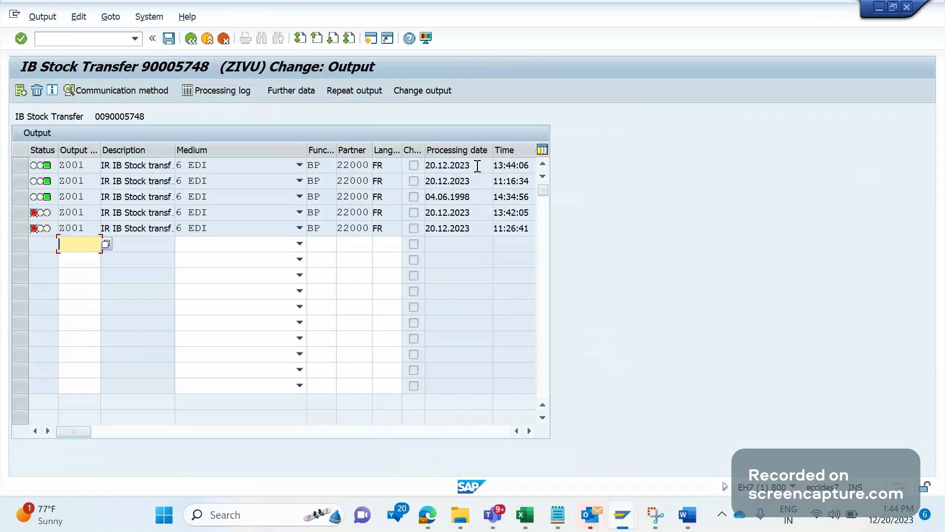
pyautogui.moveTo(478, 166); pyautogui.dragTo(438, 178)
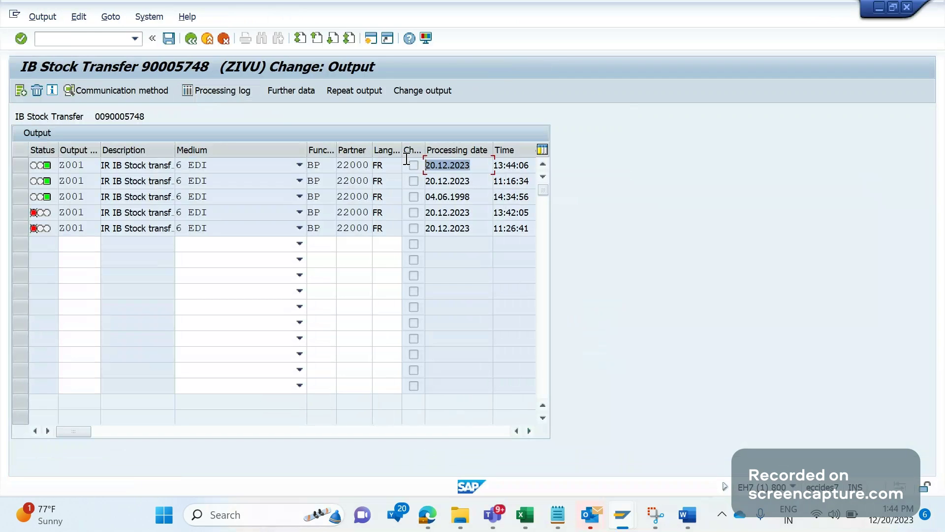
# - Open the system status, check the system time against the newest output's processing time, and close the status window
pyautogui.click(149, 16)
pyautogui.press('Escape')
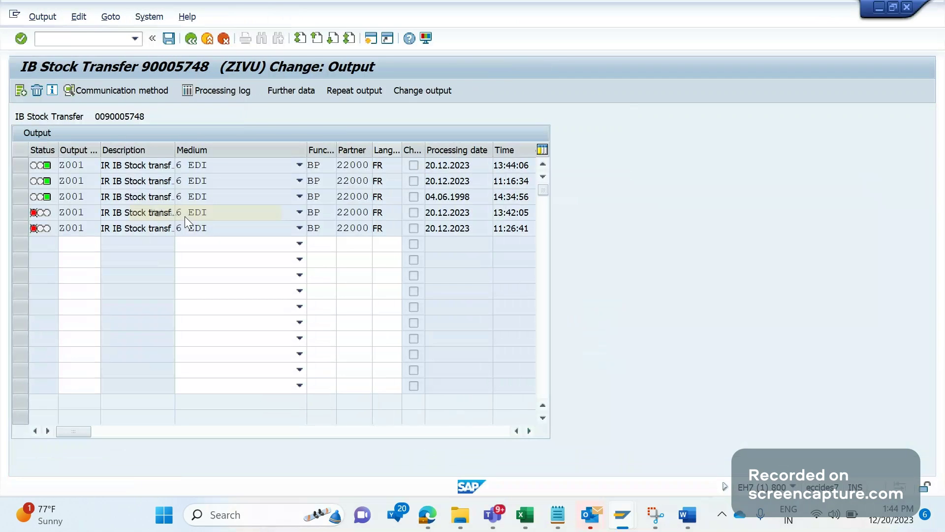
pyautogui.doubleClick(184, 216)
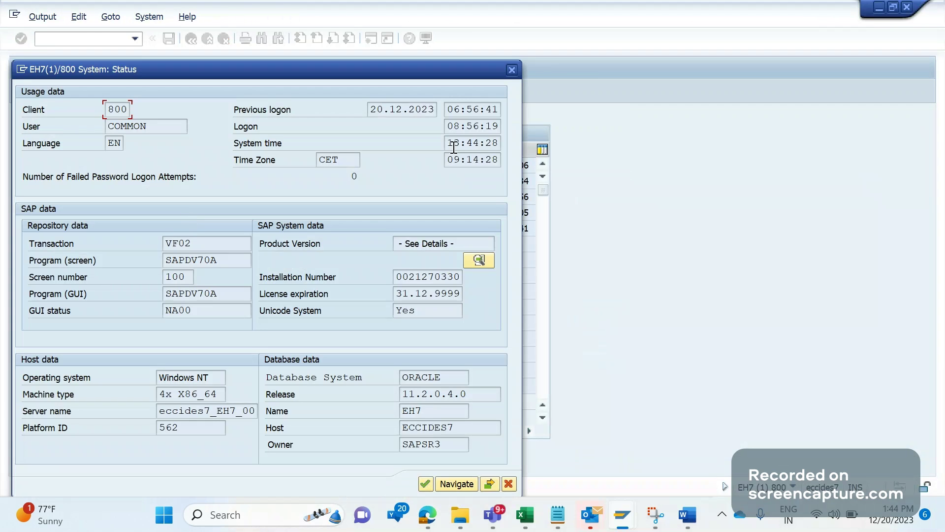
pyautogui.doubleClick(453, 144)
pyautogui.click(510, 72)
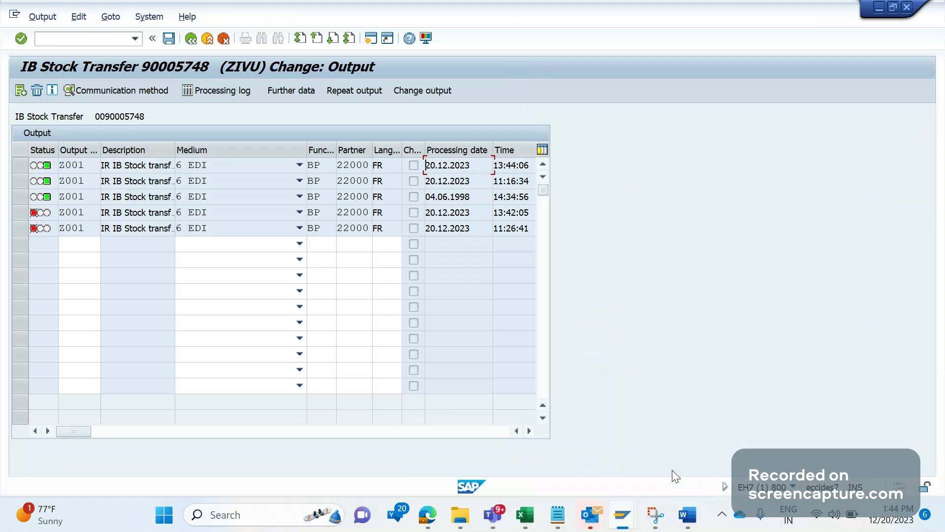
# - Capture billing document 90005748's output list with Snipping Tool and paste it below the RBDAPP01S line in the Word ticket document
pyautogui.click(656, 514)
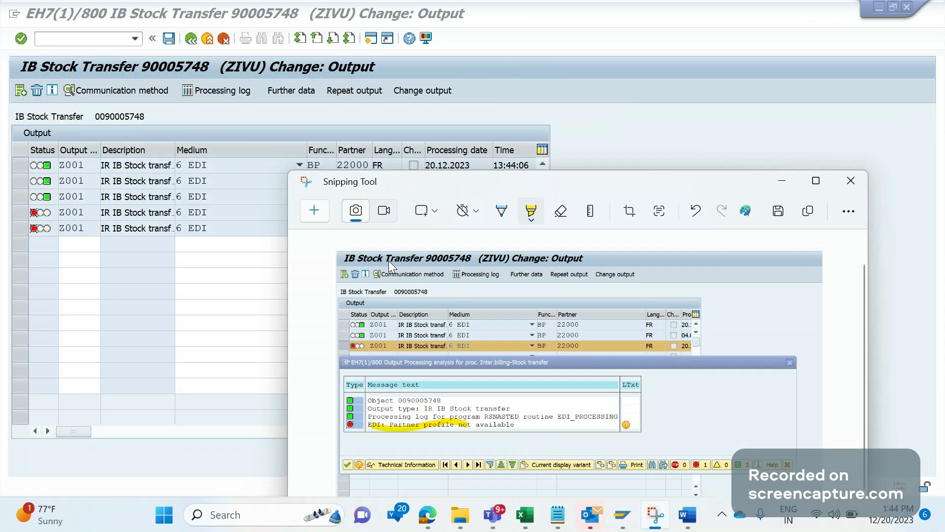
pyautogui.click(312, 213)
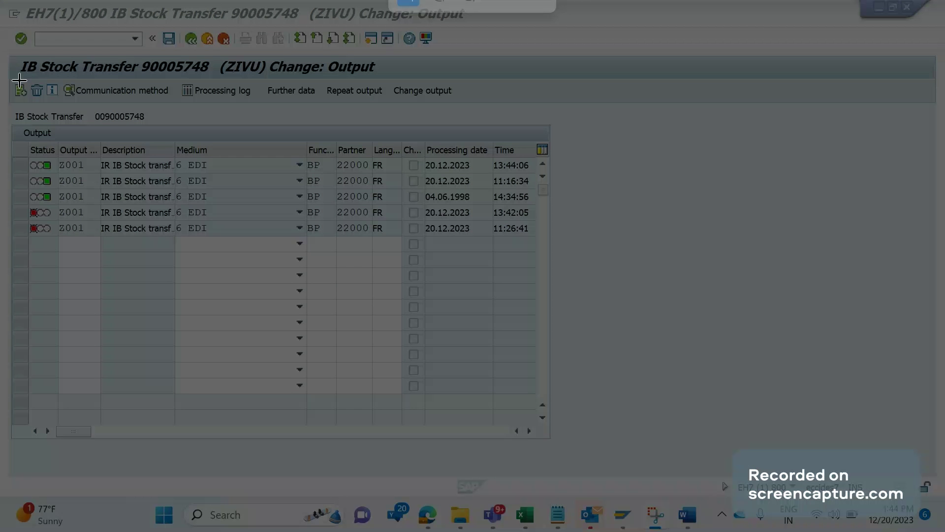
pyautogui.moveTo(7, 52); pyautogui.dragTo(696, 477)
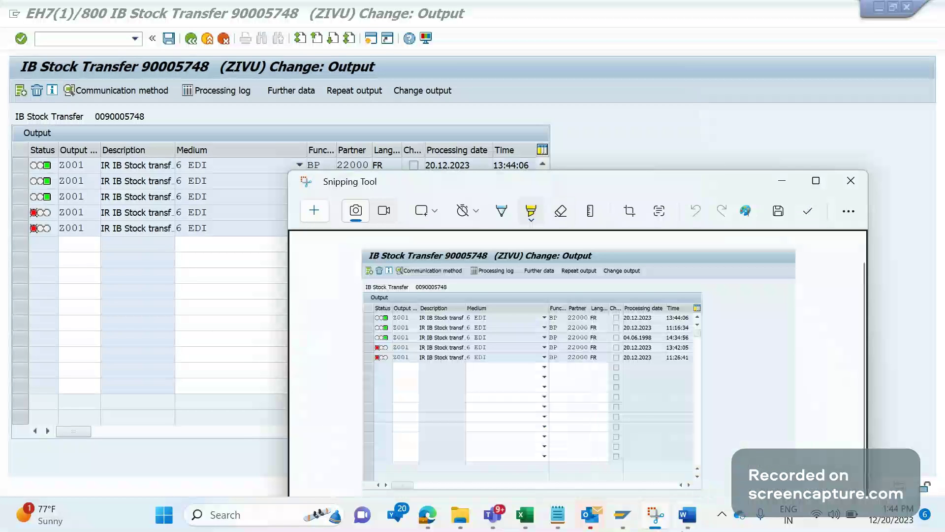
pyautogui.hotkey('alt', 'Tab')
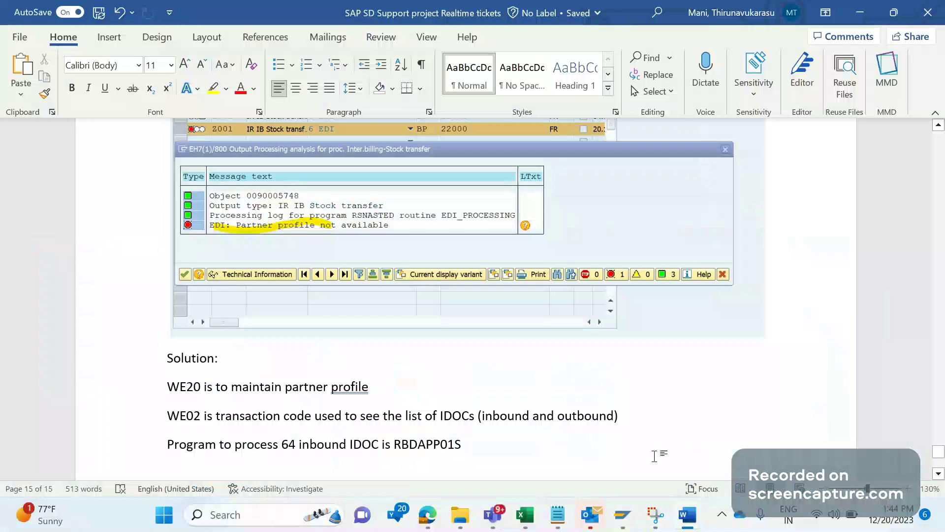
pyautogui.press('Return')
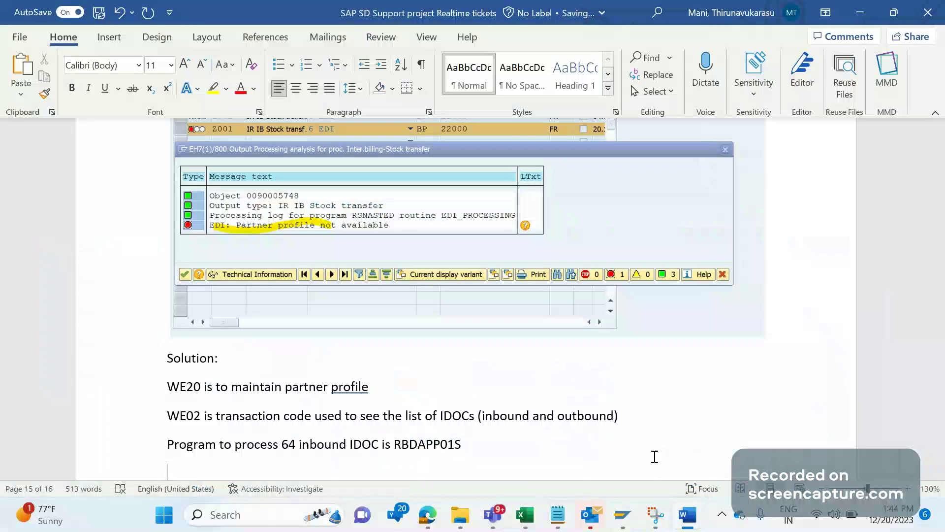
pyautogui.hotkey('ctrl', 'z')
pyautogui.hotkey('ctrl', 'v')
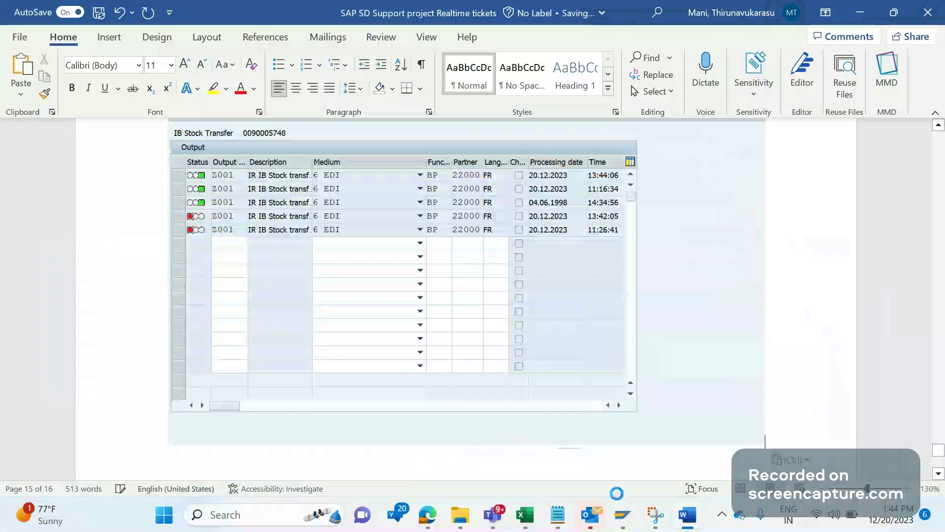
# - Switch to the SAP partner profile of vendor 10000, check its INVOIC inbound parameter with variant MM, and return to the billing outputs
pyautogui.rightClick(623, 517)
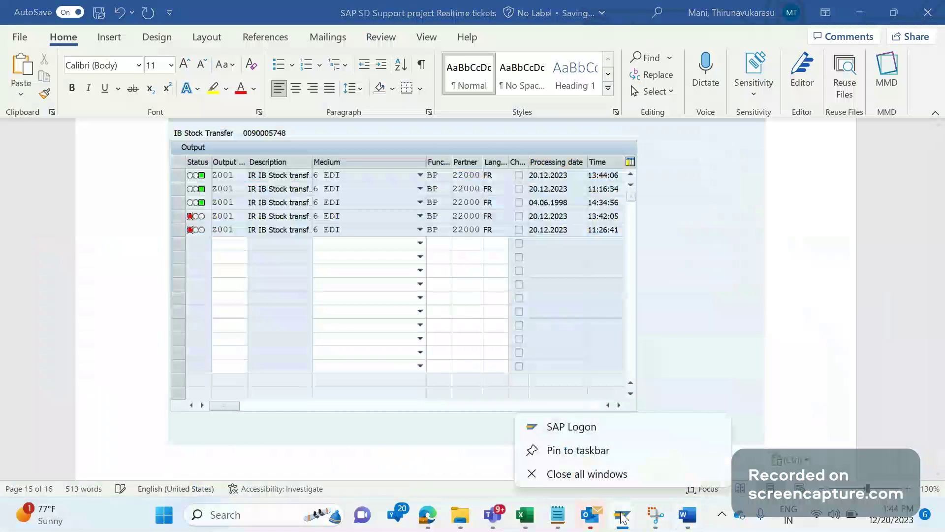
pyautogui.click(605, 491)
pyautogui.click(622, 516)
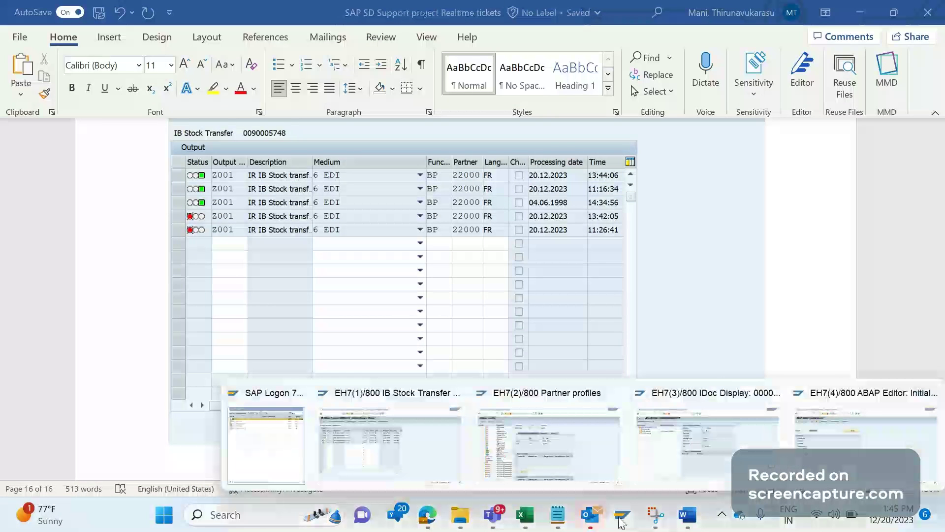
pyautogui.click(578, 458)
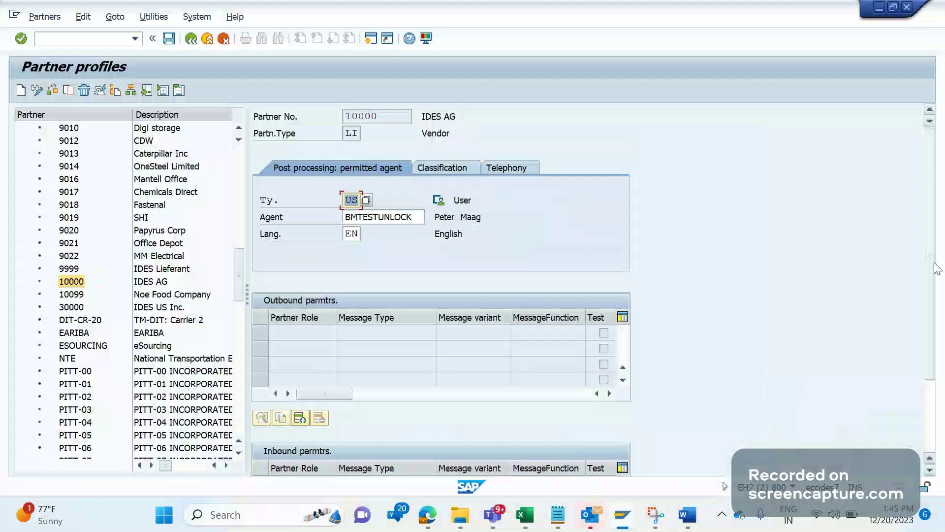
pyautogui.moveTo(936, 268); pyautogui.dragTo(932, 327)
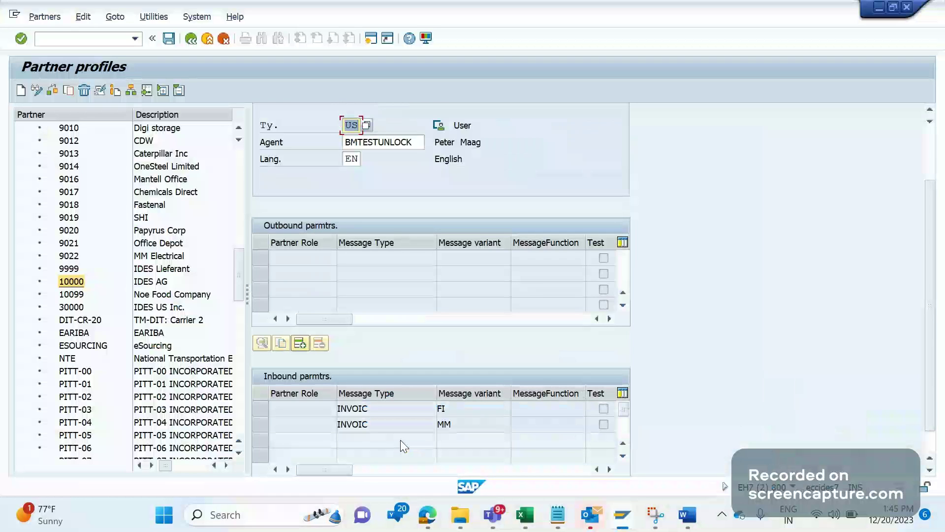
pyautogui.click(457, 423)
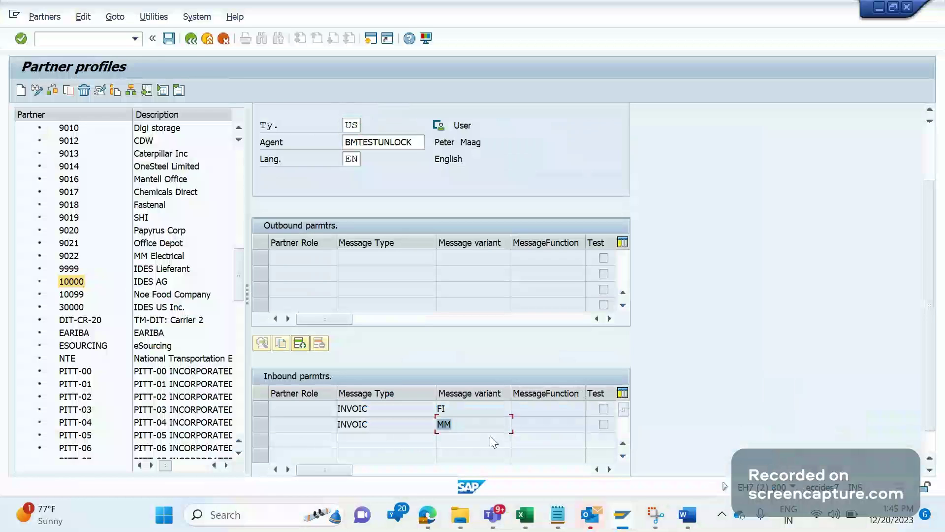
pyautogui.click(628, 514)
pyautogui.click(400, 449)
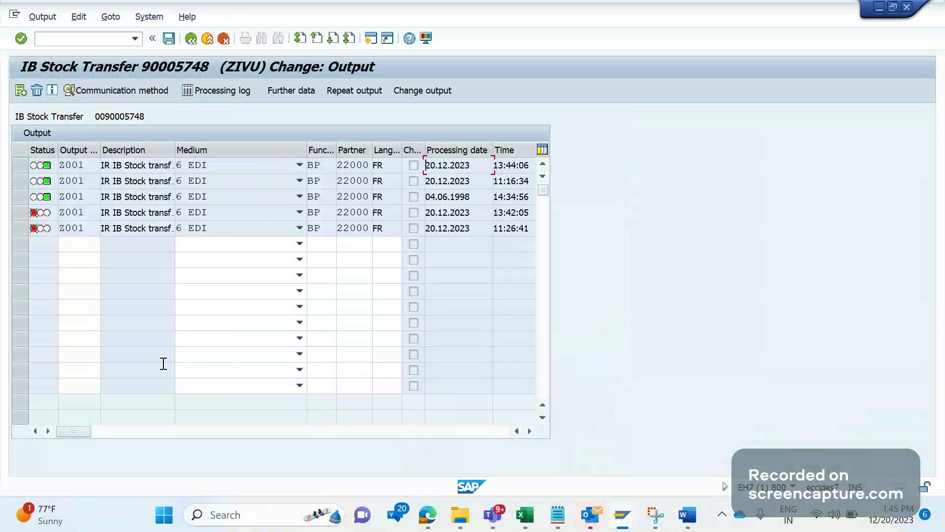
# - In the Word document, add the line "Standard output type to do AP posting (incoming invoice receipt (MIRO))." below the pasted output screenshot
pyautogui.hotkey('alt', 'Tab')
pyautogui.hotkey('alt', 'Tab')
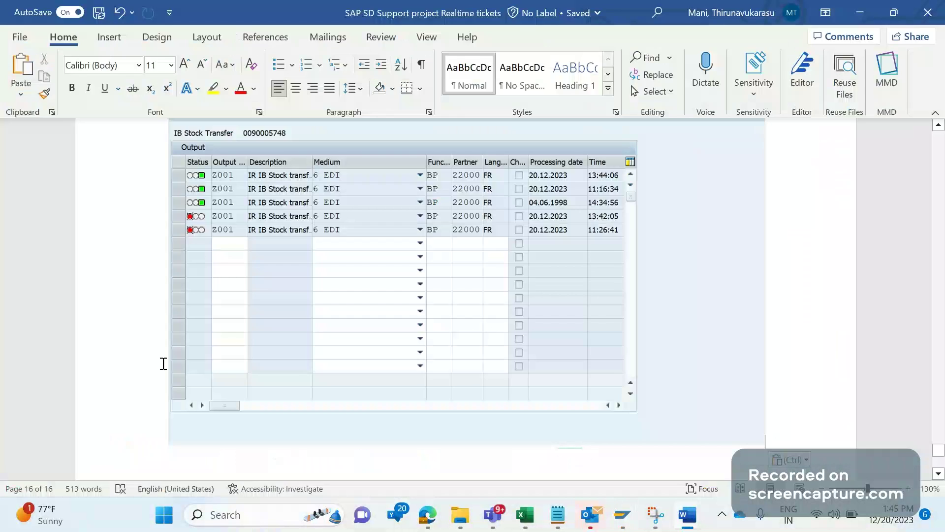
pyautogui.write('Sta')
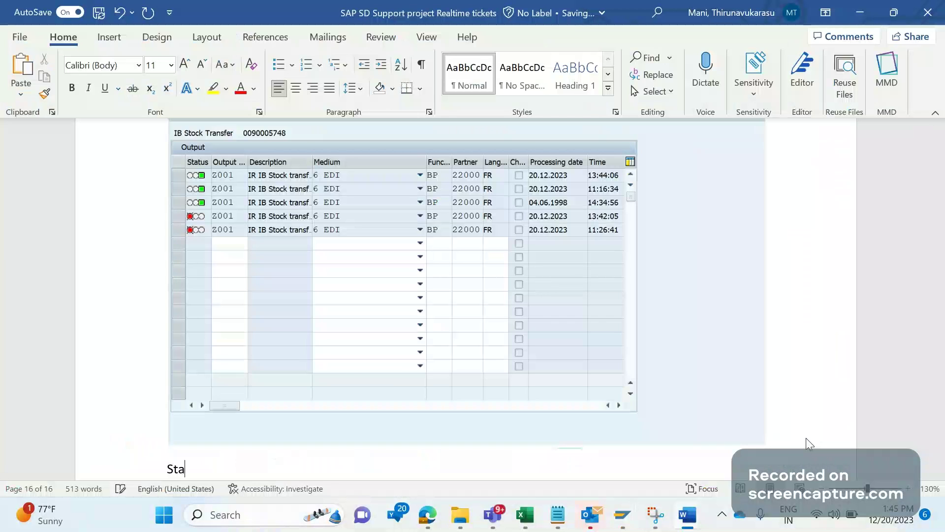
pyautogui.write('ndard output type to proce')
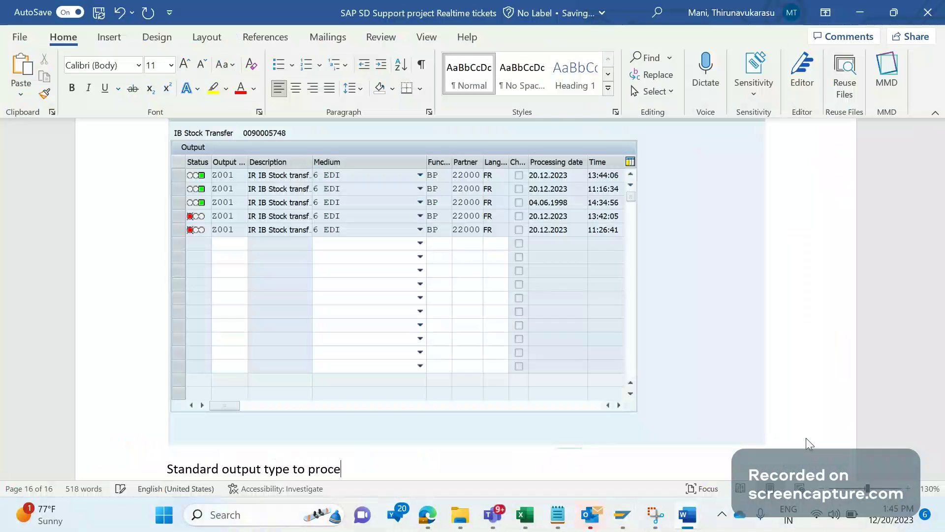
pyautogui.press('BackSpace')
pyautogui.press('BackSpace')
pyautogui.press('BackSpace')
pyautogui.press('BackSpace')
pyautogui.press('BackSpace')
pyautogui.write('do AP posting (')
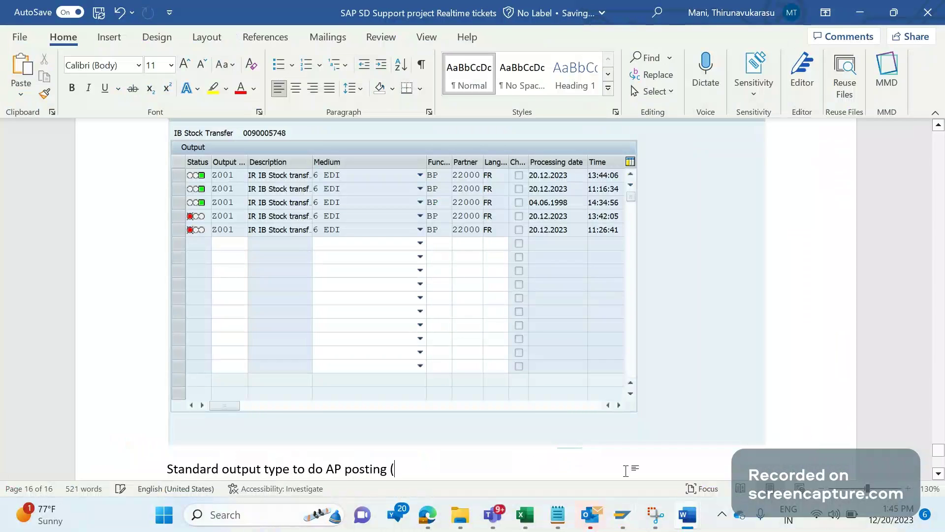
pyautogui.write('in')
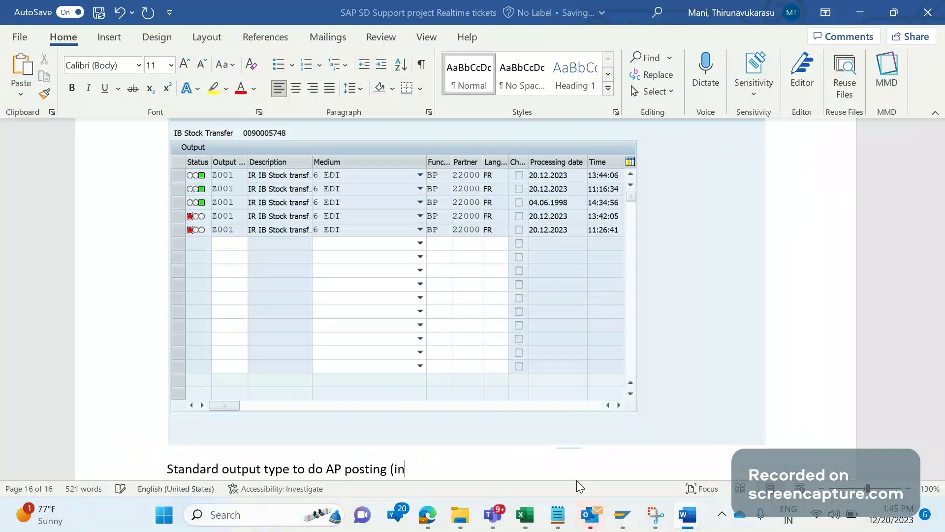
pyautogui.write('v')
pyautogui.press('BackSpace')
pyautogui.write('c')
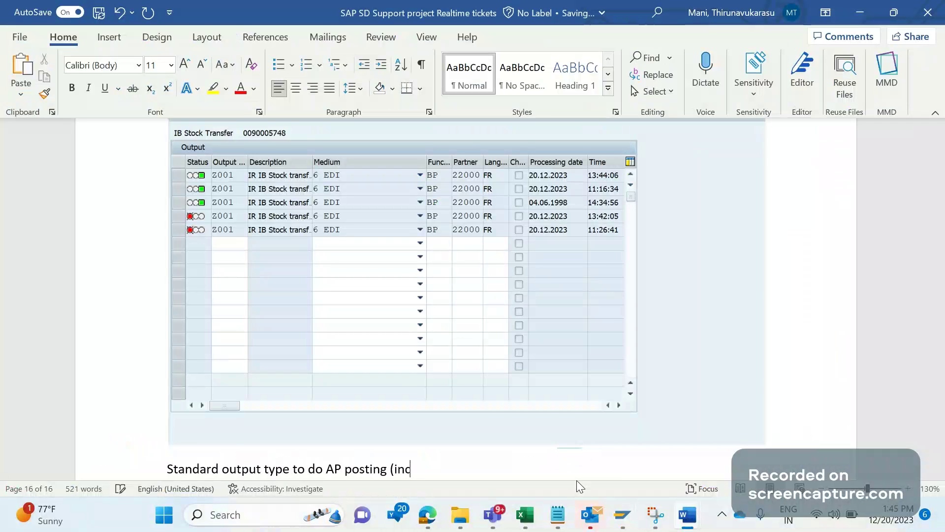
pyautogui.write('oming invoice ')
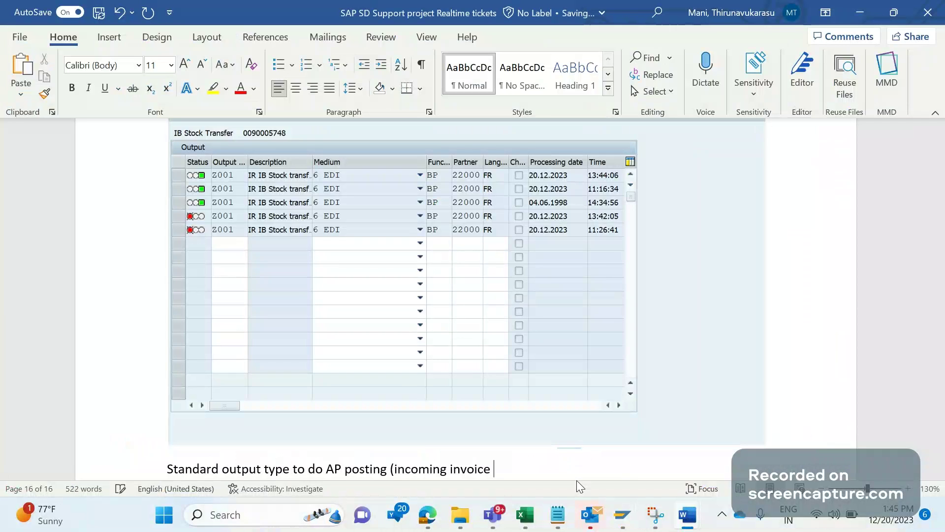
pyautogui.write('receipt (MIRO)).')
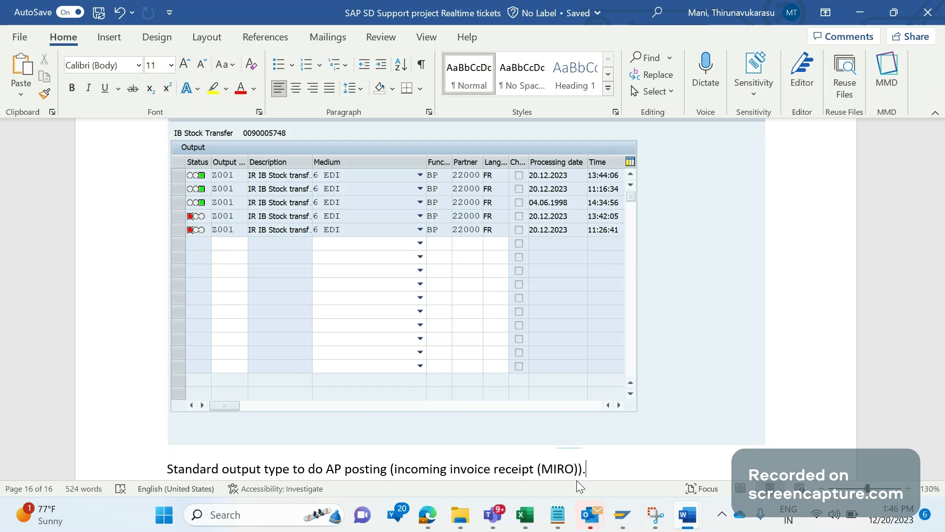
# - Return to SAP and review the MM message variant among vendor 10000's INVOIC inbound parameters
pyautogui.hotkey('alt', 'Tab')
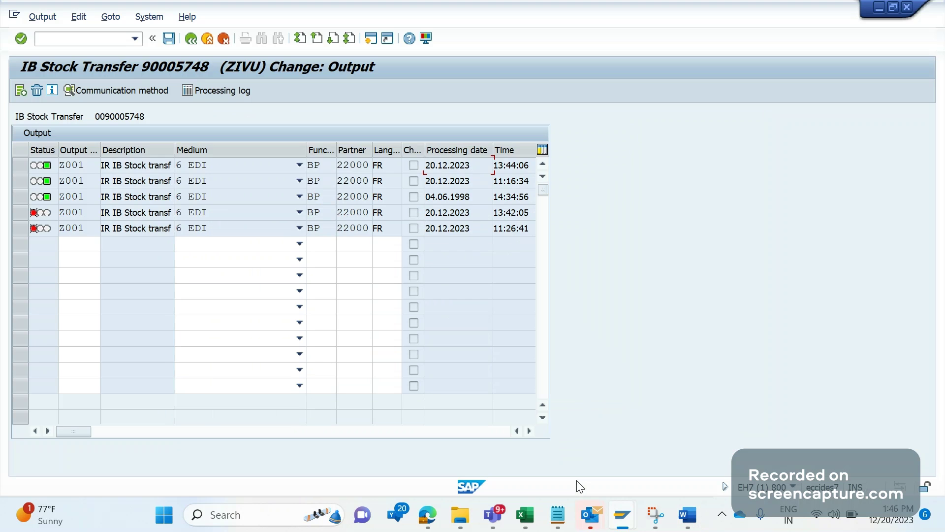
pyautogui.hotkey('alt', 'Tab')
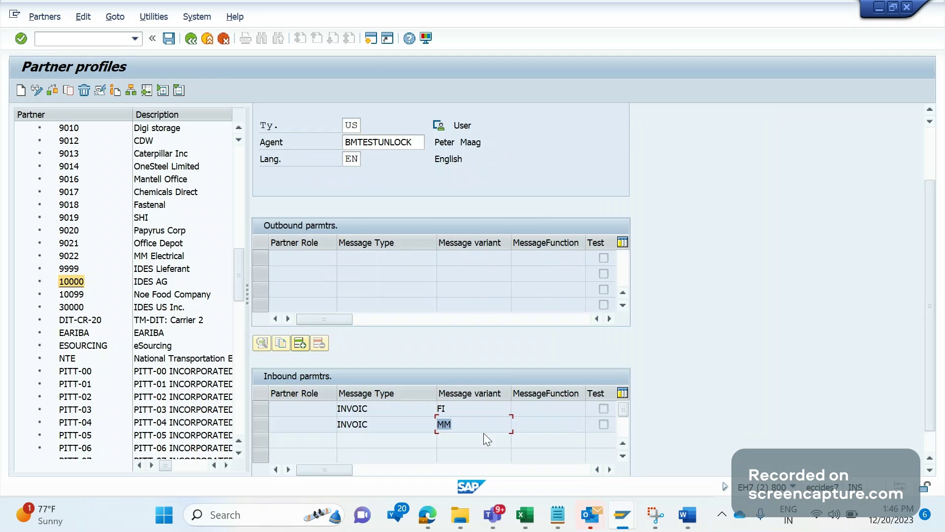
pyautogui.press('Up')
pyautogui.click(462, 425)
pyautogui.moveTo(461, 424); pyautogui.dragTo(419, 444)
pyautogui.hotkey('alt', 'Tab')
# - Leave the outputs of billing document 90005748, examine its document flow, and reopen its output list
pyautogui.press('F3')
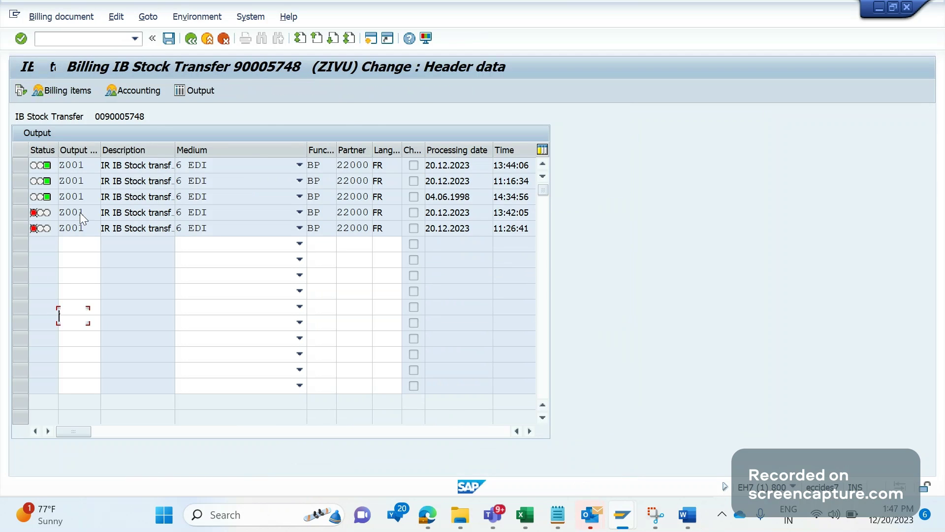
pyautogui.click(24, 91)
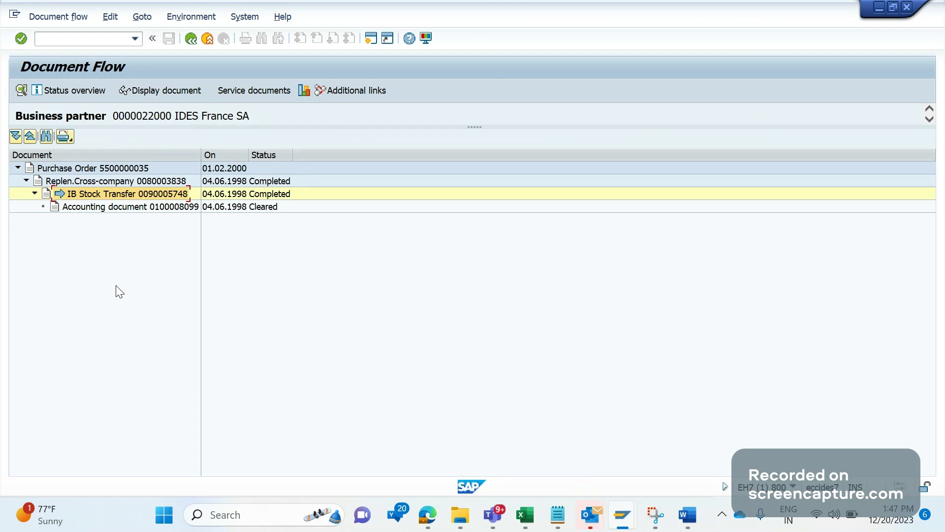
pyautogui.click(191, 41)
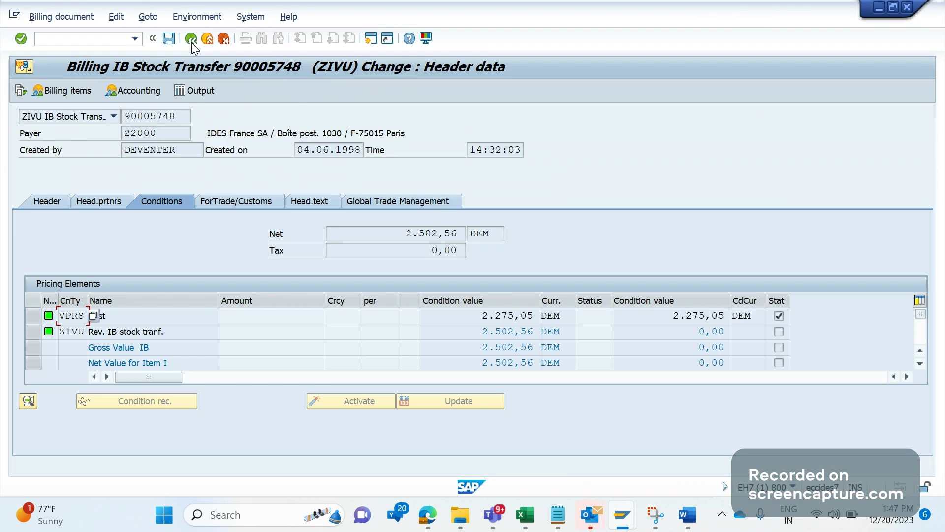
pyautogui.click(205, 94)
# - Compare the FI and MM variants of the INVOIC inbound parameters in vendor 10000's partner profile
pyautogui.hotkey('alt', 'Tab')
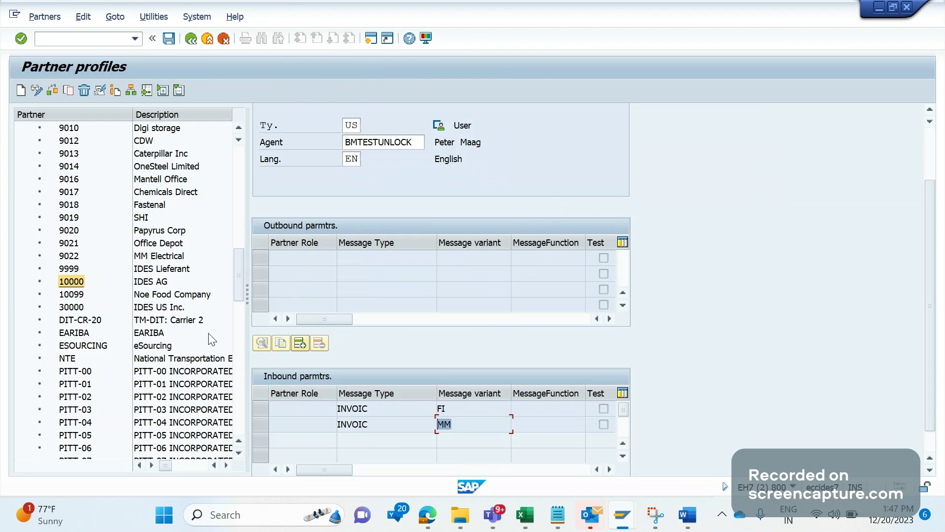
pyautogui.click(260, 409)
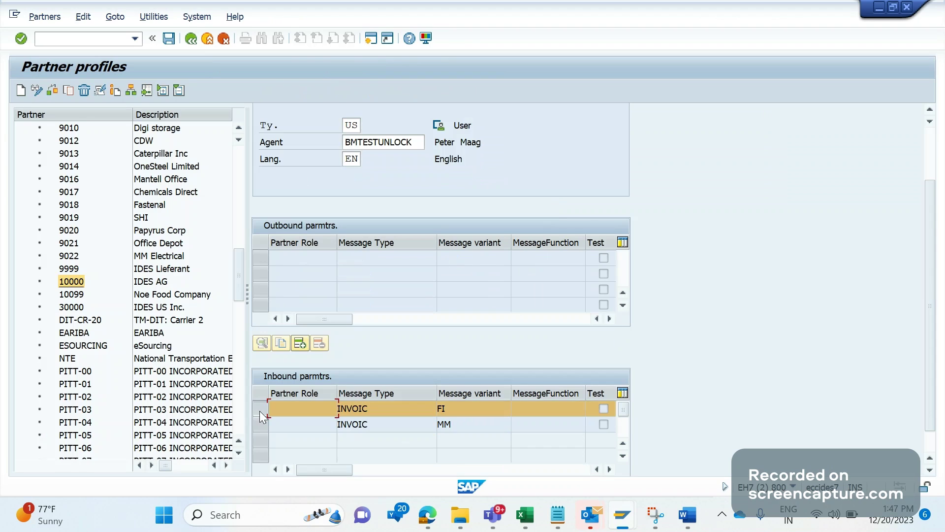
pyautogui.click(305, 415)
pyautogui.click(260, 424)
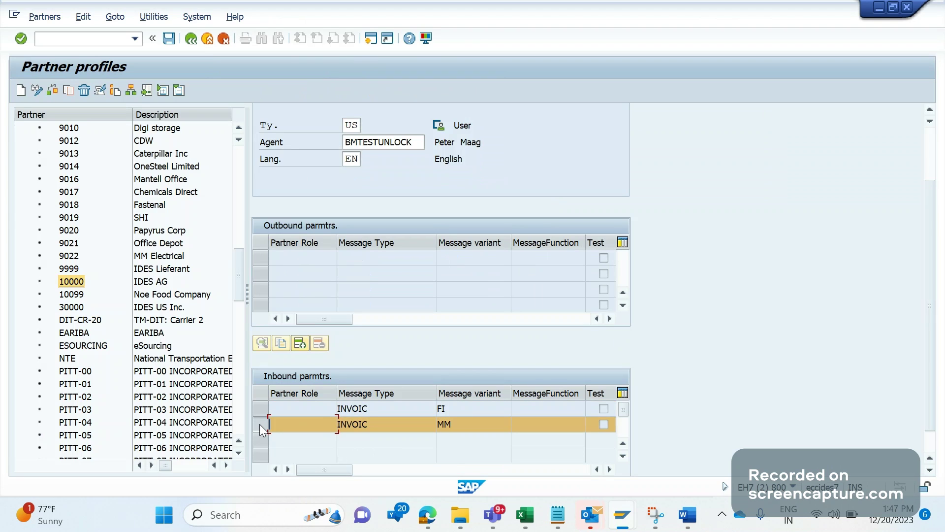
# - Leave the billing document's output list, display its document flow, and capture that screen with Snipping Tool
pyautogui.hotkey('alt', 'Tab')
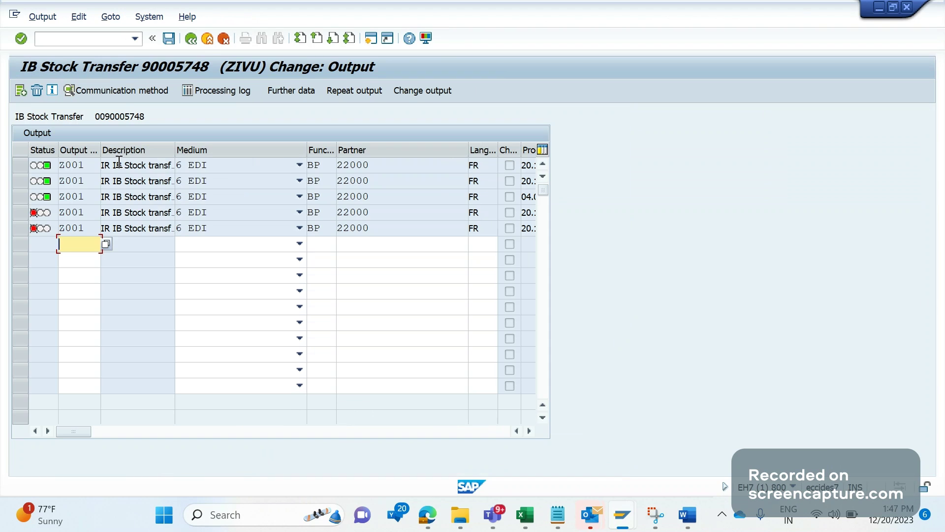
pyautogui.click(188, 39)
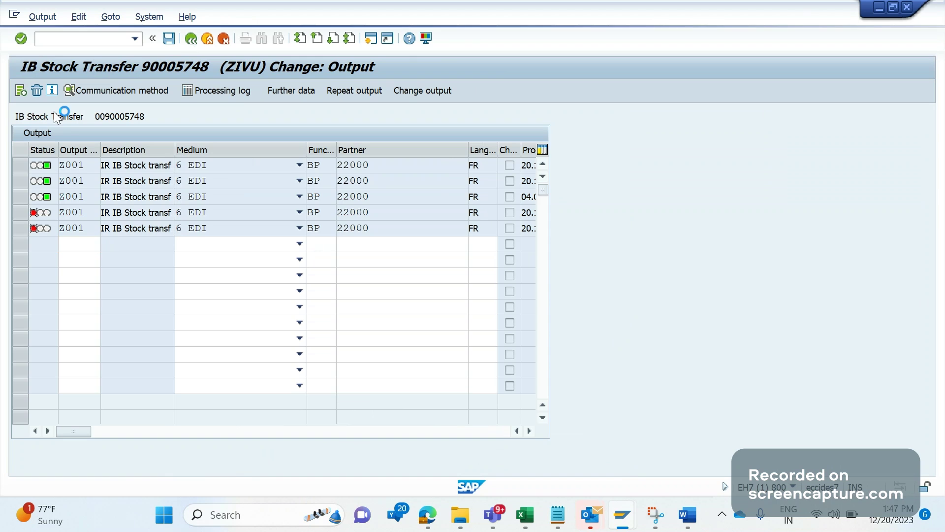
pyautogui.click(20, 91)
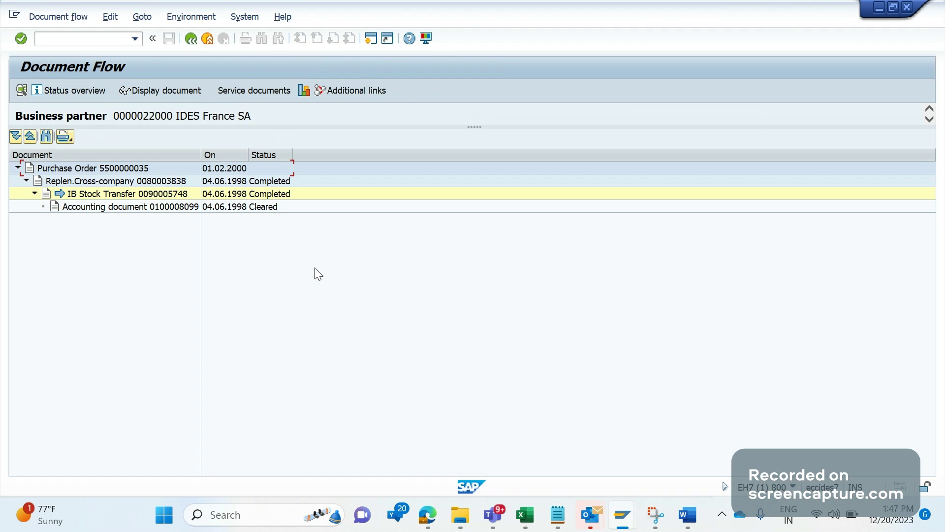
pyautogui.click(657, 520)
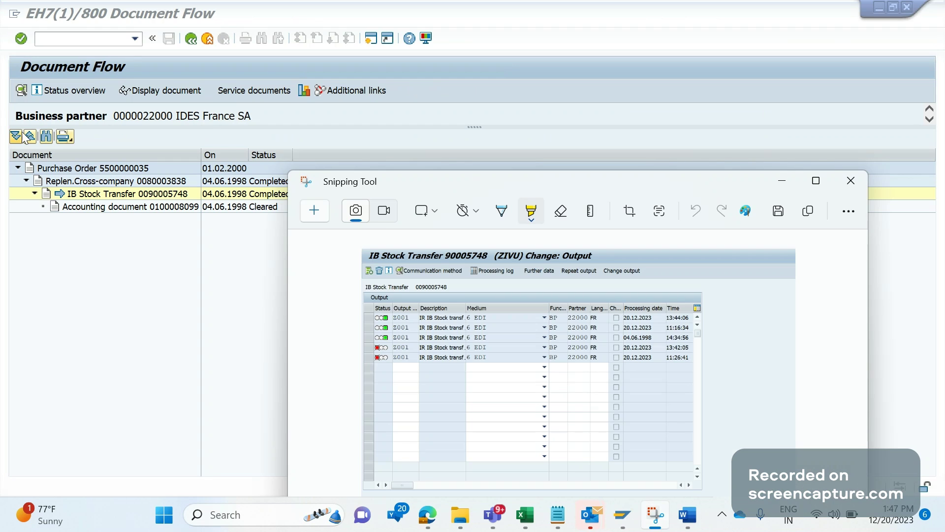
pyautogui.hotkey('ctrl', 'n')
pyautogui.moveTo(7, 57); pyautogui.dragTo(529, 339)
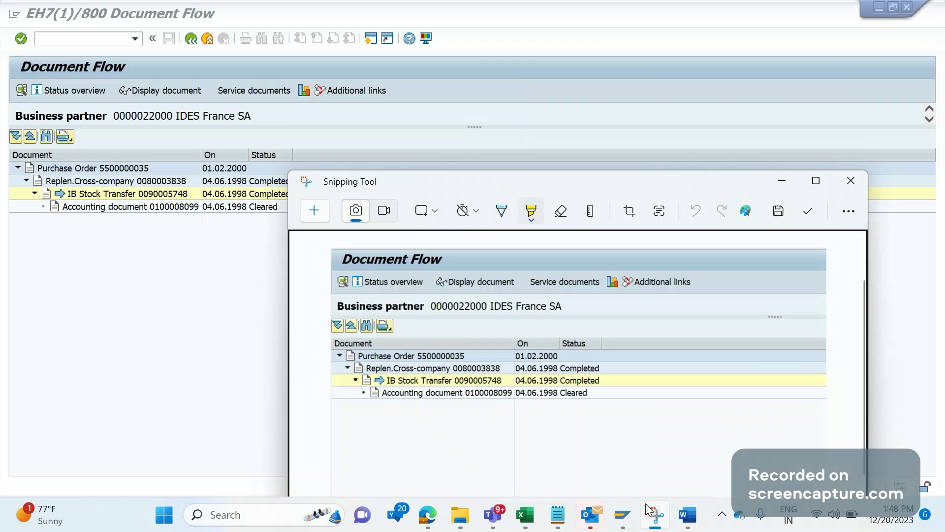
# - In the Word document, add the line "Incase of STO intercompany invoice MM posting should take place" and paste the document flow screenshot below it
pyautogui.click(681, 521)
pyautogui.click(700, 460)
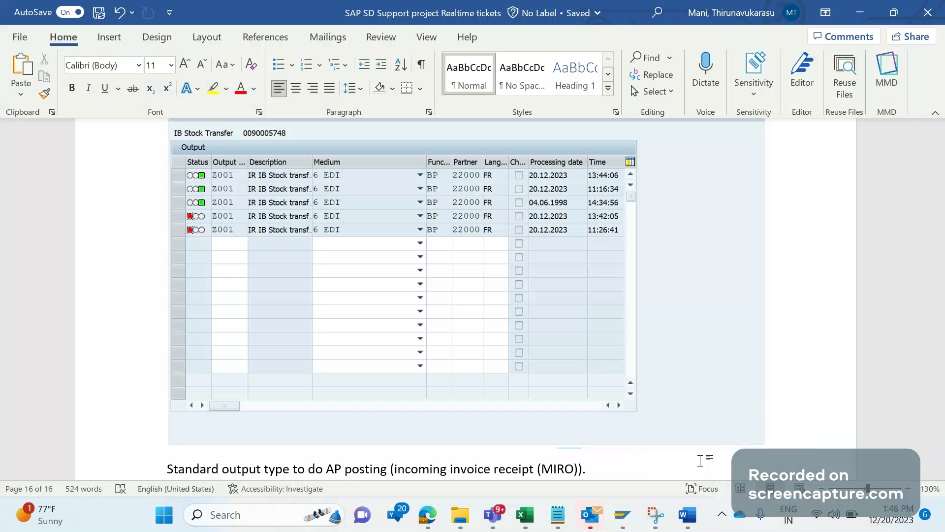
pyautogui.scroll(-1, 708, 460)
pyautogui.write('In')
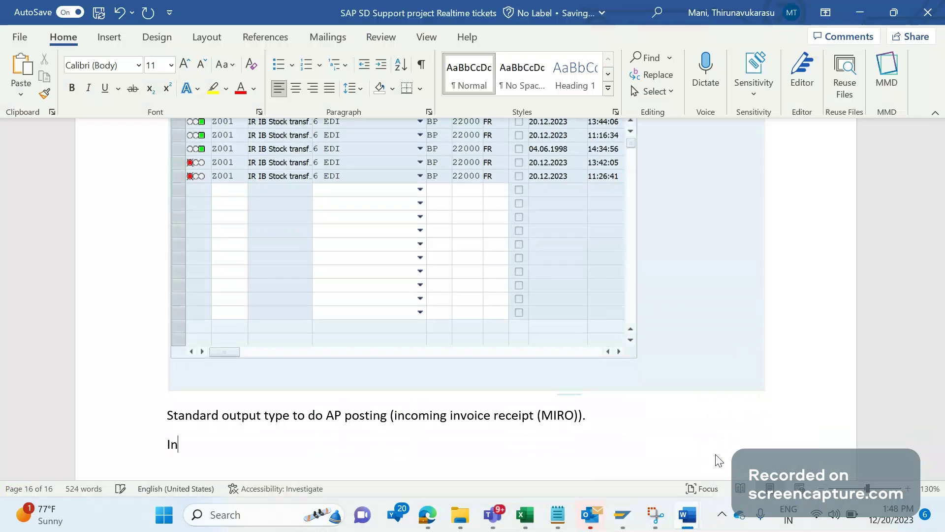
pyautogui.write('case of inte')
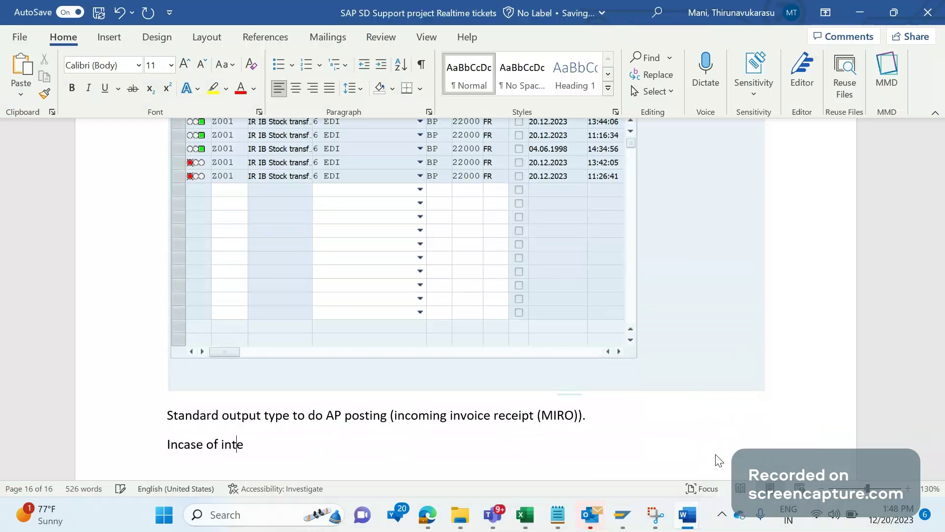
pyautogui.write('r')
pyautogui.press('BackSpace')
pyautogui.press('BackSpace')
pyautogui.press('BackSpace')
pyautogui.press('BackSpace')
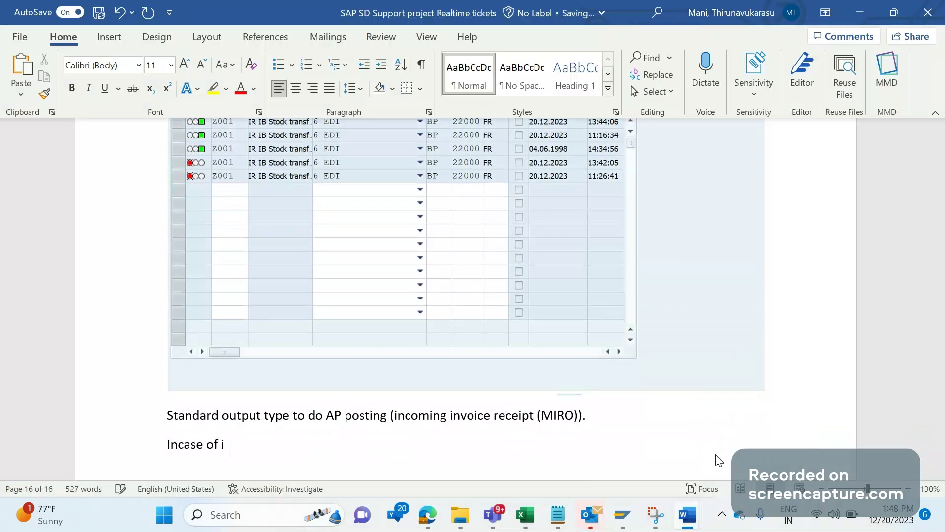
pyautogui.press('BackSpace')
pyautogui.press('BackSpace')
pyautogui.write('STo')
pyautogui.press('BackSpace')
pyautogui.write('O intercompany')
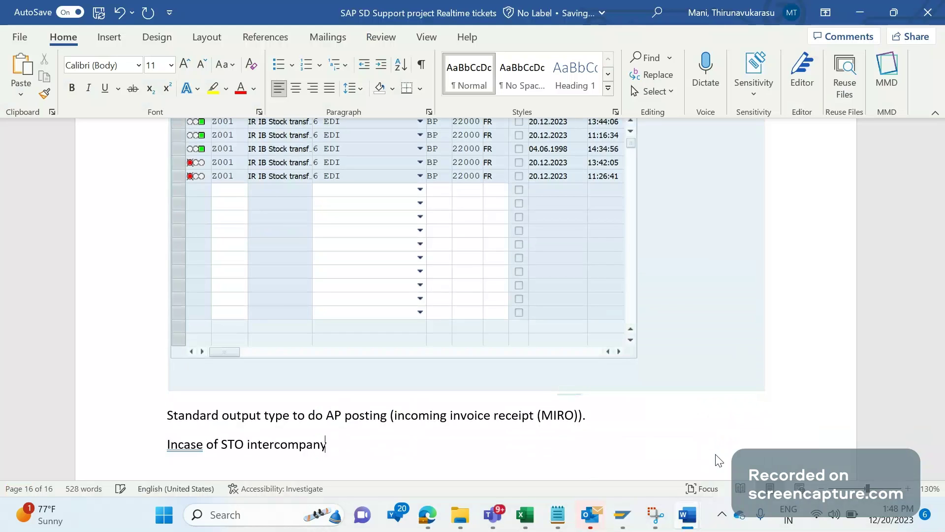
pyautogui.write(' invoice i')
pyautogui.press('BackSpace')
pyautogui.write('MM')
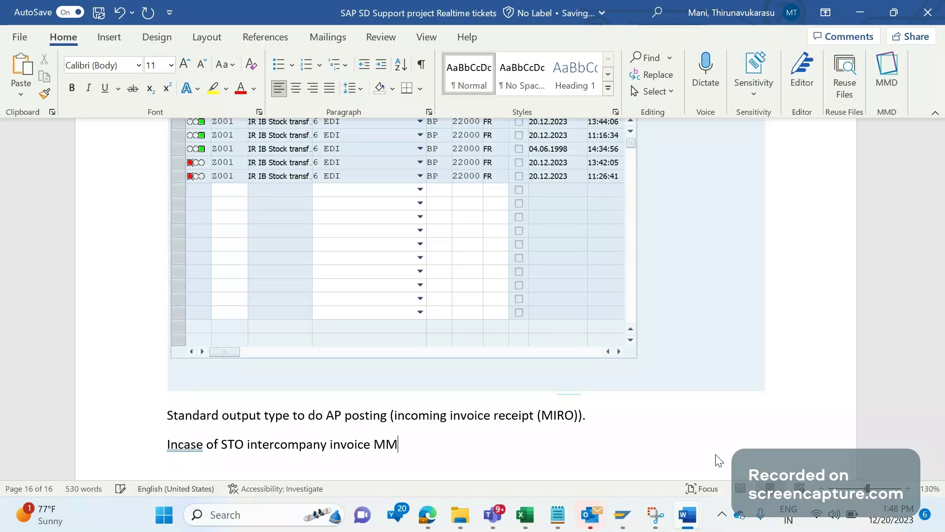
pyautogui.write(' posting shold')
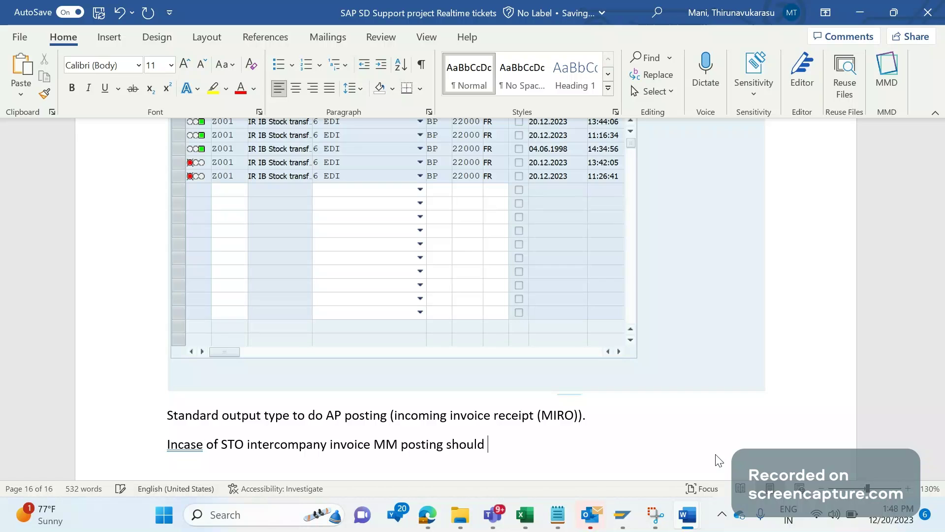
pyautogui.write('take place')
pyautogui.press('Return')
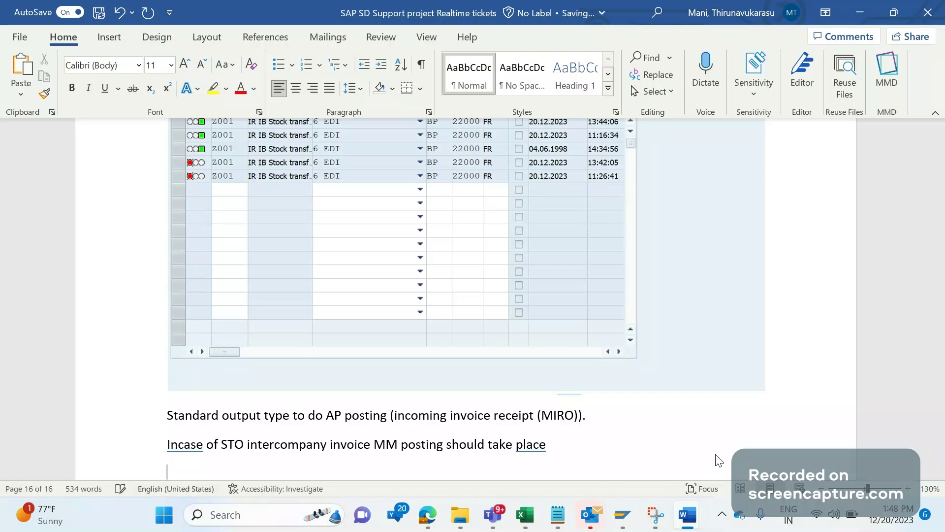
pyautogui.hotkey('ctrl', 'v')
# - Capture vendor 10000's SAP partner profile with Snipping Tool and highlight the INVOIC MM inbound parameter in yellow on the capture
pyautogui.moveTo(628, 514)
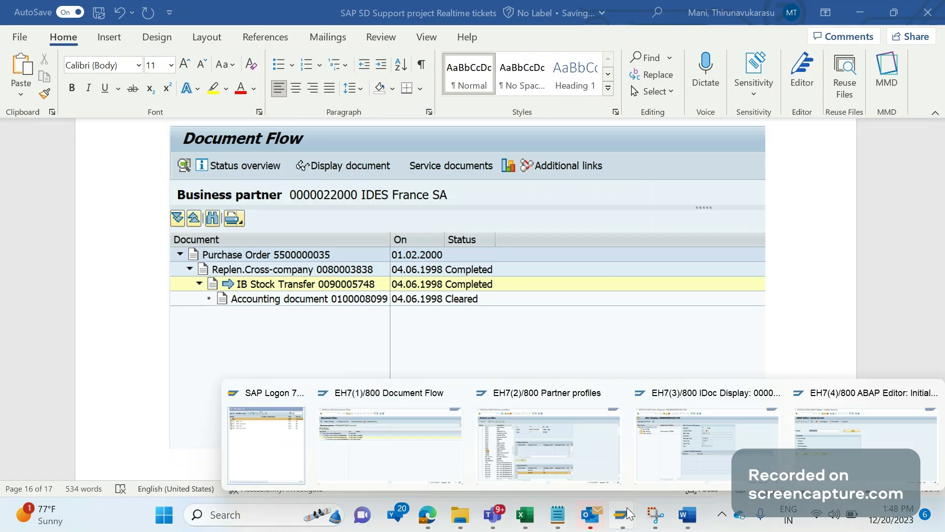
pyautogui.click(620, 480)
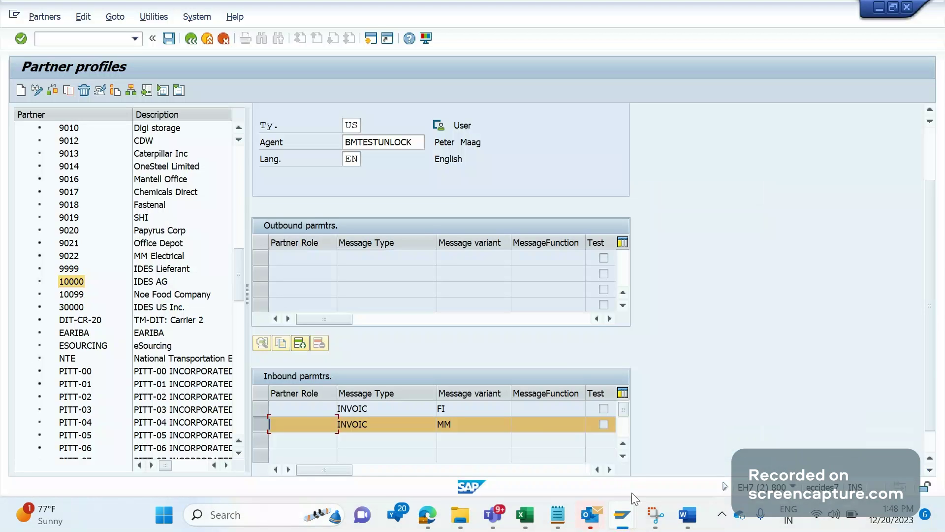
pyautogui.click(654, 513)
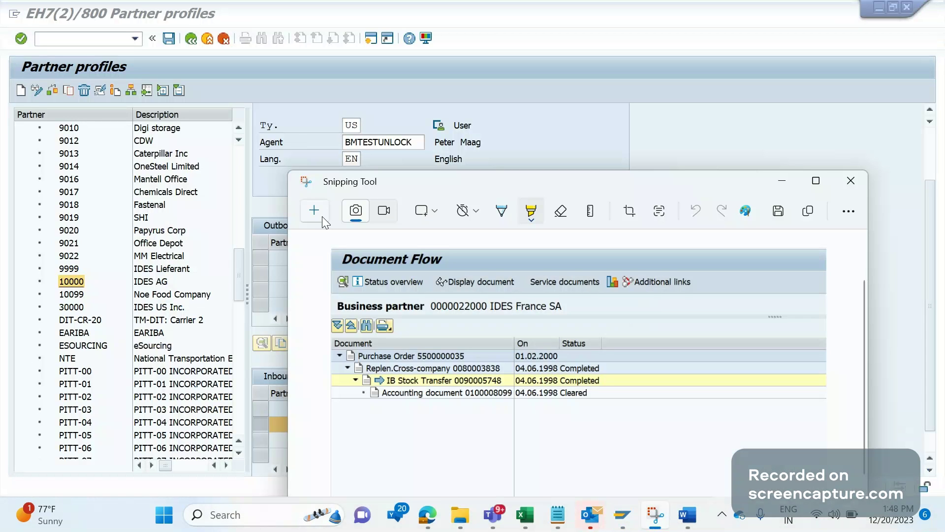
pyautogui.hotkey('ctrl', 'n')
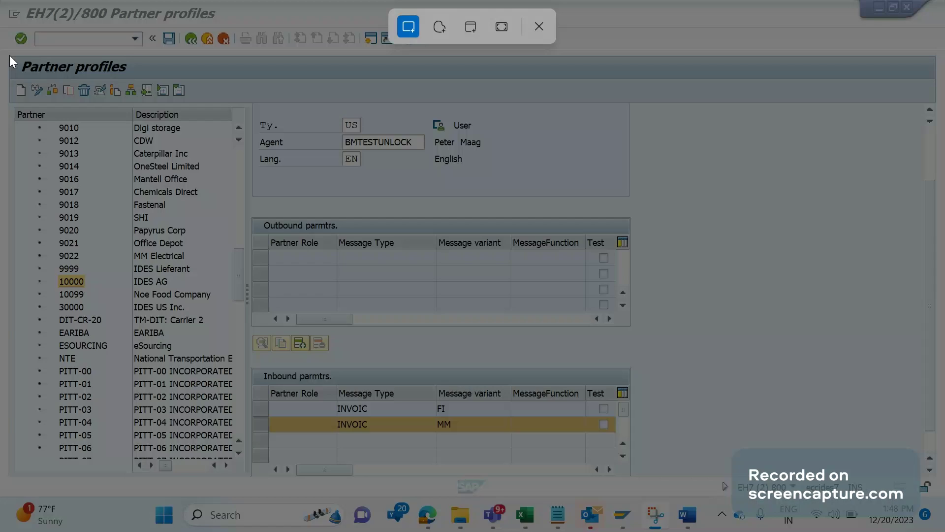
pyautogui.moveTo(10, 55); pyautogui.dragTo(813, 491)
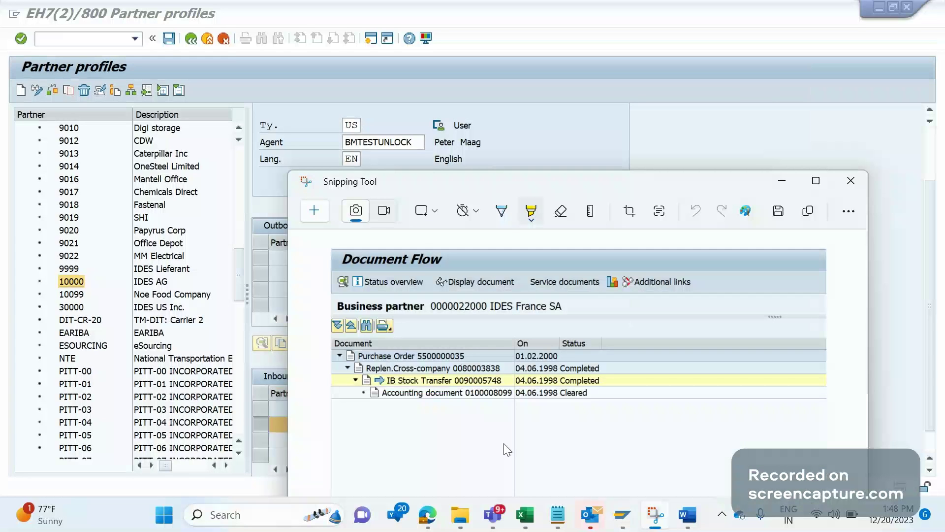
pyautogui.click(815, 181)
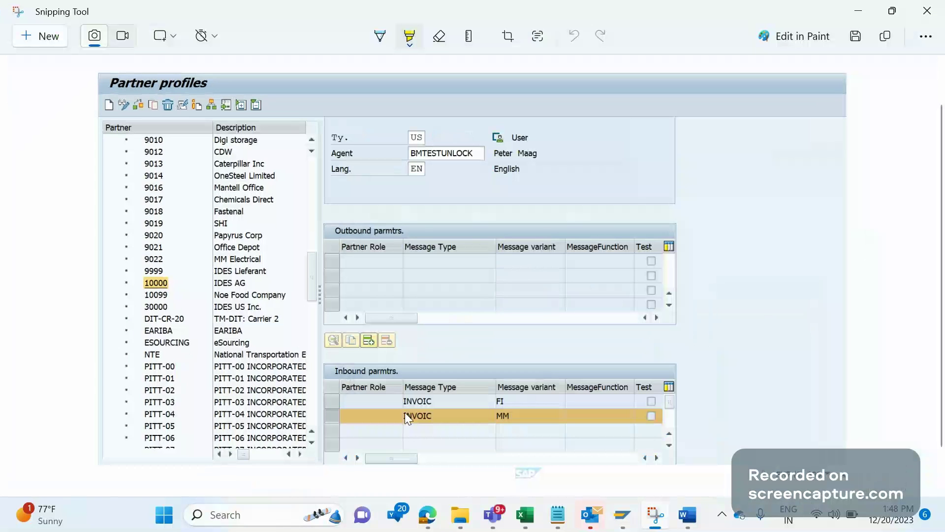
pyautogui.moveTo(405, 412); pyautogui.dragTo(482, 410)
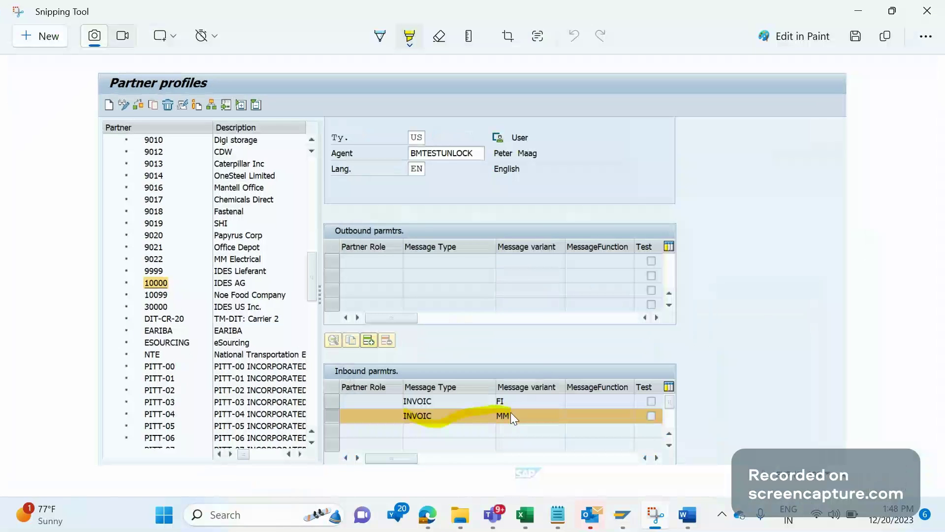
# - Switch to the Word document and paste the highlighted partner profile screenshot below the document flow image
pyautogui.hotkey('alt', 'Tab')
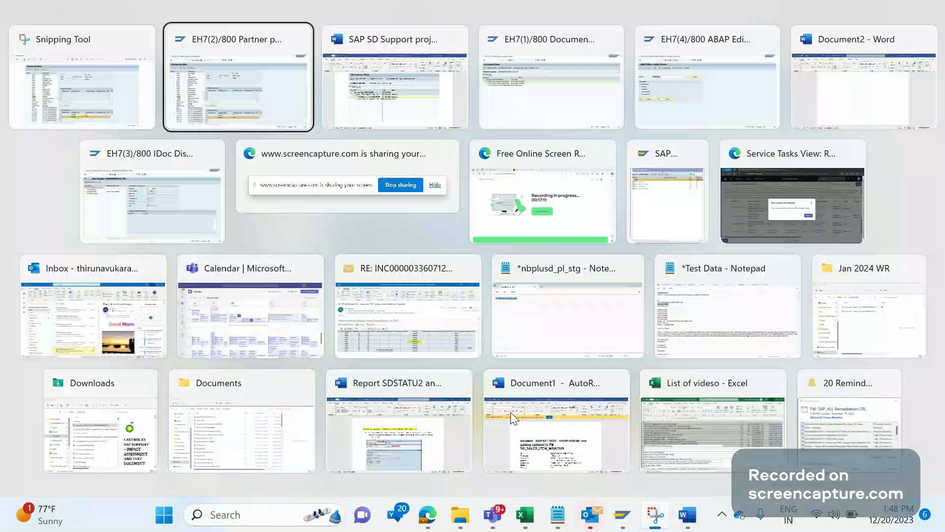
pyautogui.hotkey('alt', 'Tab')
pyautogui.press('Down')
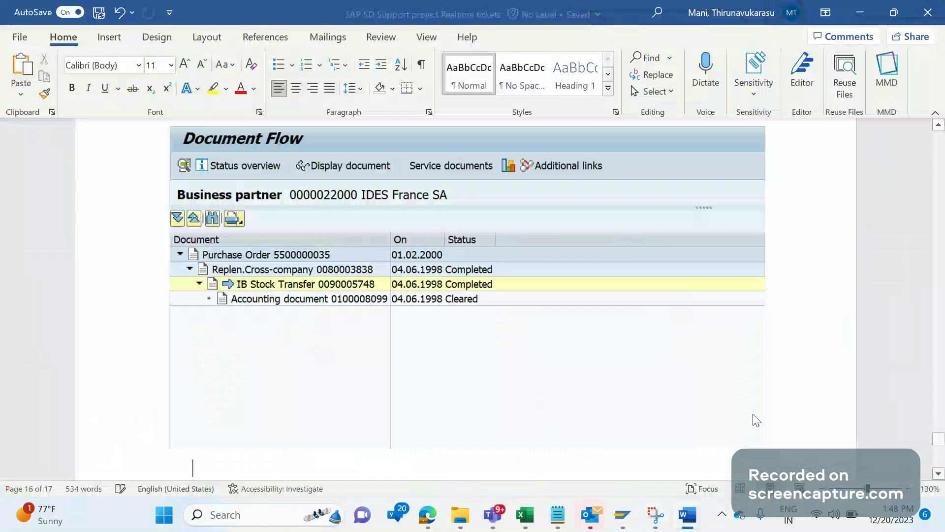
pyautogui.hotkey('ctrl', 'v')
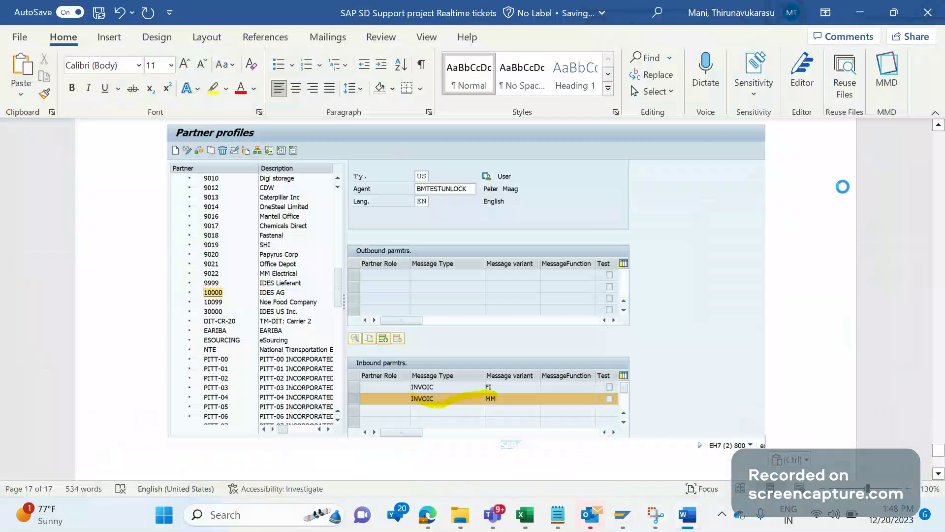
# - In the STO intercompany line, add a full stop after "place" and replace "Incase" with "In case"
pyautogui.scroll(6, 843, 187)
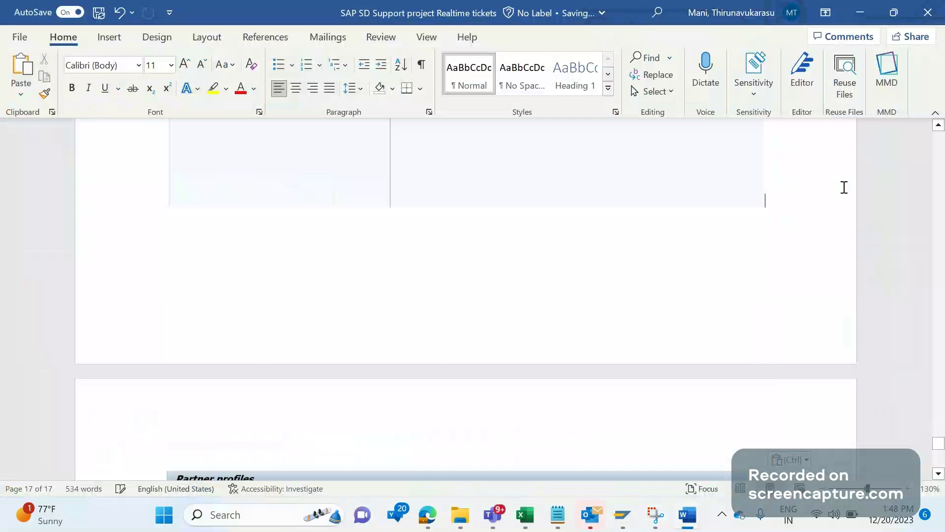
pyautogui.scroll(5, 843, 187)
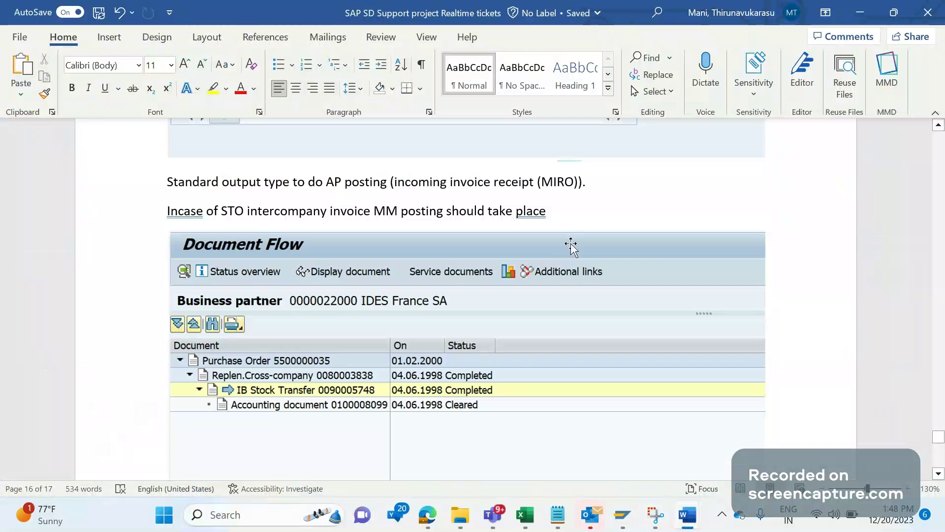
pyautogui.click(534, 217)
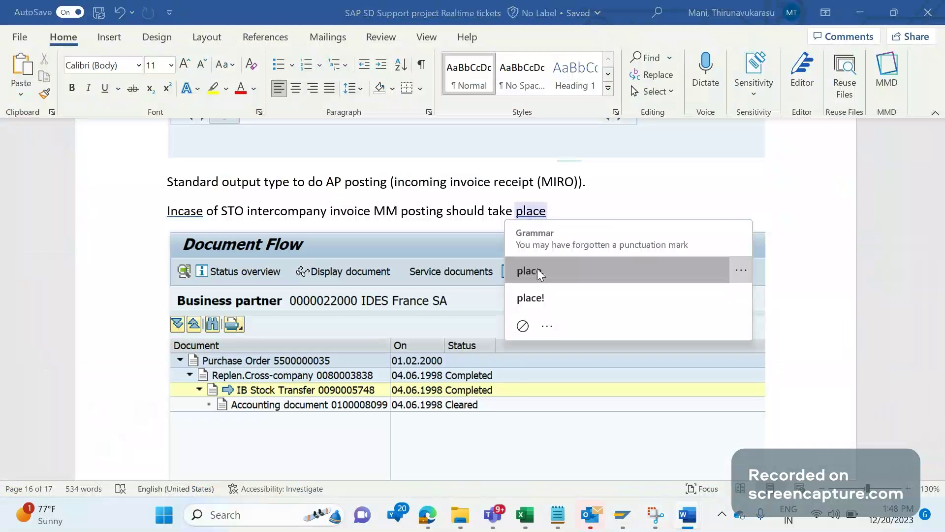
pyautogui.click(538, 274)
pyautogui.scroll(-5, 754, 295)
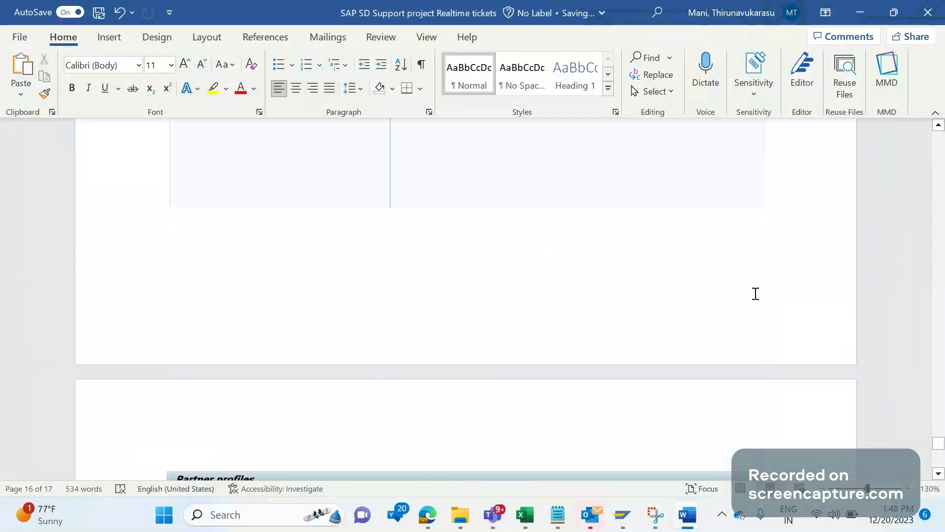
pyautogui.scroll(-7, 755, 294)
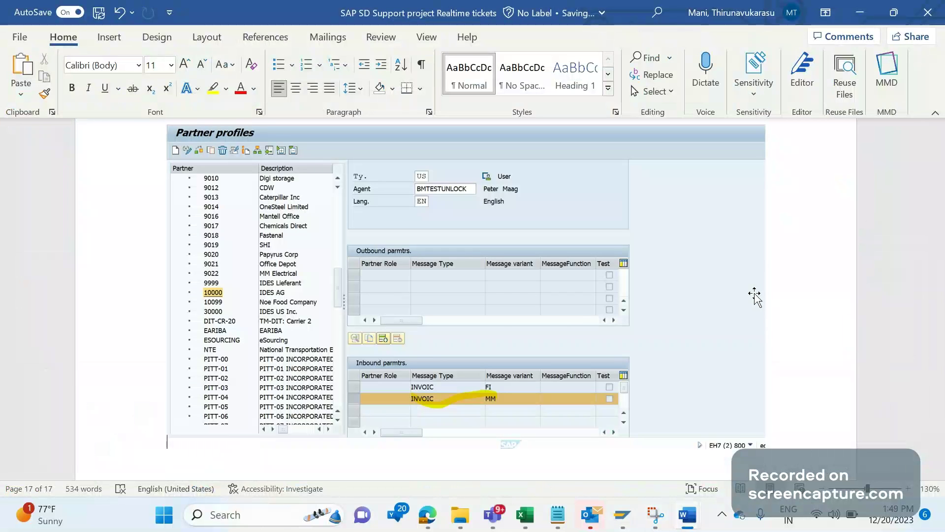
pyautogui.scroll(7, 755, 294)
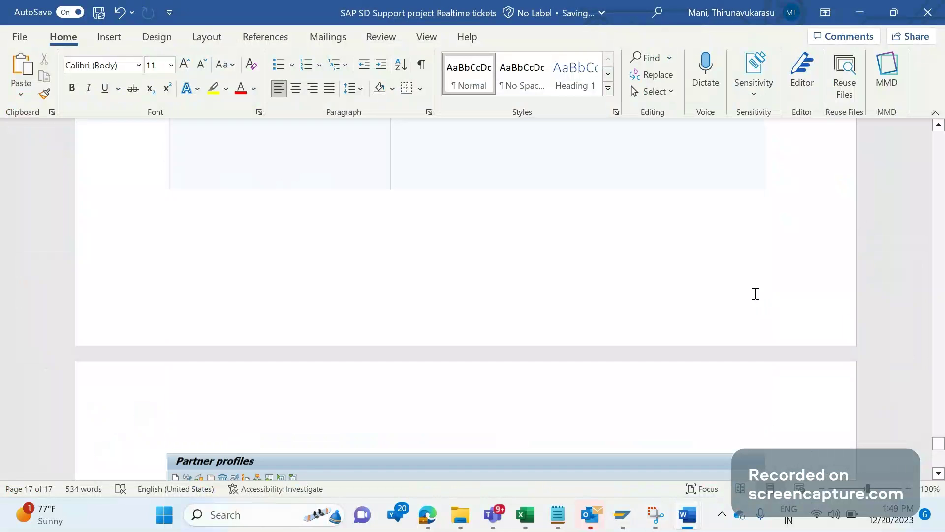
pyautogui.scroll(7, 755, 294)
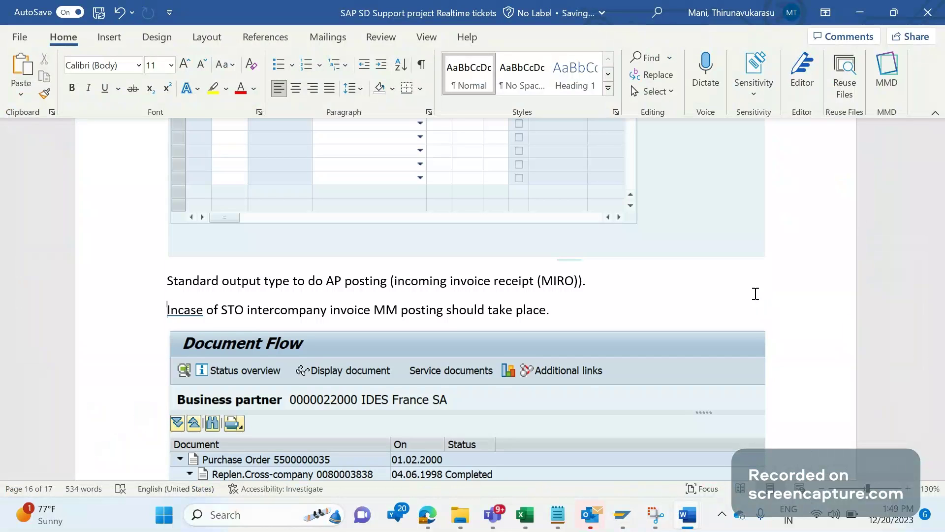
pyautogui.doubleClick(179, 310)
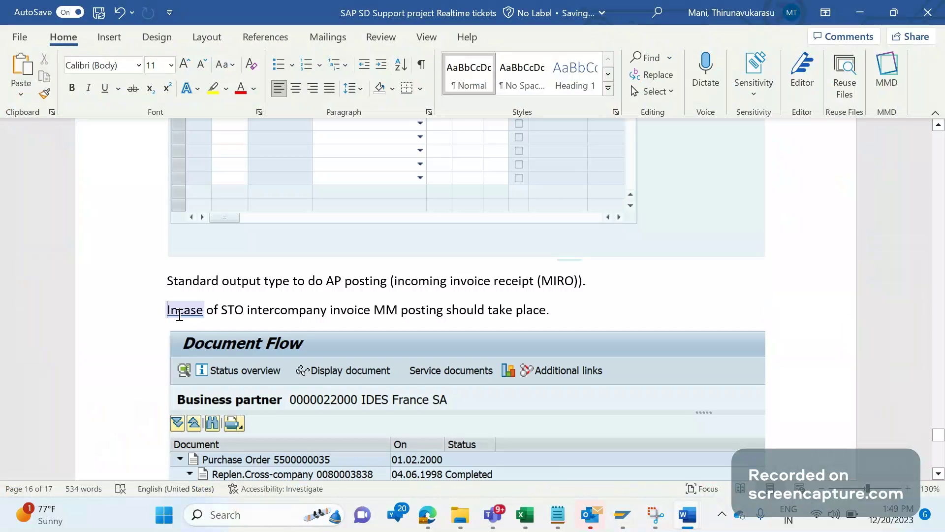
pyautogui.write('In case')
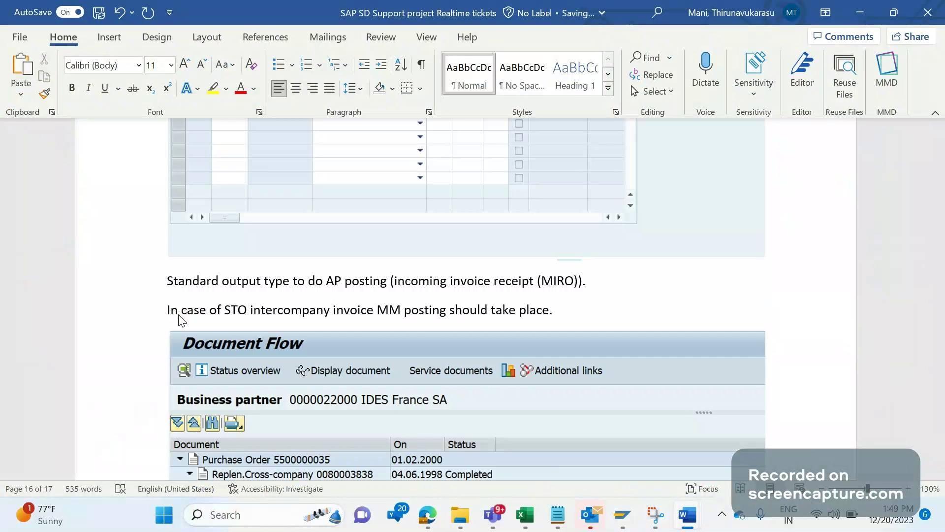